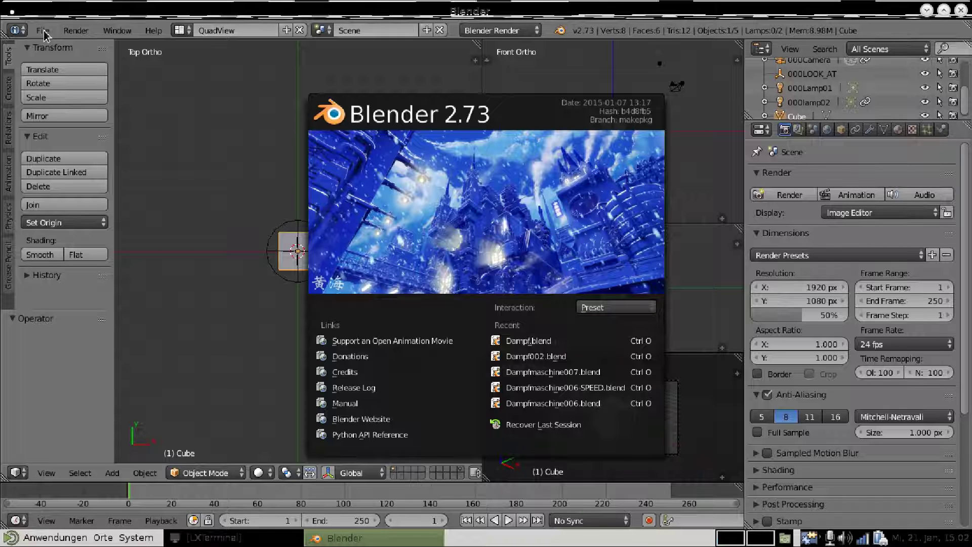
Dismiss the Blender 2.73 splash screen and bring up the File menu's recent files
left_click(44, 34)
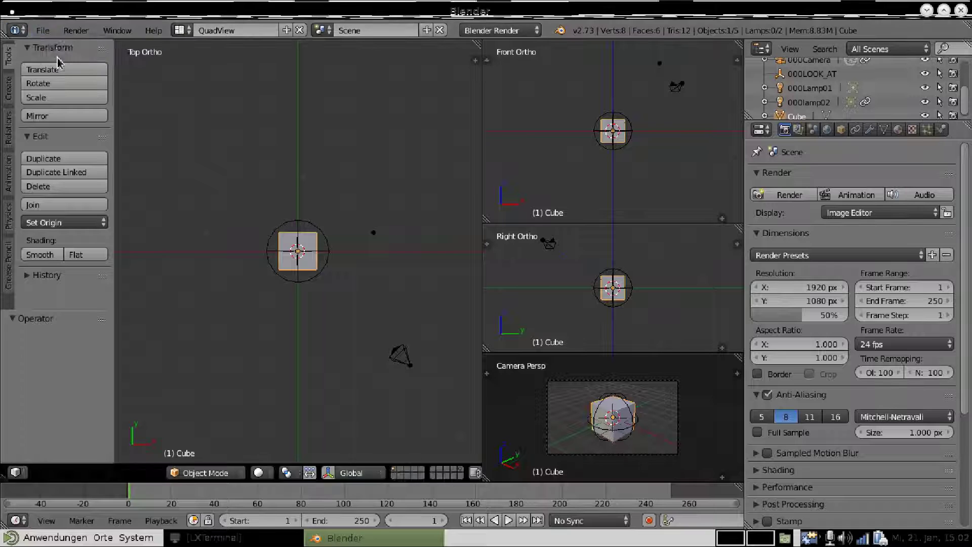
left_click(43, 31)
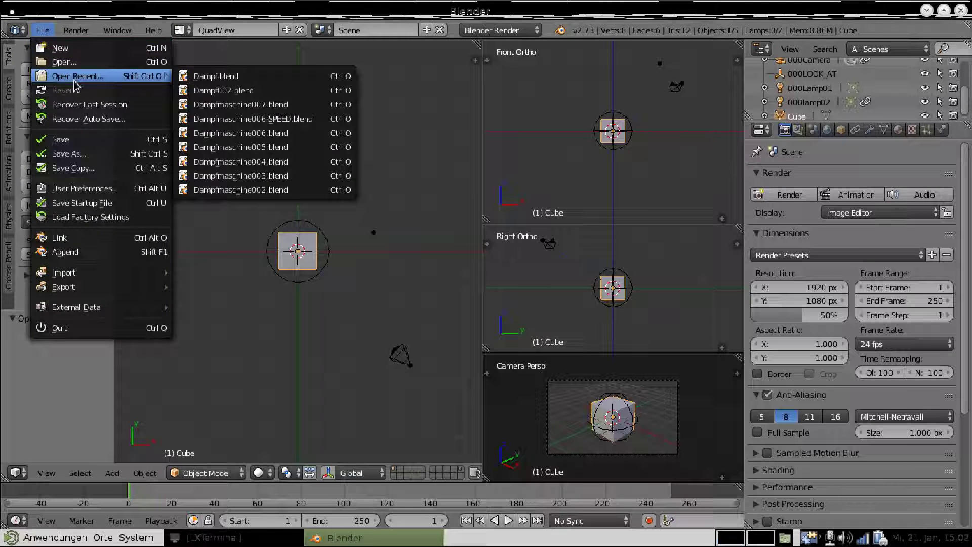
mouse_move(78, 76)
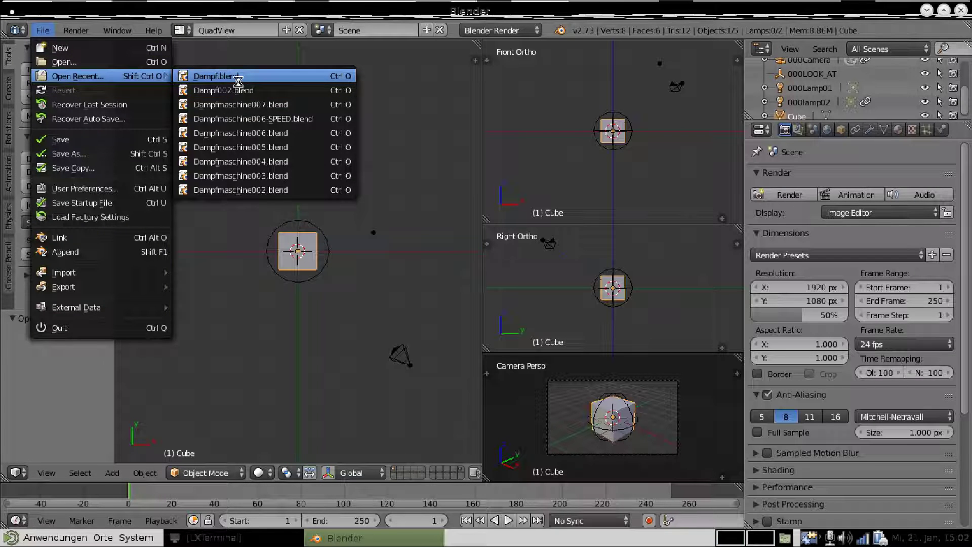
Load Dampf.blend from recent files and orbit to a high oblique view of the engine
left_click(238, 86)
scroll(360, 279, "up", 1)
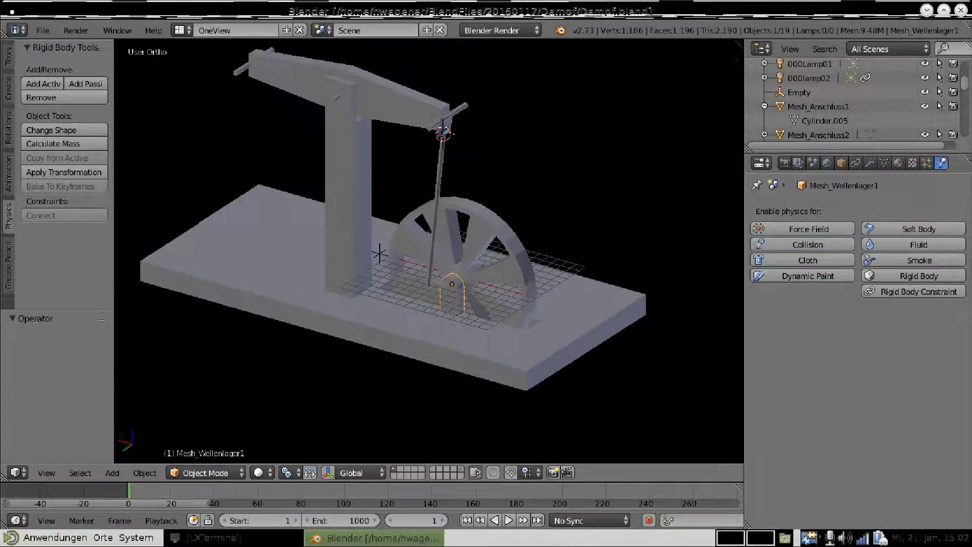
mouse_move(343, 311)
middle_mouse_down()
mouse_move(412, 287)
mouse_move(464, 243)
mouse_move(405, 368)
mouse_move(330, 321)
mouse_move(393, 306)
middle_mouse_up()
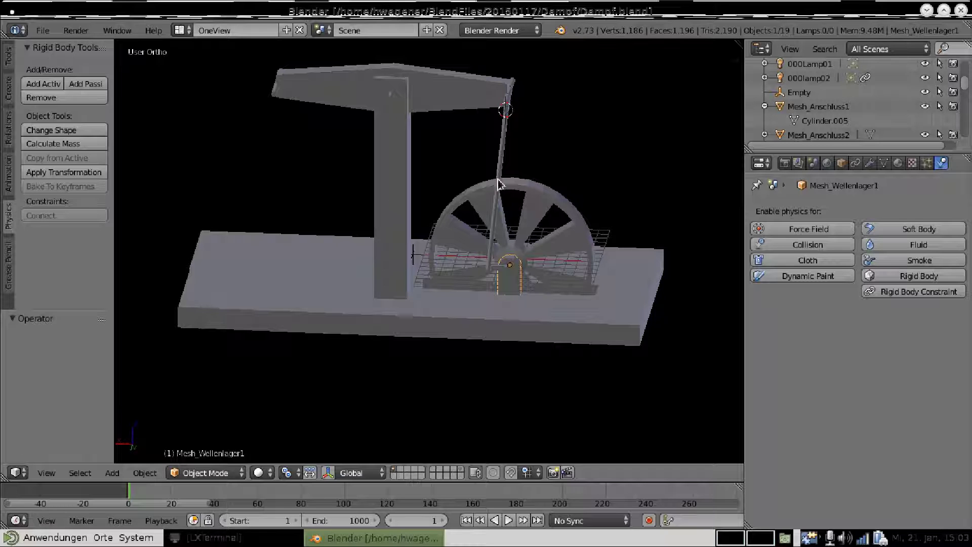
middle_click_drag(500, 185, 466, 261)
Select the flywheel, crank pin, connecting rod and beam one after another
right_click(509, 259)
right_click(450, 294)
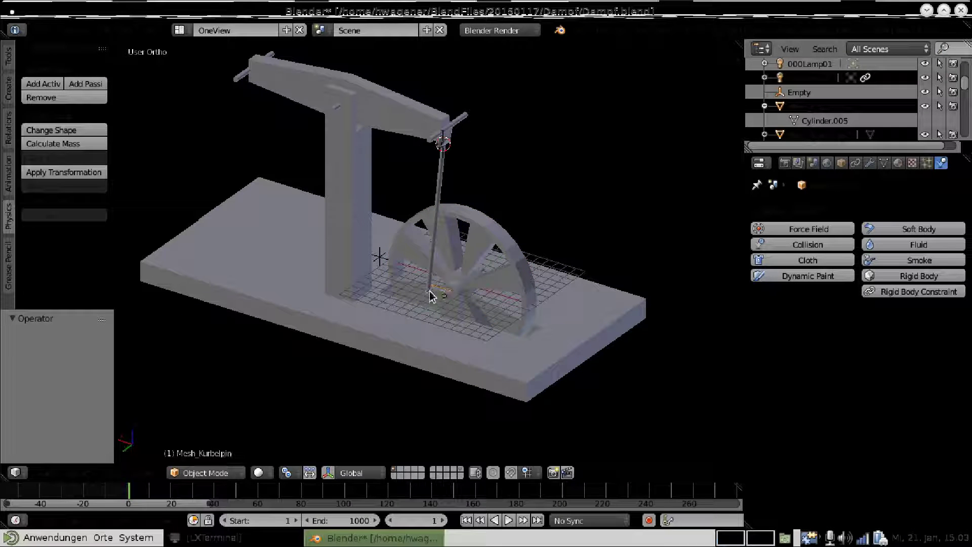
right_click(432, 260)
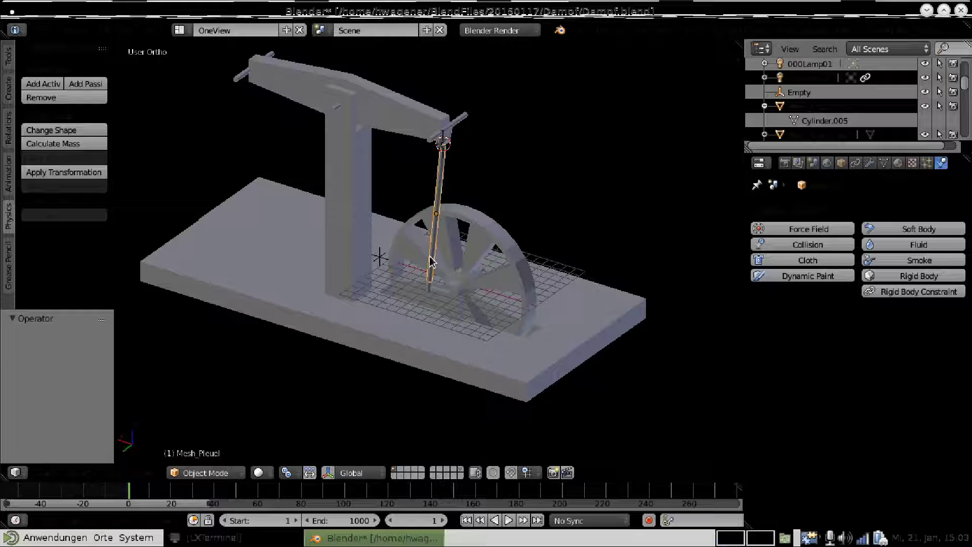
right_click(391, 126)
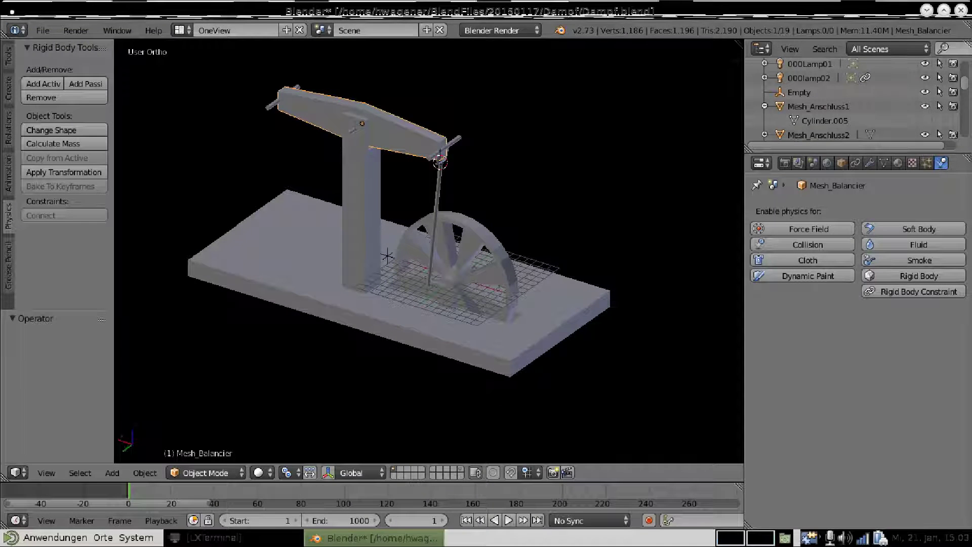
View the engine from the front, then from the top, with every part selected
key("KP_1")
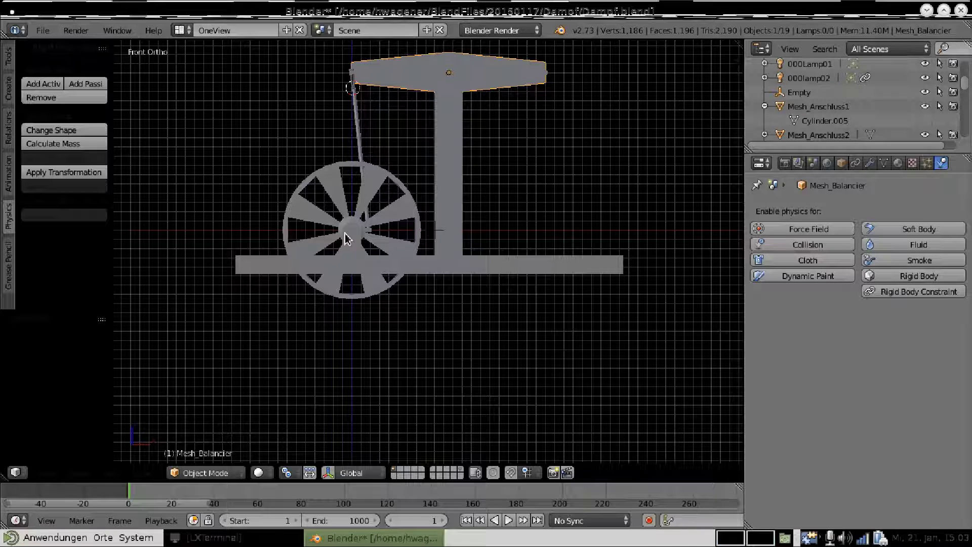
scroll(345, 239, "down", 1)
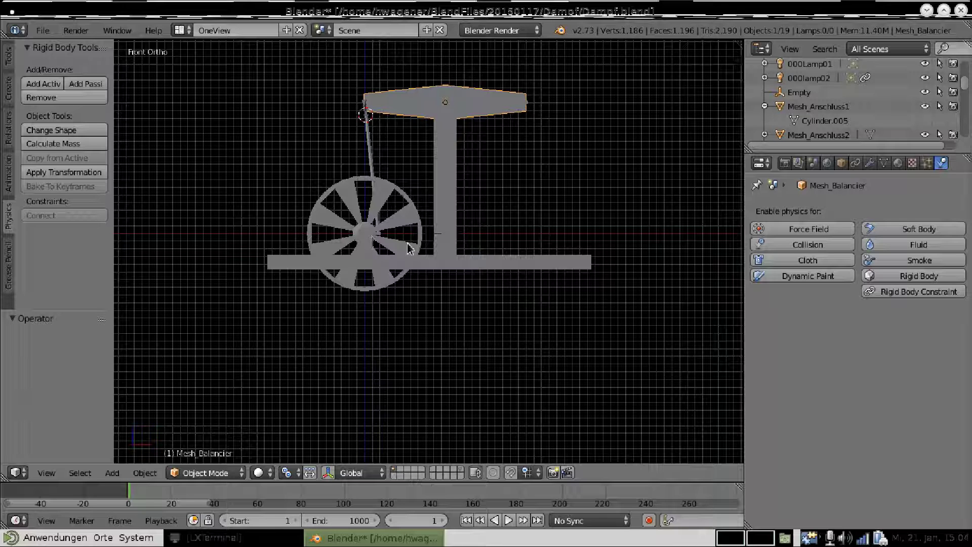
key("a")
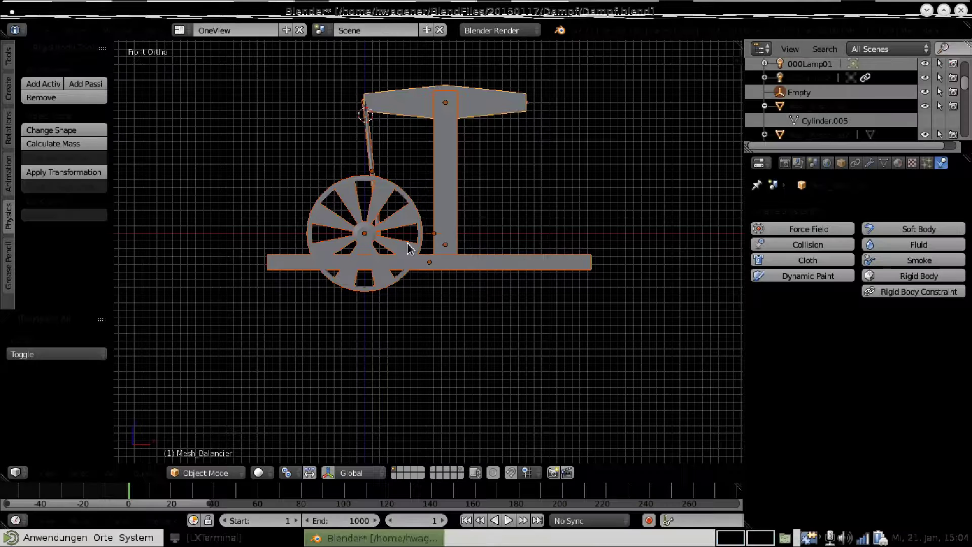
scroll(412, 250, "down", 2)
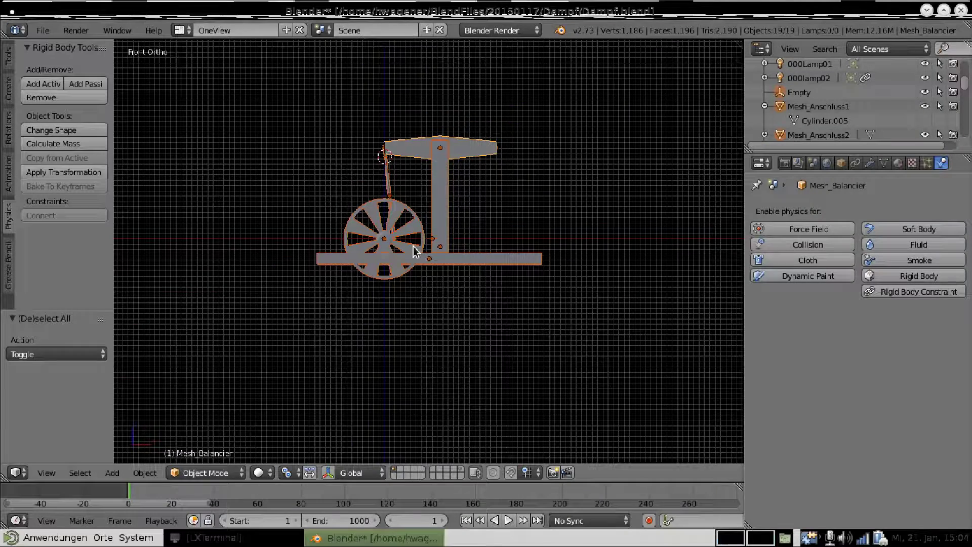
key("KP_7")
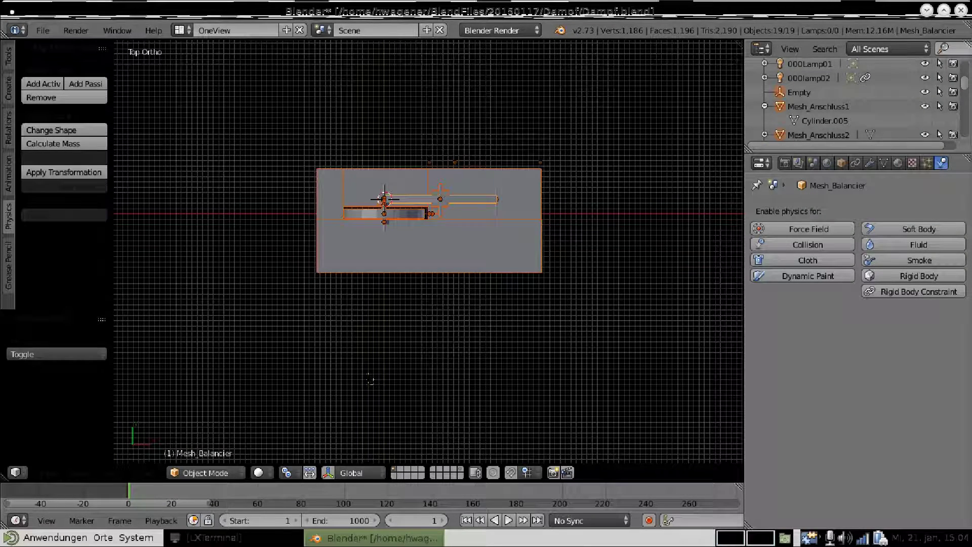
key("a")
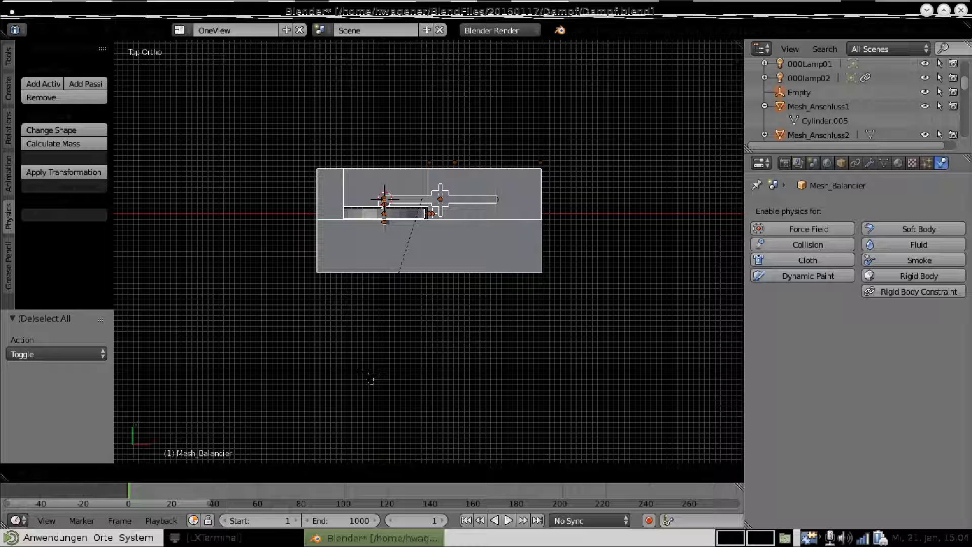
key("2")
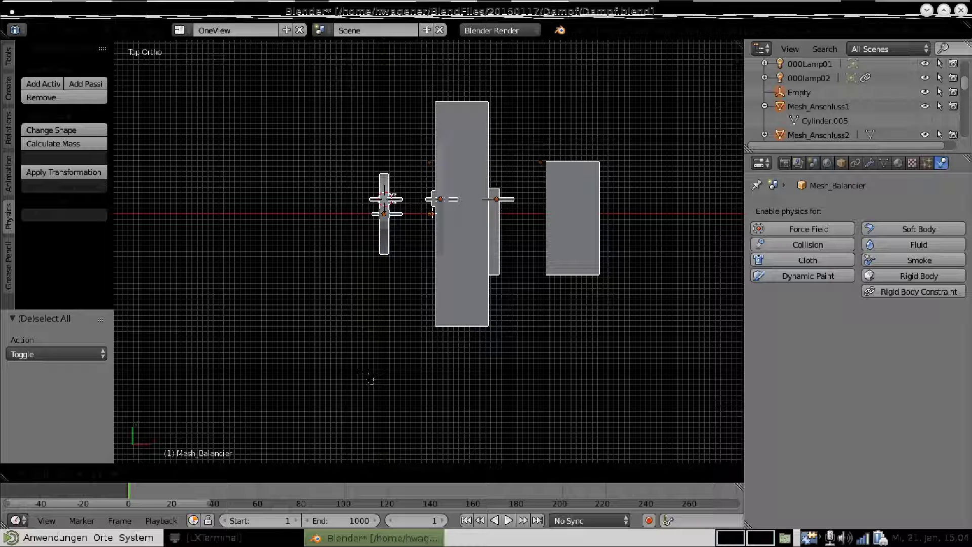
key("1")
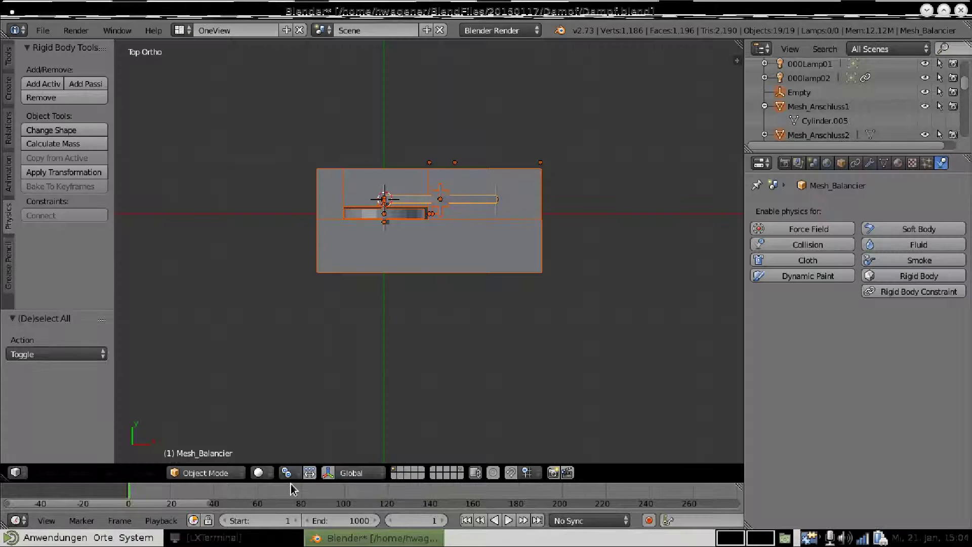
Set the pivot to 3D Cursor, rotate the engine 90° with R 90, and orbit to an oblique view
left_click(299, 472)
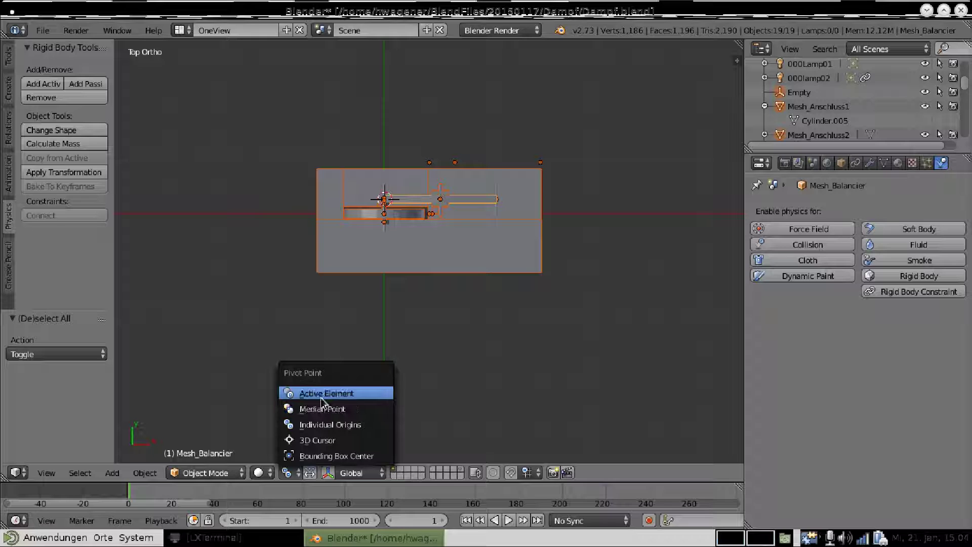
left_click(315, 441)
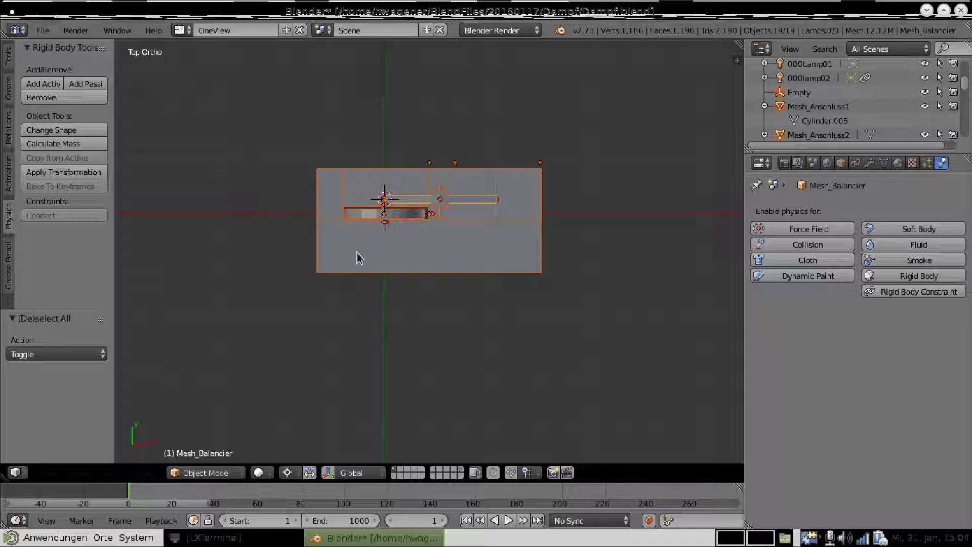
type("r")
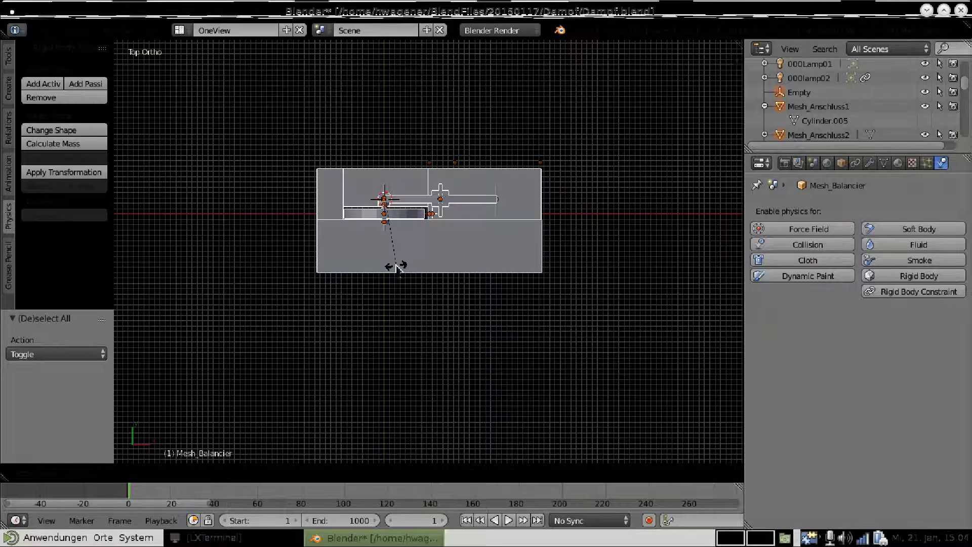
type("90")
key("Return")
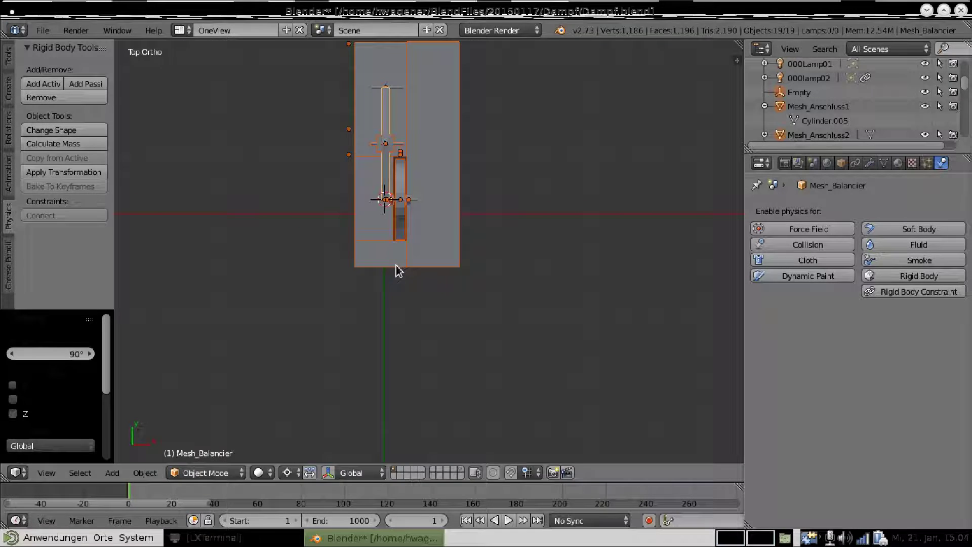
scroll(494, 161, "down", 2)
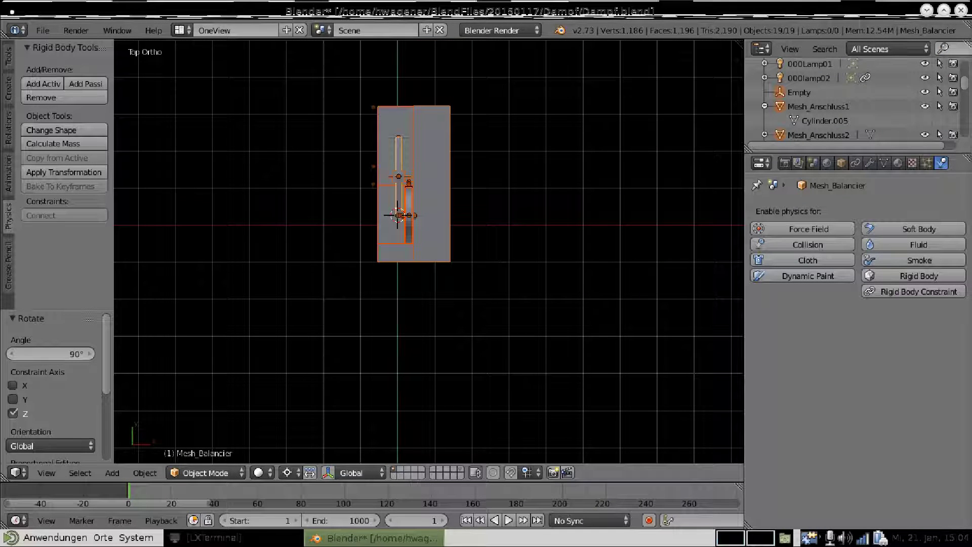
middle_click_drag(428, 303, 405, 212)
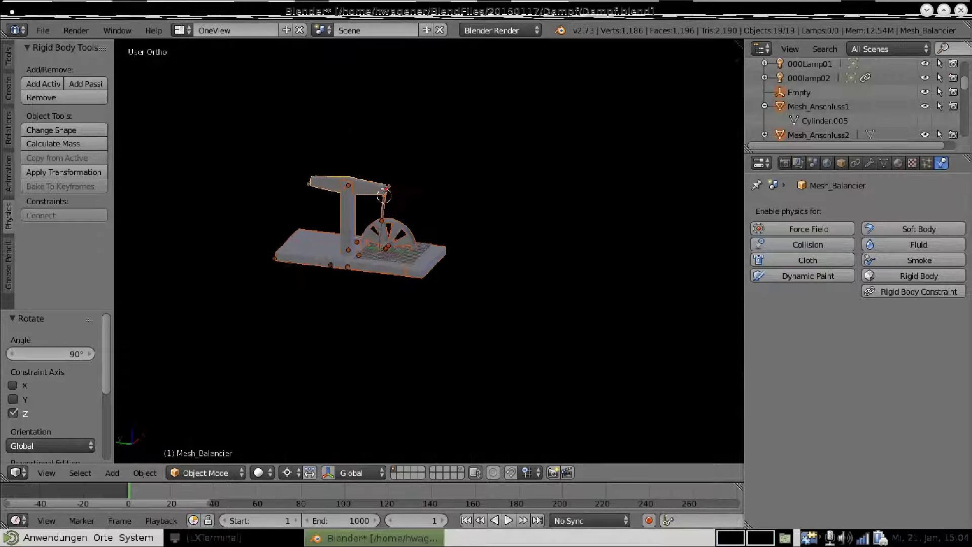
Zoom in on the engine, play the animation briefly, and use Calculate Mass in Rigid Body Tools
scroll(349, 223, "up", 2)
mouse_move(349, 222)
middle_mouse_down()
mouse_move(340, 201)
mouse_move(344, 217)
middle_mouse_up()
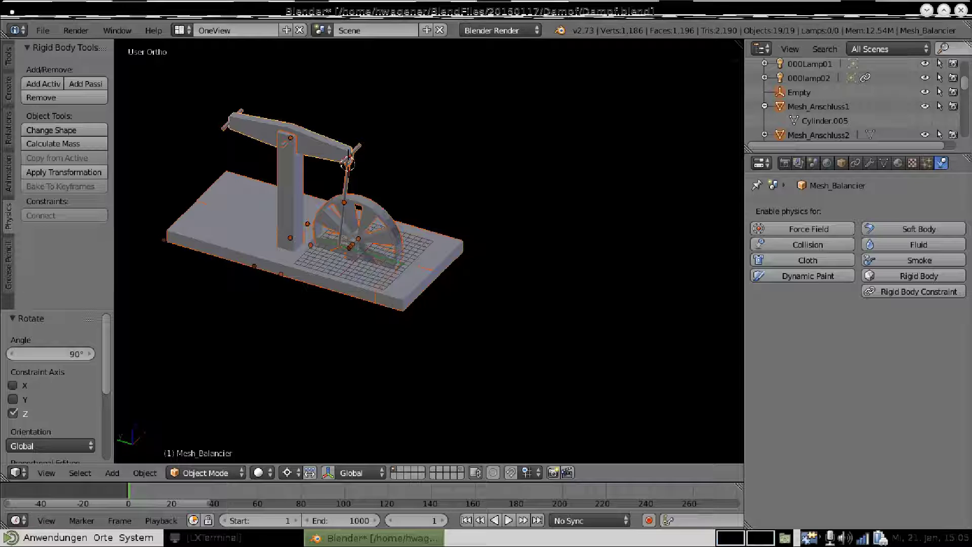
scroll(429, 250, "up", 2)
scroll(428, 251, "down", 1)
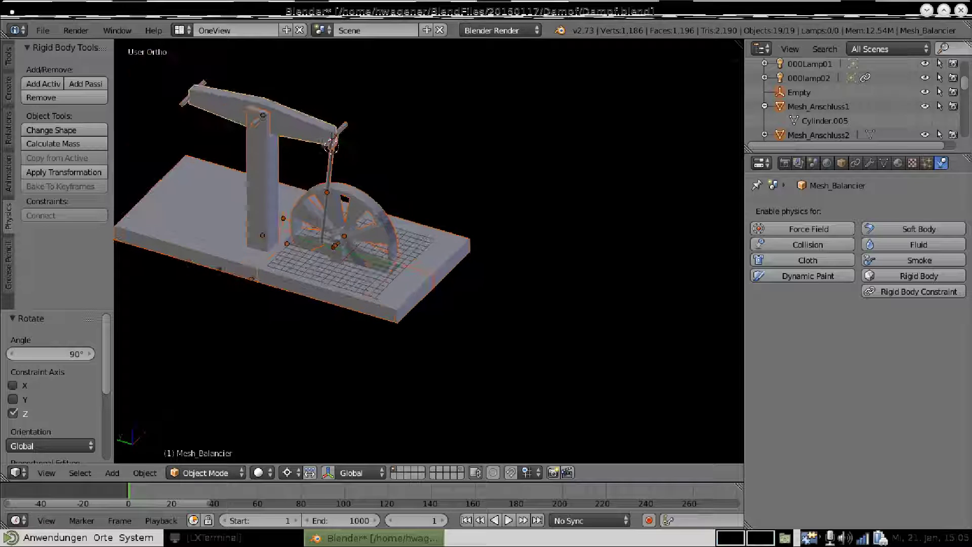
scroll(429, 251, "up", 1)
middle_click_drag(539, 234, 515, 226, "shift")
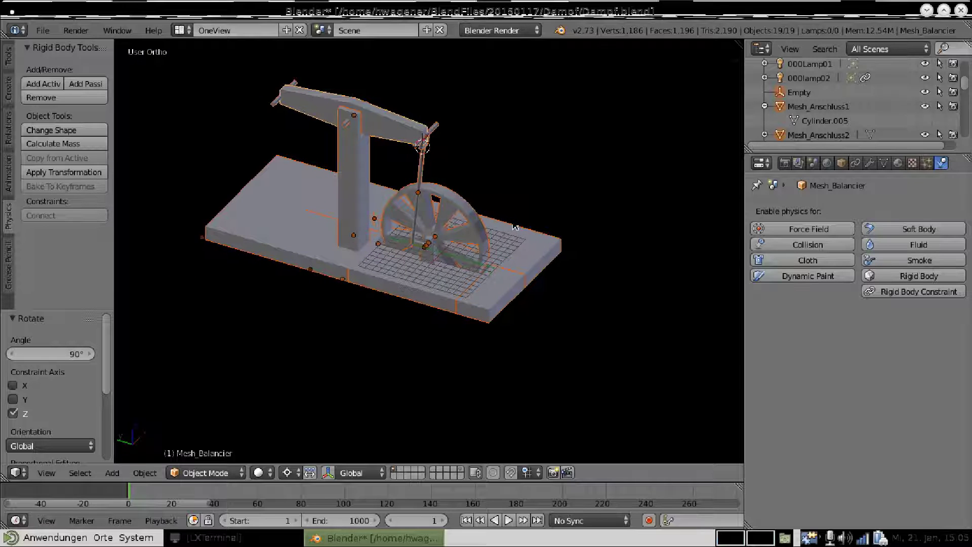
key("ctrl+z")
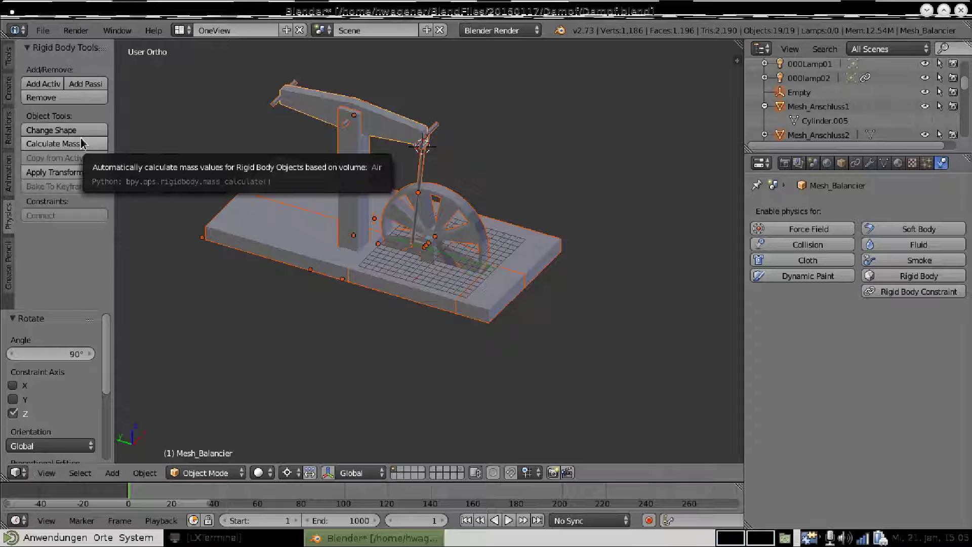
left_click(83, 144)
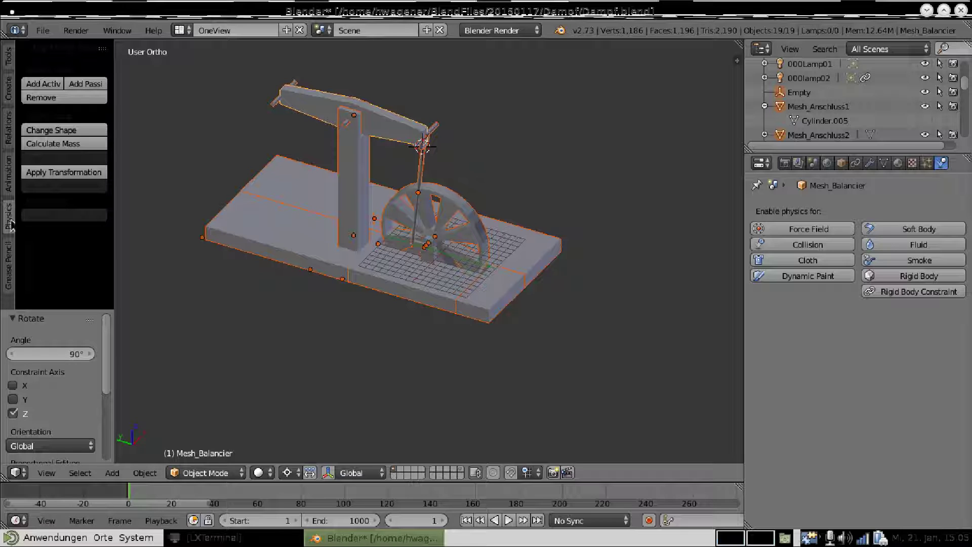
Make the base plate Bodenplatte a passive rigid body
right_click(366, 280)
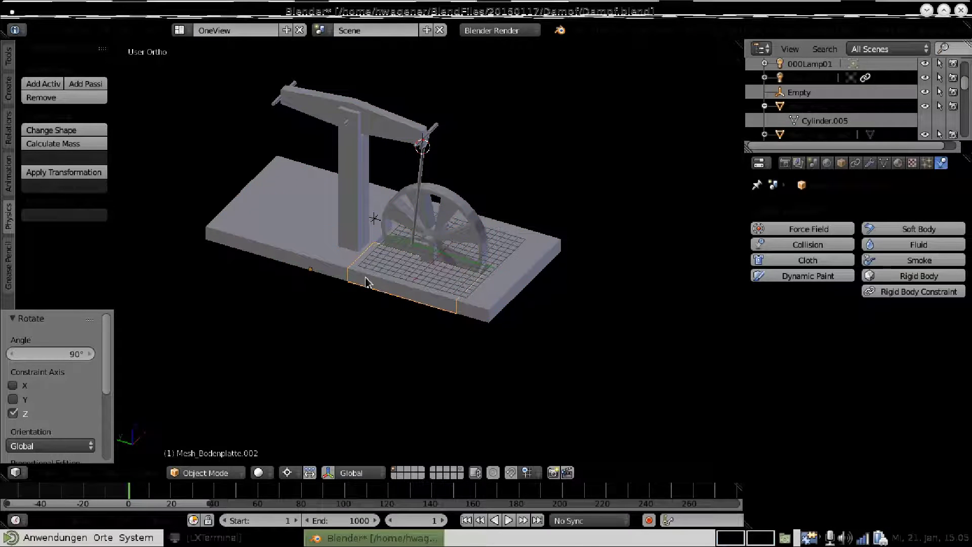
right_click(245, 231)
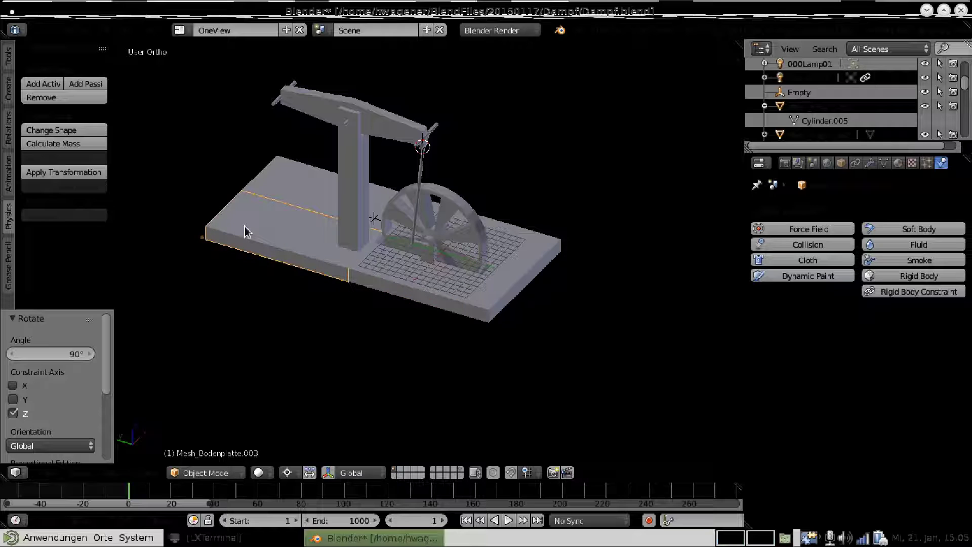
right_click(423, 278, "shift")
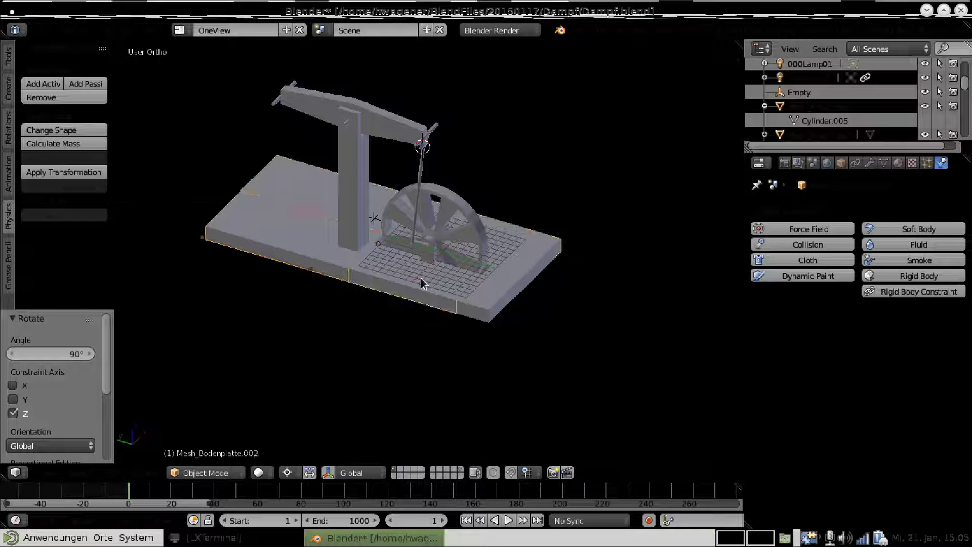
right_click(481, 306, "shift")
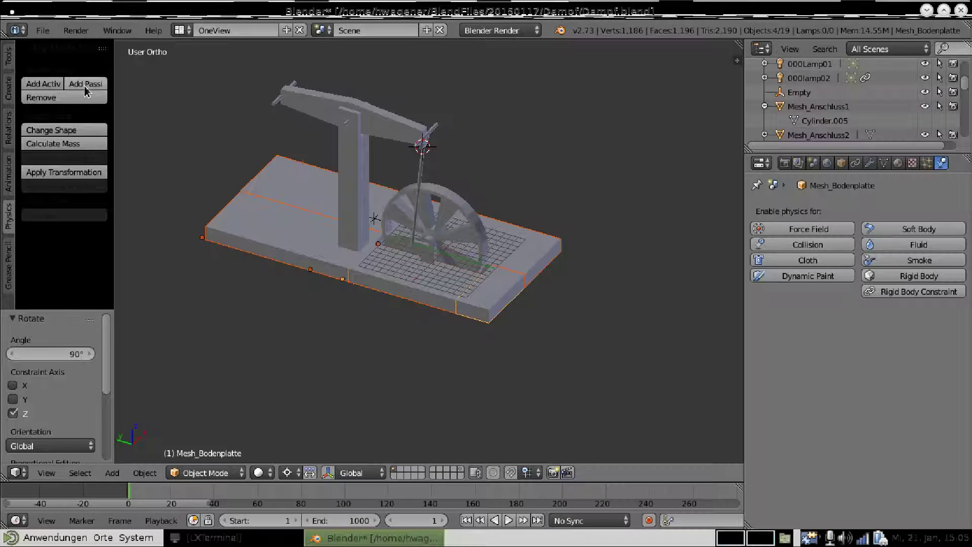
left_click(85, 91)
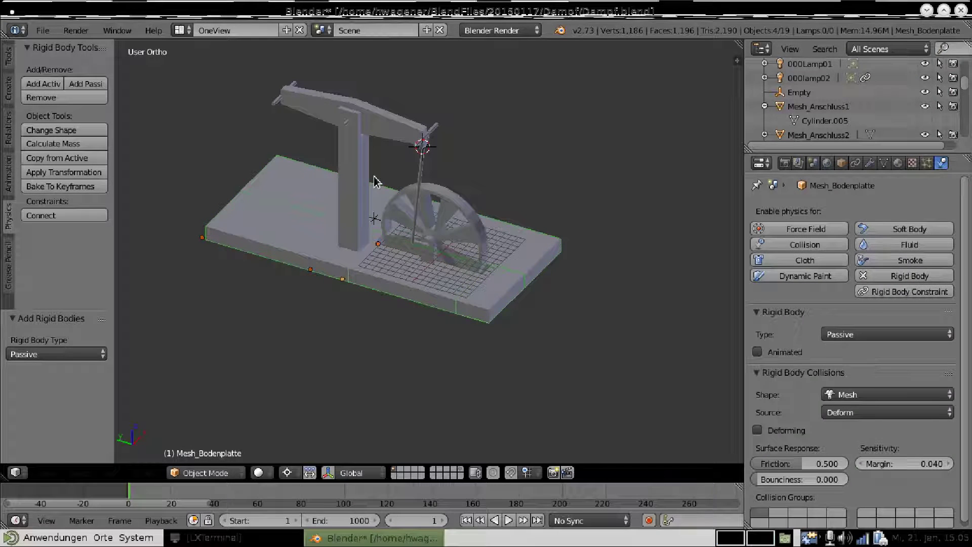
Make the post Ständer, bearings Wellenlager1 and 2, and beam axle Balancierachse passive rigid bodies
right_click(374, 182)
left_click(99, 92)
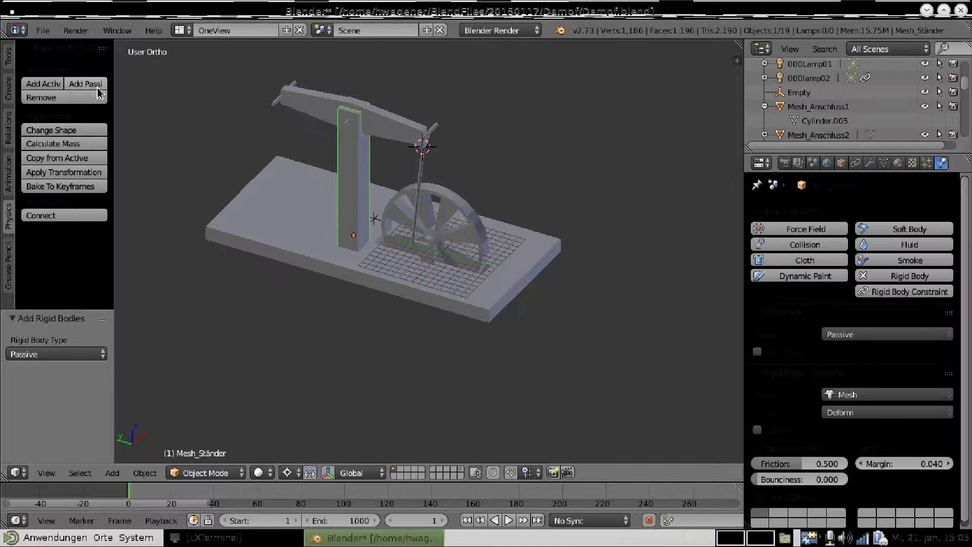
right_click(433, 259)
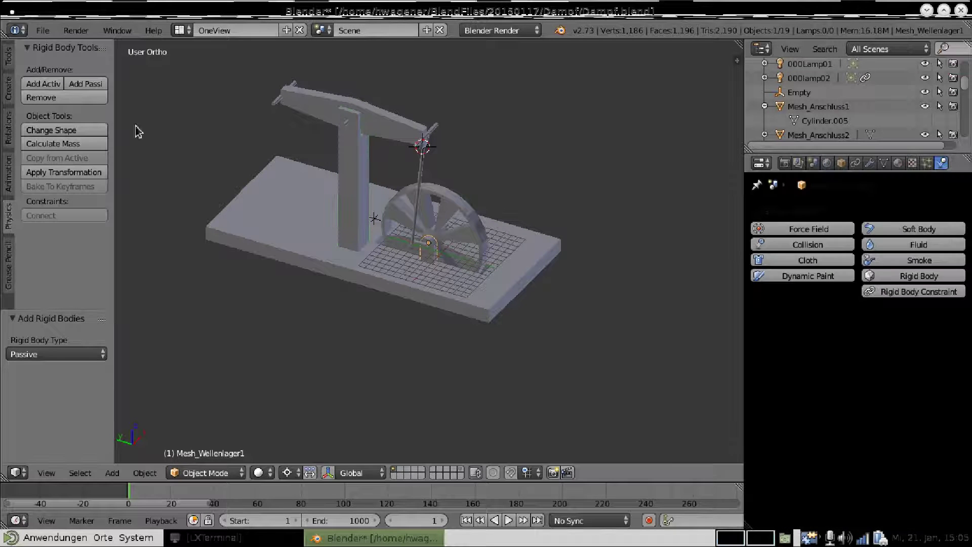
left_click(86, 83)
mouse_move(522, 279)
middle_mouse_down()
mouse_move(421, 306)
mouse_move(456, 248)
middle_mouse_up()
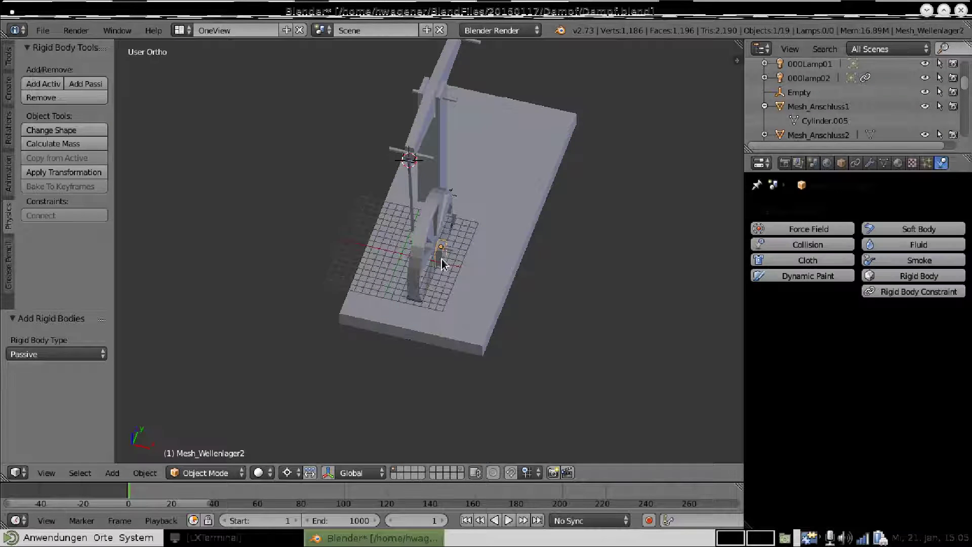
right_click(443, 259)
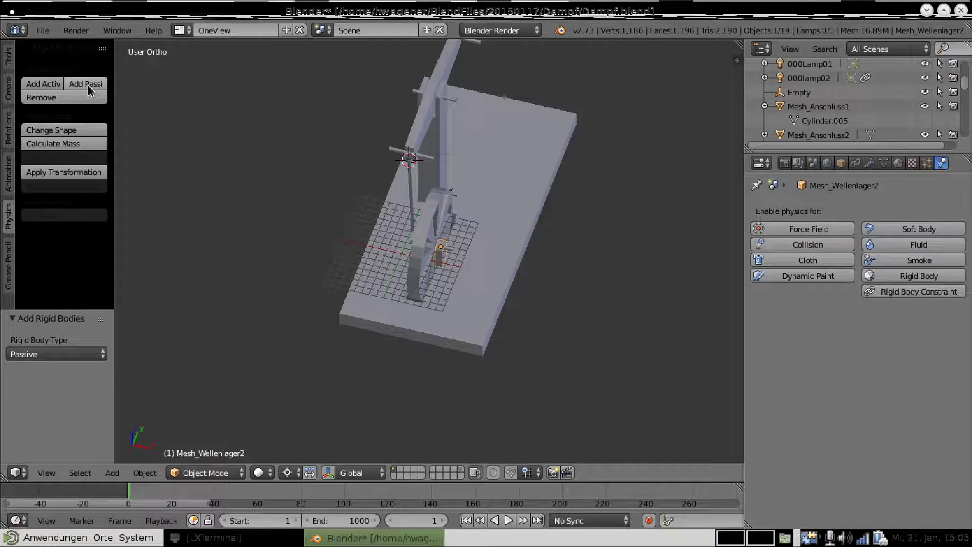
left_click(89, 90)
middle_click_drag(369, 181, 352, 138)
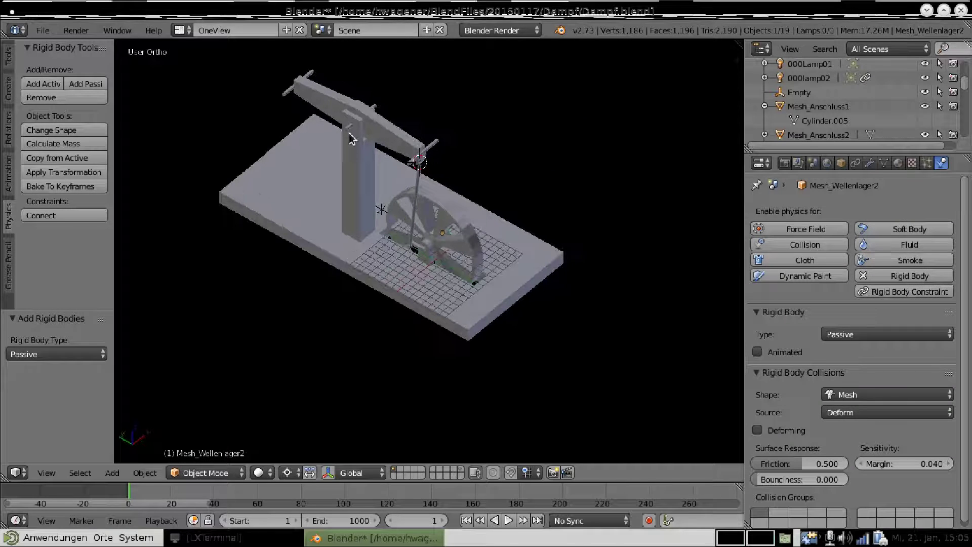
right_click(349, 129)
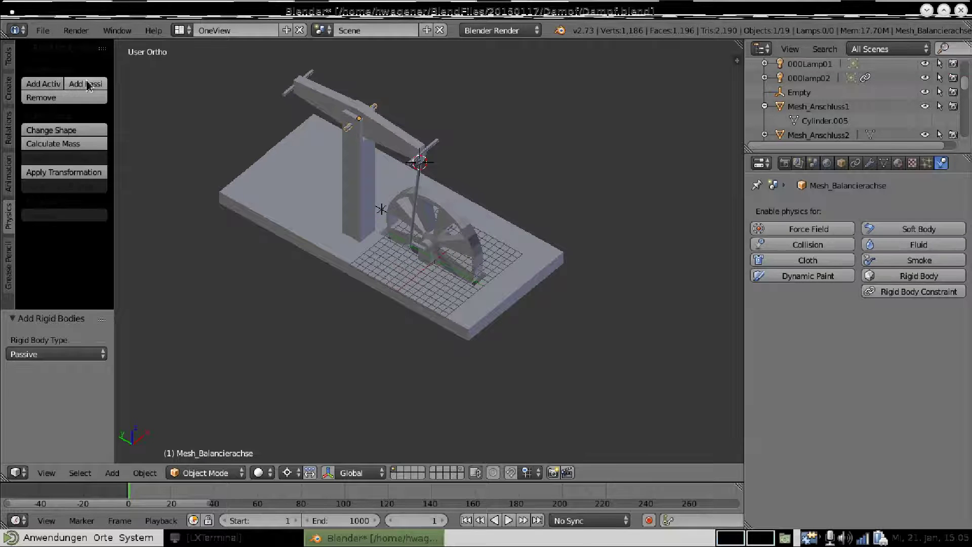
left_click(87, 84)
Orbit to a side view and select the flywheel Mesh_Schwungrad
scroll(527, 233, "up", 2)
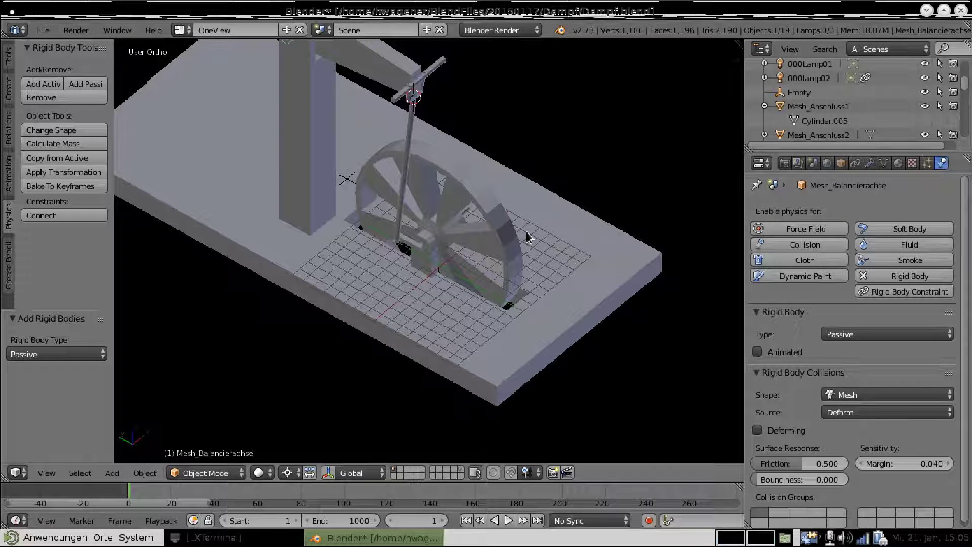
scroll(527, 232, "down", 1)
scroll(526, 232, "down", 1)
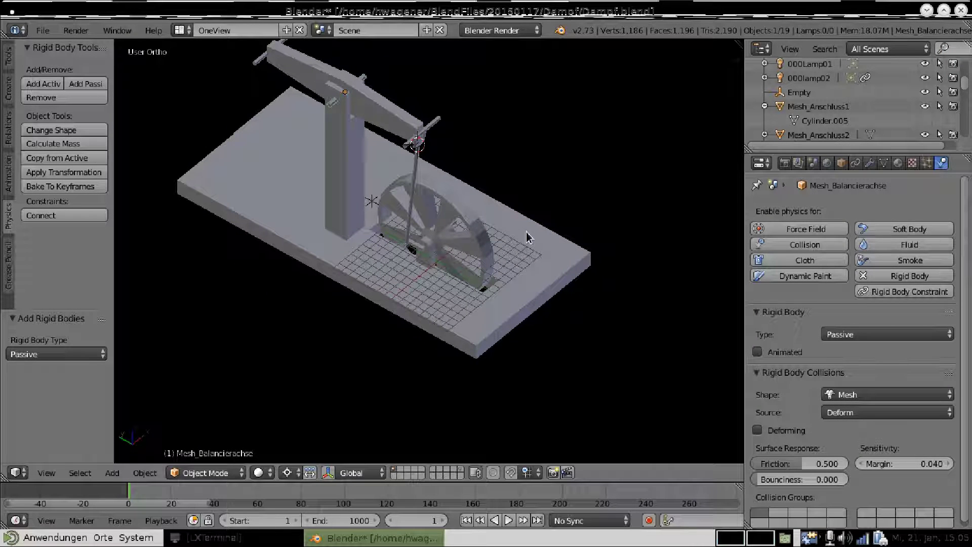
mouse_move(527, 231)
middle_mouse_down()
mouse_move(512, 275)
mouse_move(522, 249)
mouse_move(487, 209)
middle_mouse_up()
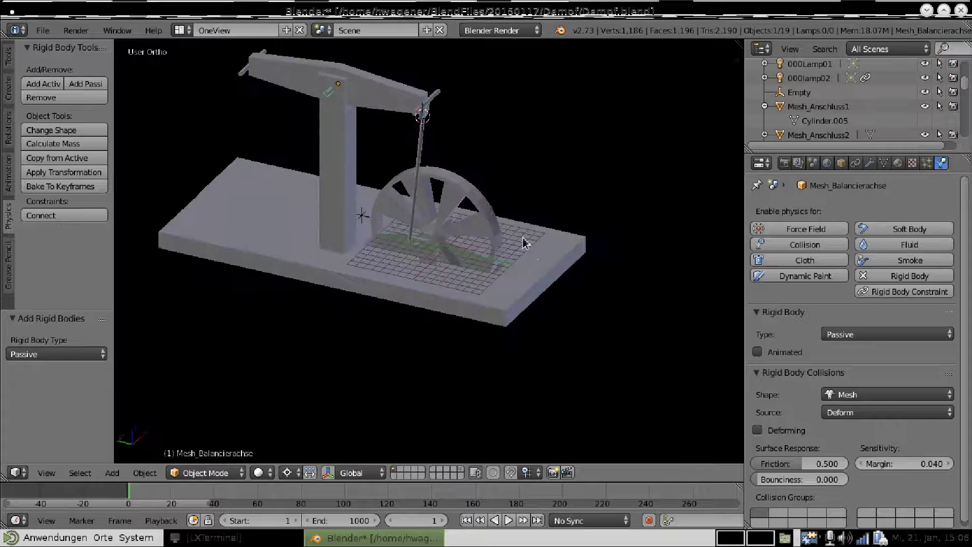
right_click(486, 208)
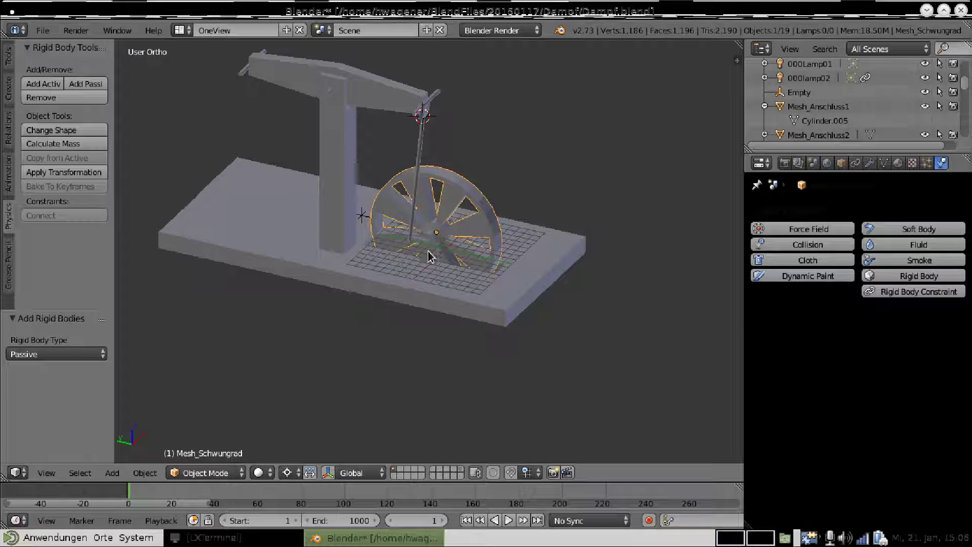
scroll(481, 268, "up", 2)
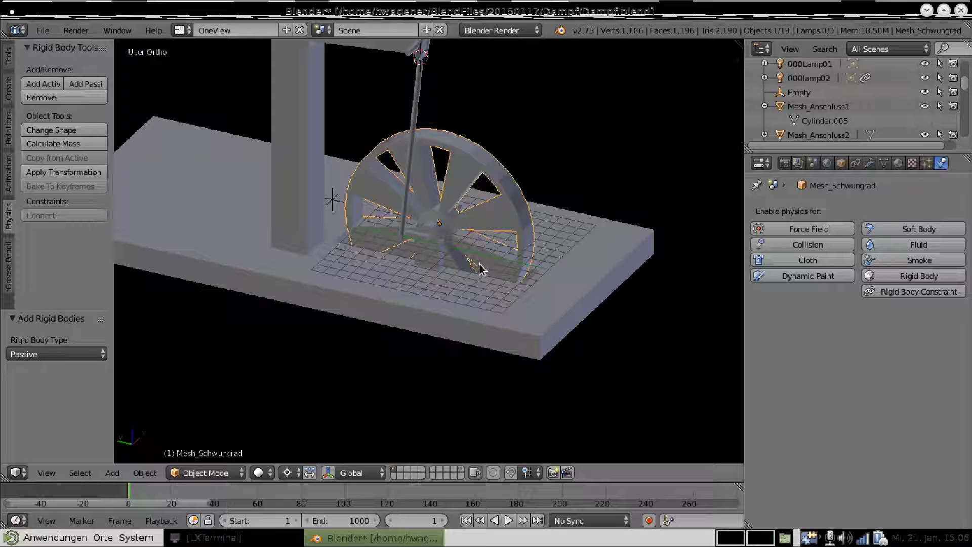
right_click(439, 261)
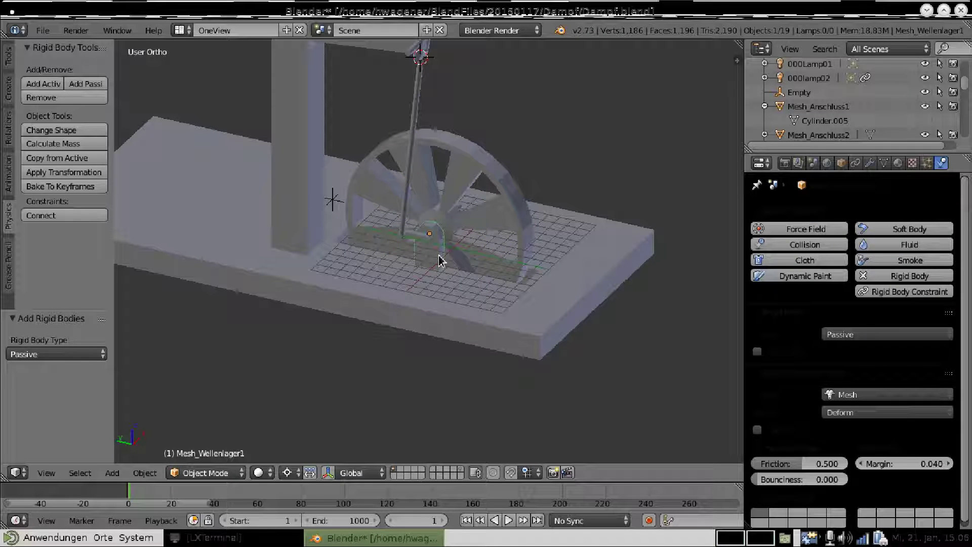
right_click(495, 217)
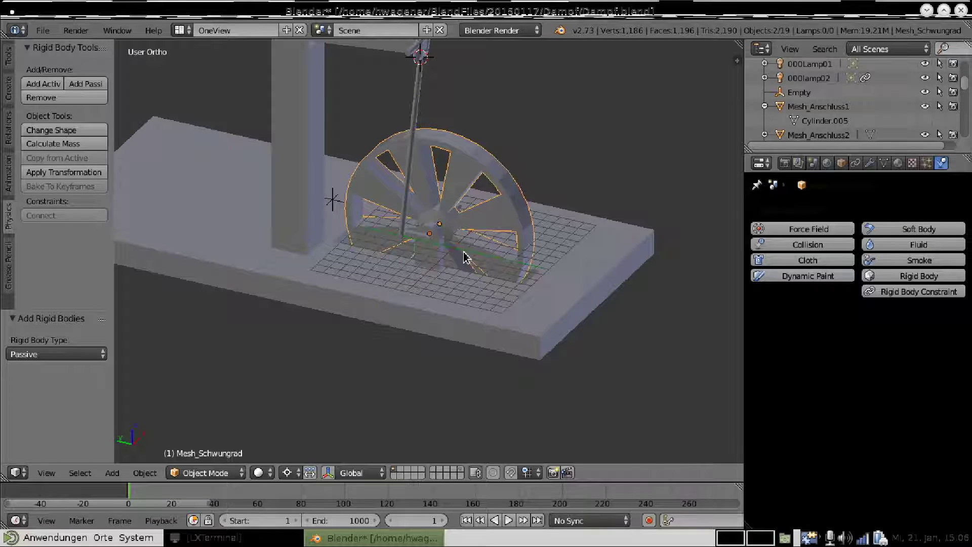
right_click(431, 258)
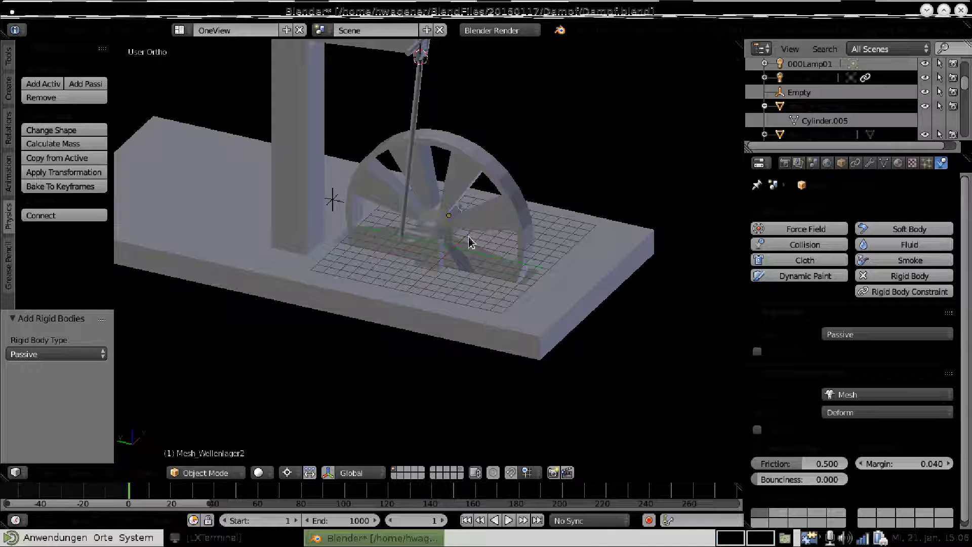
right_click(440, 259)
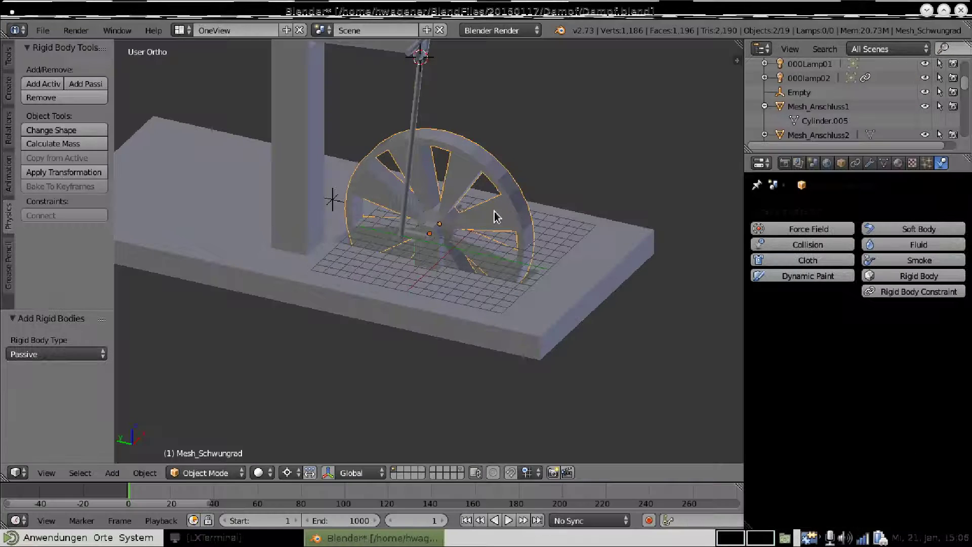
right_click(490, 226)
right_click(431, 259)
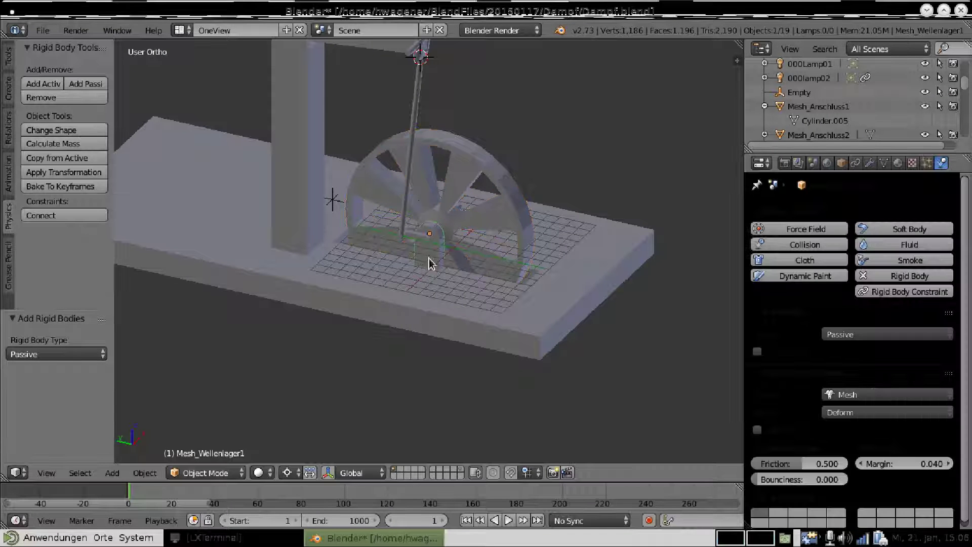
middle_click_drag(432, 263, 443, 271)
scroll(444, 271, "up", 3)
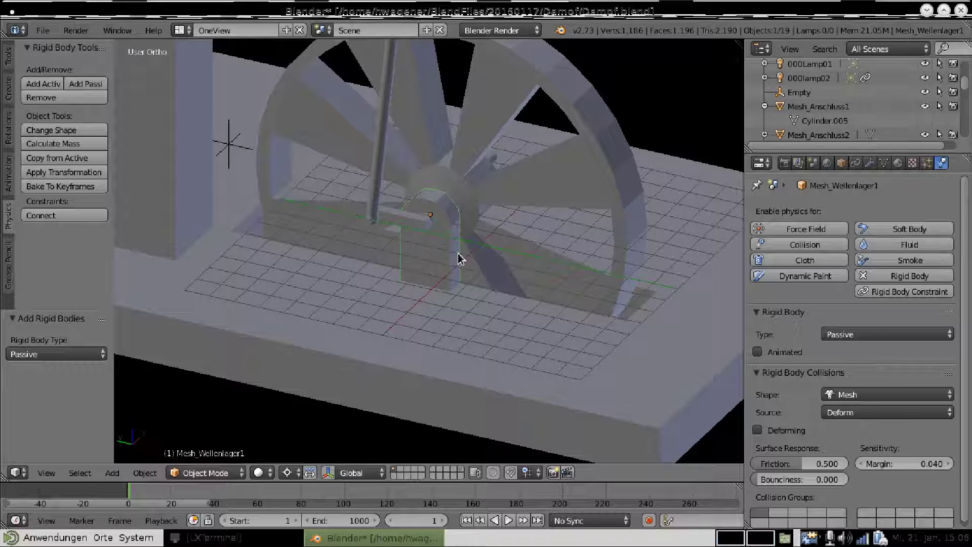
right_click(527, 200, "shift")
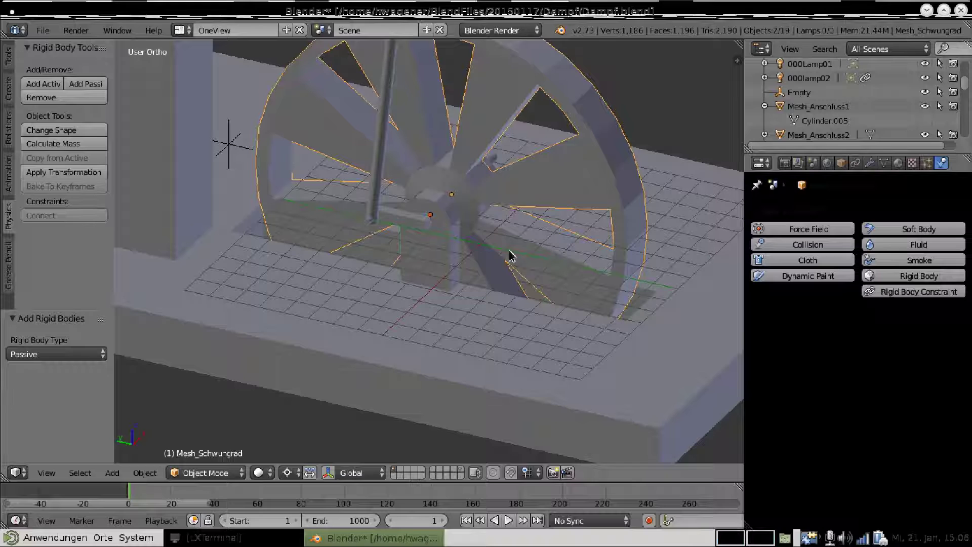
key("g")
key("Escape")
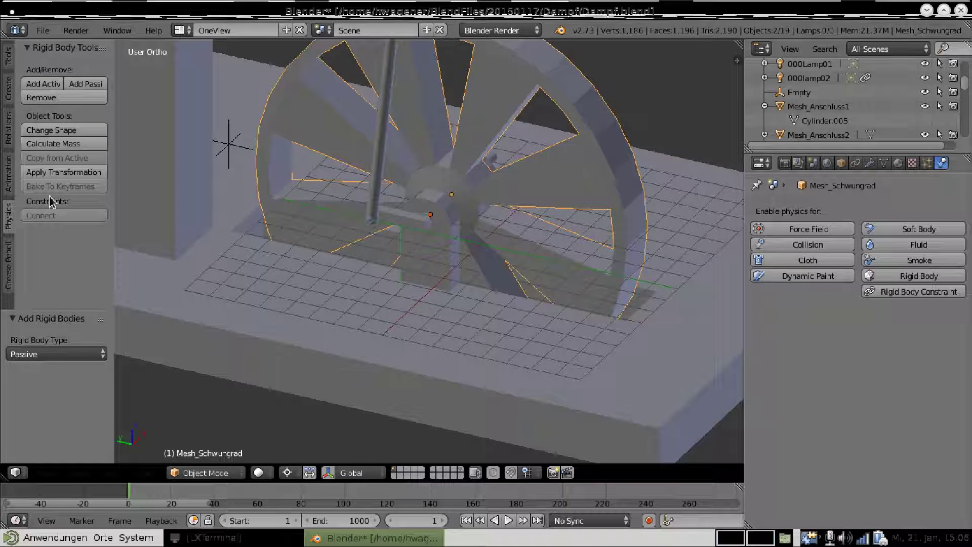
left_click(439, 268)
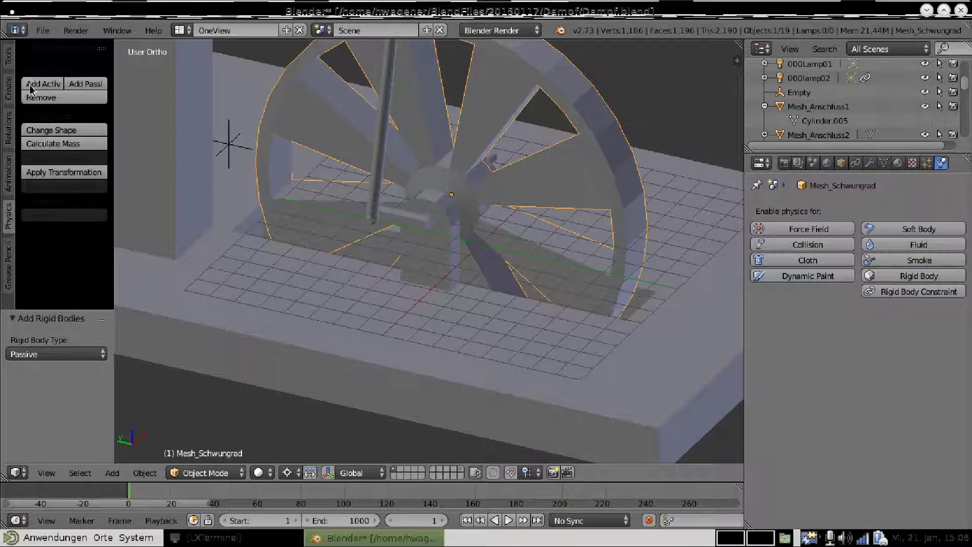
Make Mesh_Schwungrad an active rigid body and link it to its bearing with a Piston constraint
left_click(43, 86)
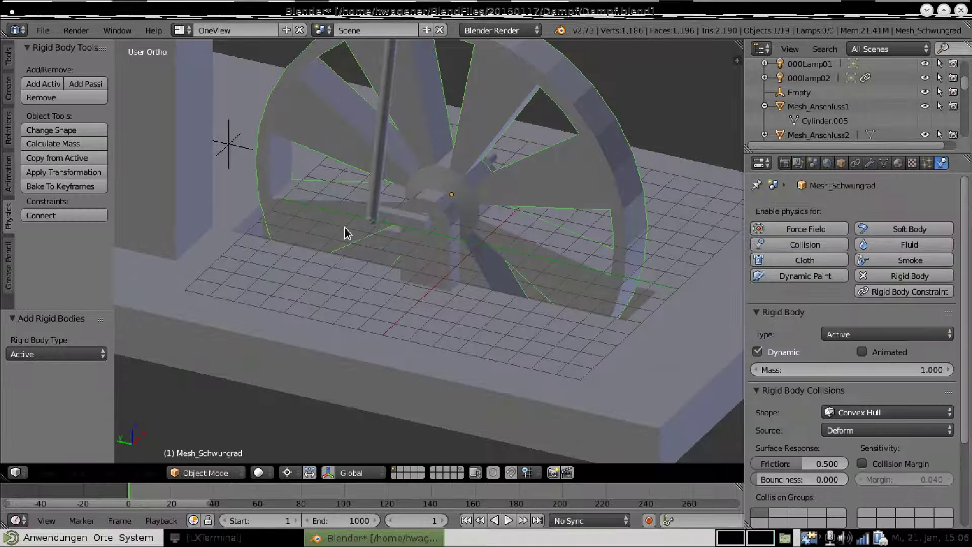
right_click(443, 256)
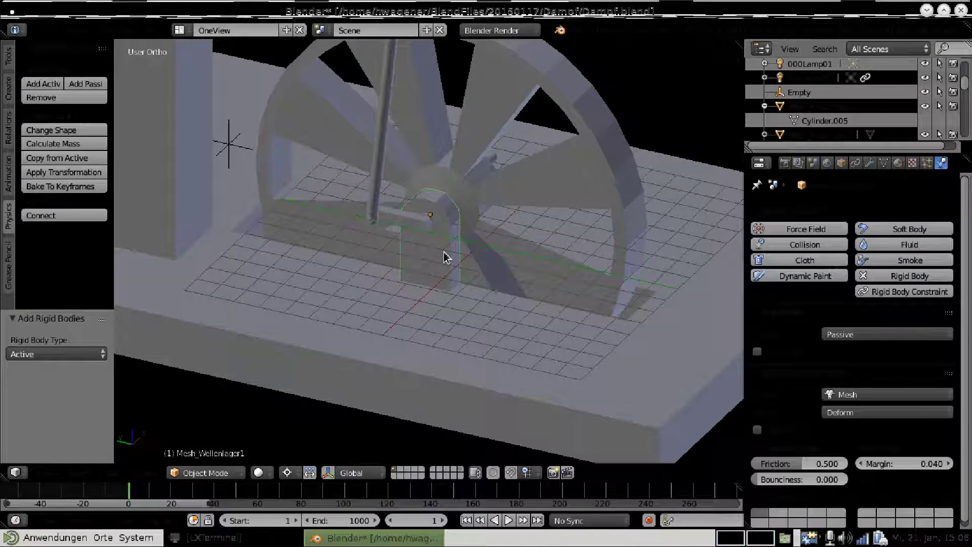
right_click(574, 192, "shift")
left_click(70, 217)
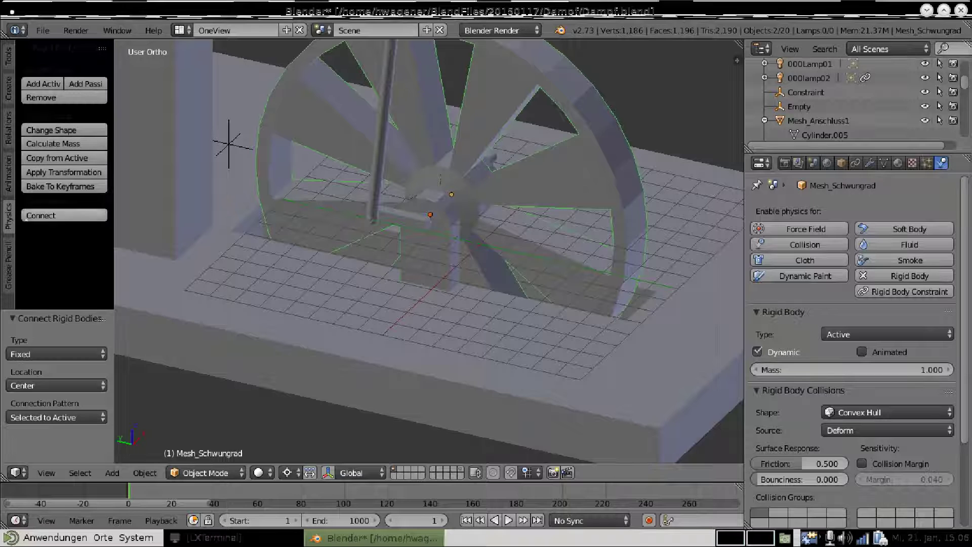
left_click(44, 354)
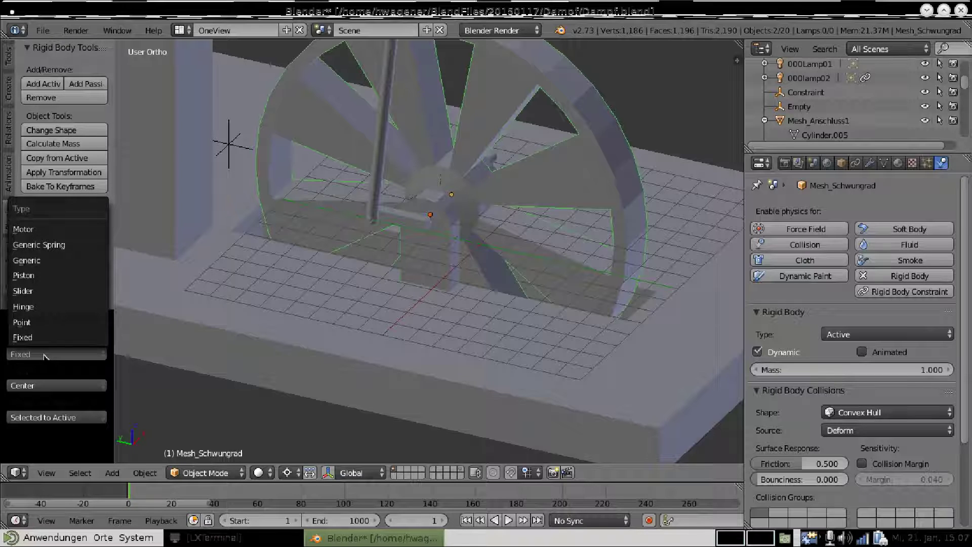
left_click(44, 282)
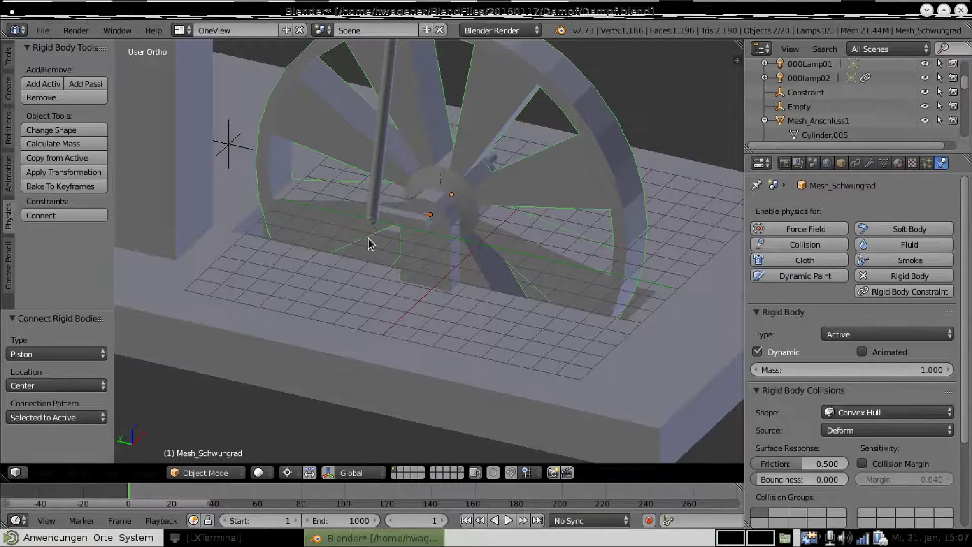
In wireframe view, select the new Constraint object in the Outliner and briefly isolate it
key("z")
middle_click_drag(369, 243, 385, 212)
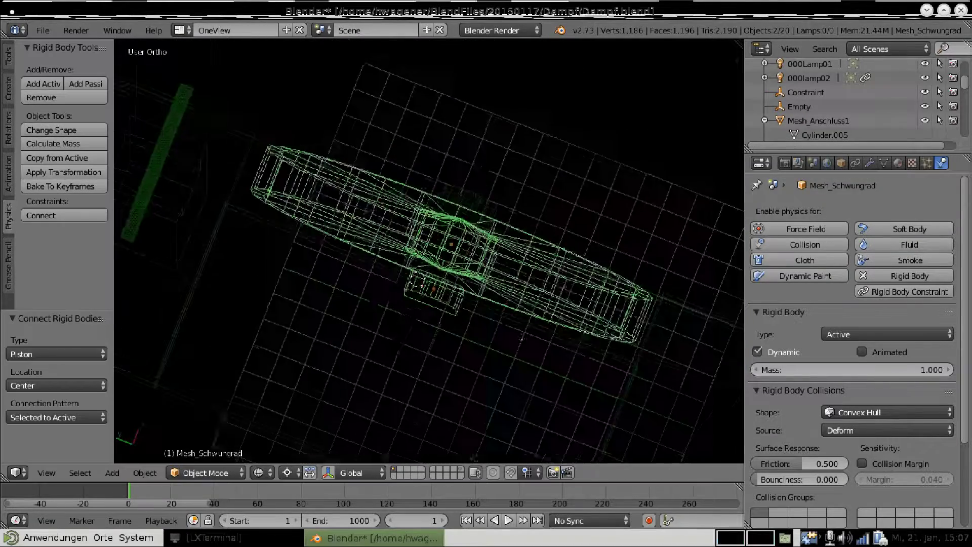
scroll(512, 344, "up", 3)
middle_click_drag(499, 350, 499, 283)
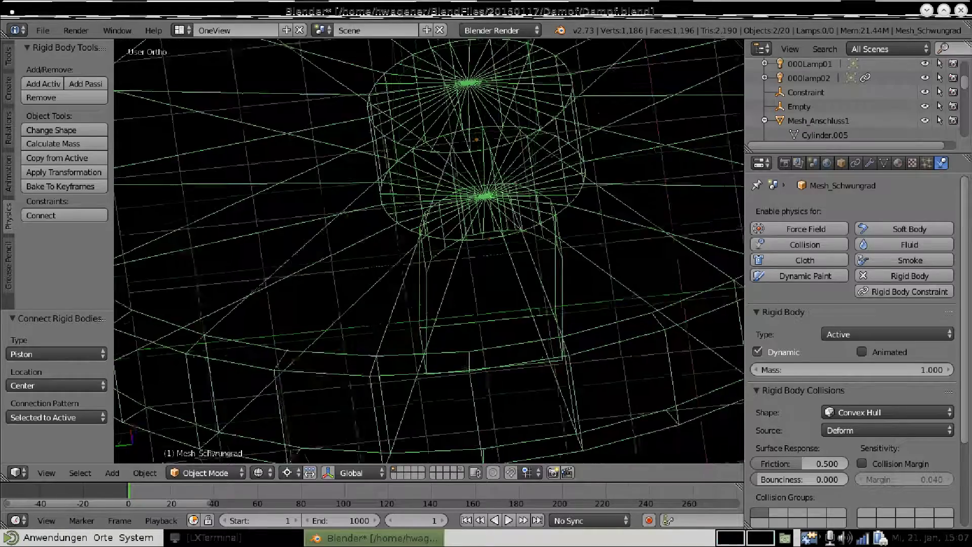
scroll(499, 283, "down", 3)
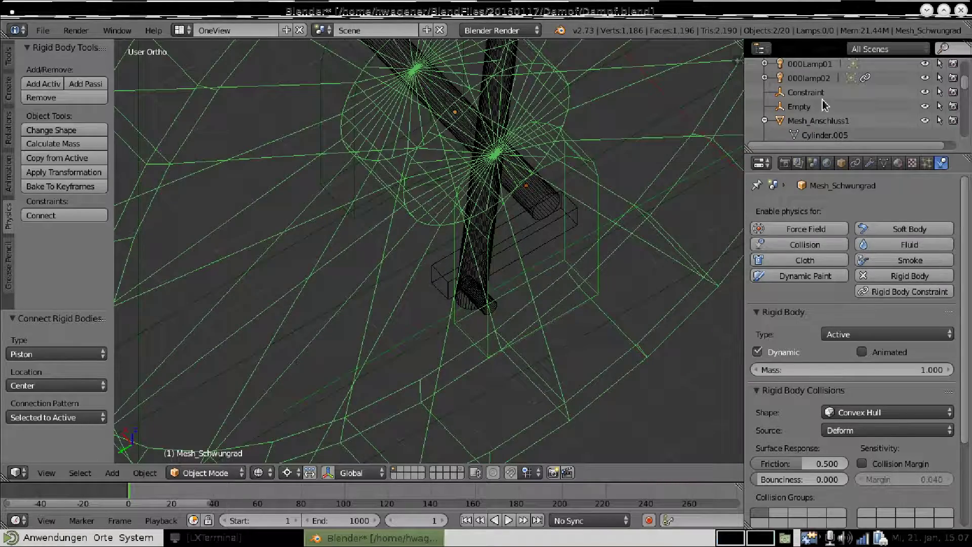
left_click(817, 93)
key("shift+h")
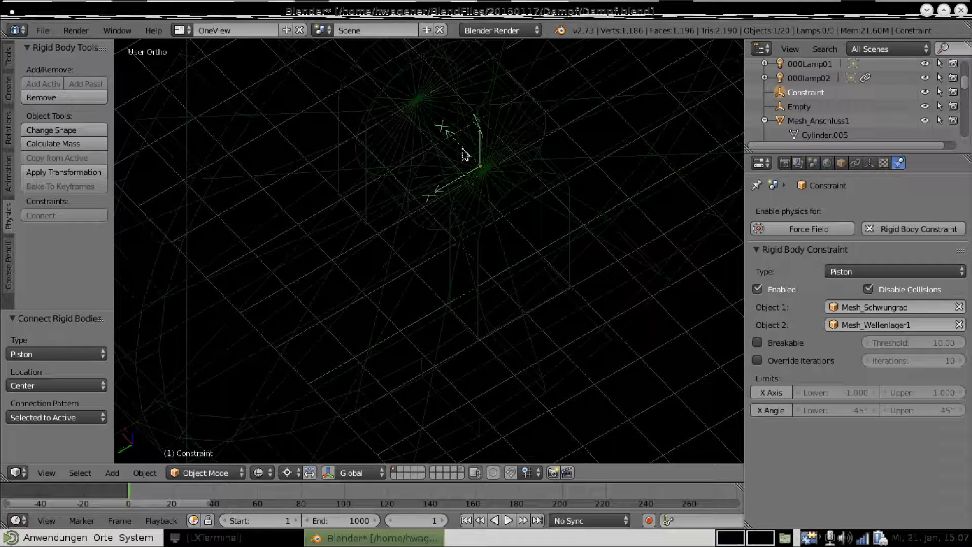
key("alt+h")
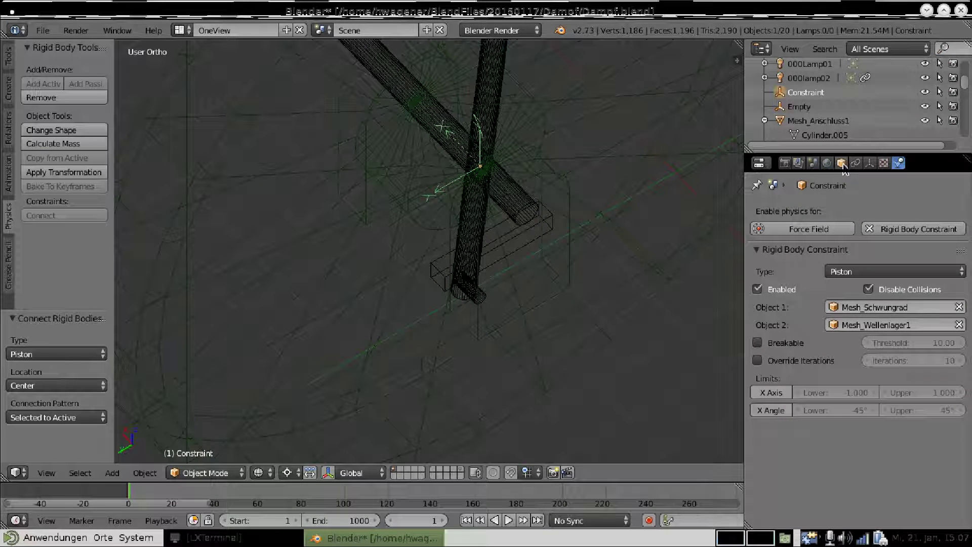
Rename the Constraint object to Con_Hauptachse in the Object tab
left_click(841, 162)
left_click(827, 211)
type("Co")
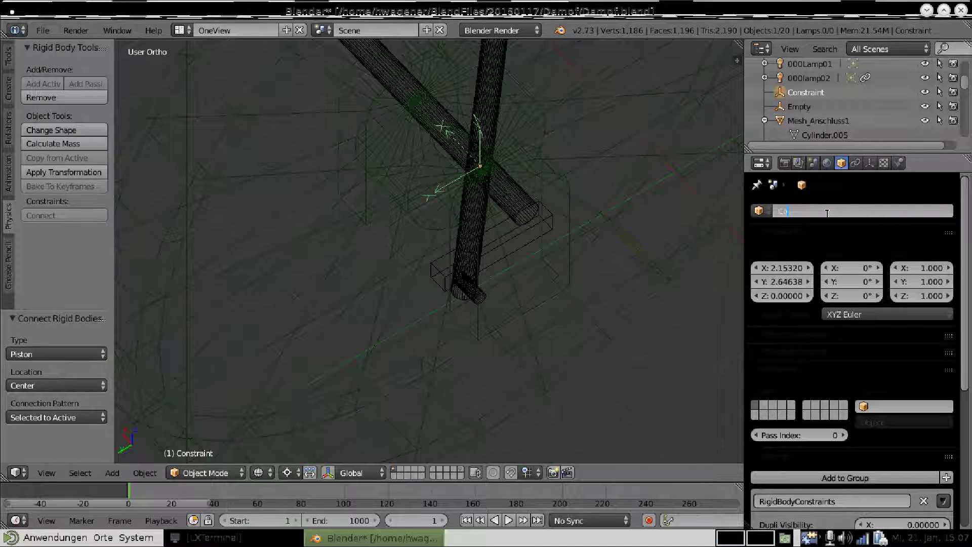
type(" 3")
type("se")
key("BackSpace")
key("BackSpace")
key("BackSpace")
type("Hal")
key("Return")
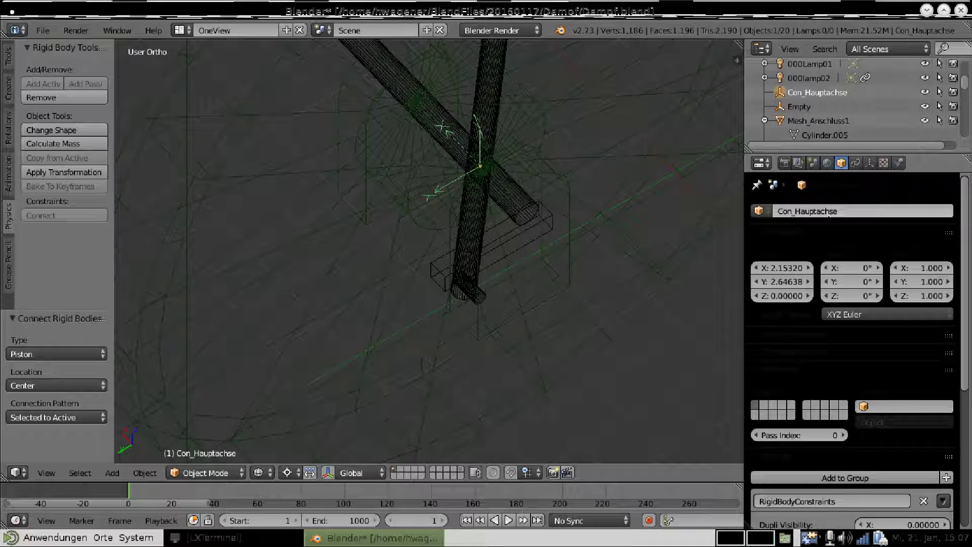
Centre the view on Con_Hauptachse and return to solid shading looking at the wheel
key("KP_Decimal")
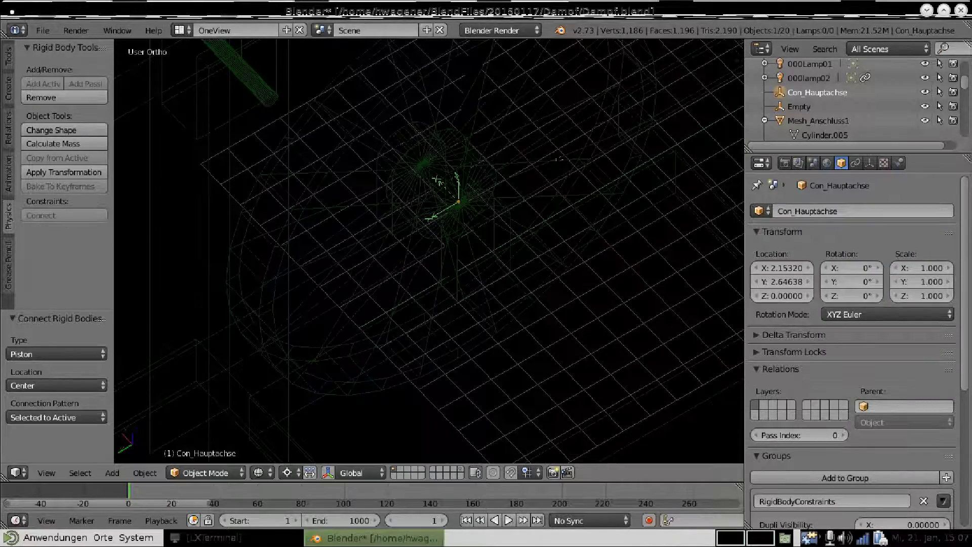
middle_click_drag(414, 253, 390, 238)
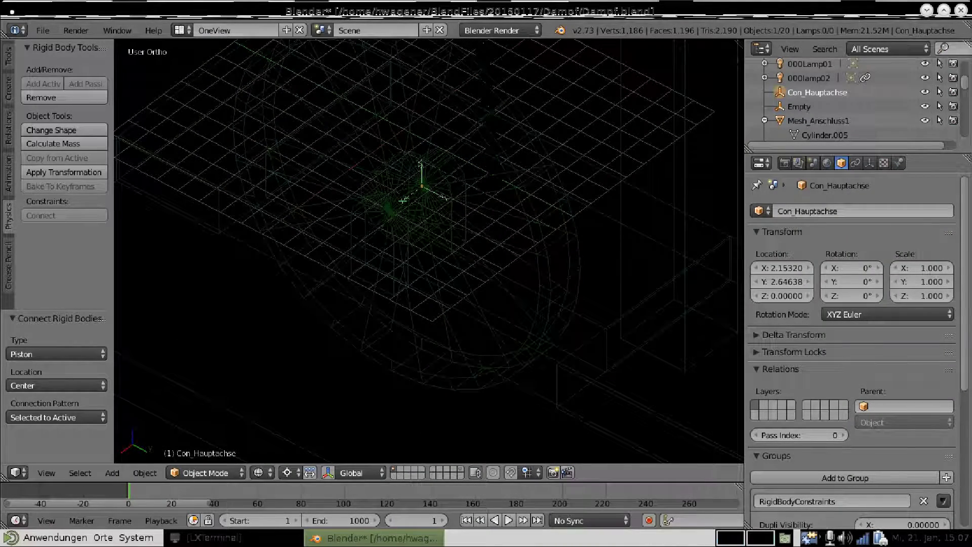
key("z")
mouse_move(591, 272)
middle_mouse_down()
mouse_move(456, 278)
mouse_move(373, 260)
mouse_move(558, 200)
mouse_move(547, 209)
middle_mouse_up()
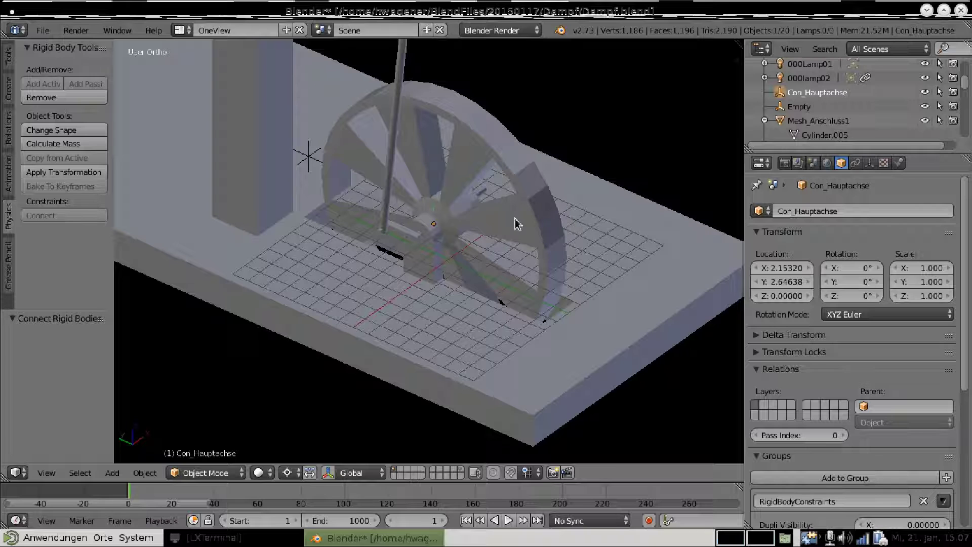
Connect Mesh_Wellenlager1 and Mesh_Schwungrad with a Motor constraint and select it in the Outliner
right_click(435, 258)
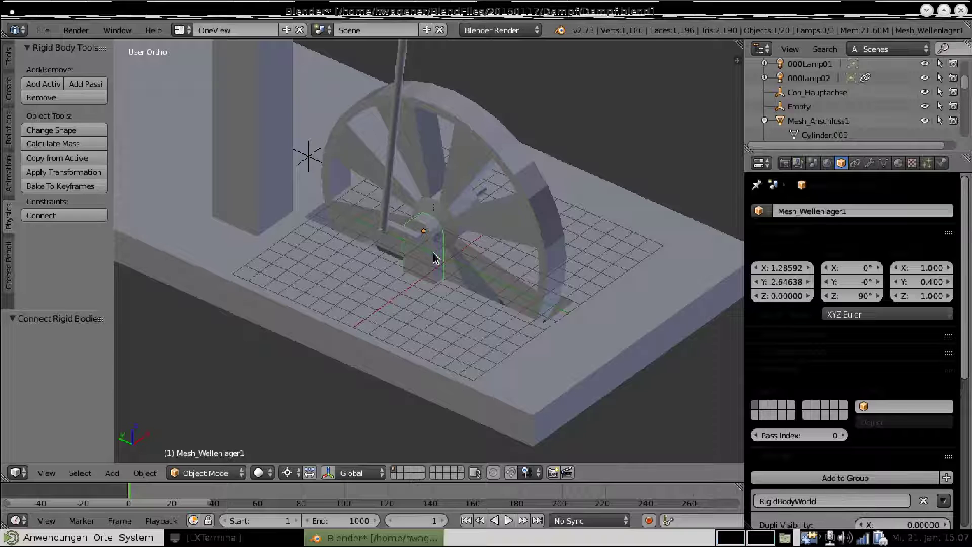
right_click(537, 221, "shift")
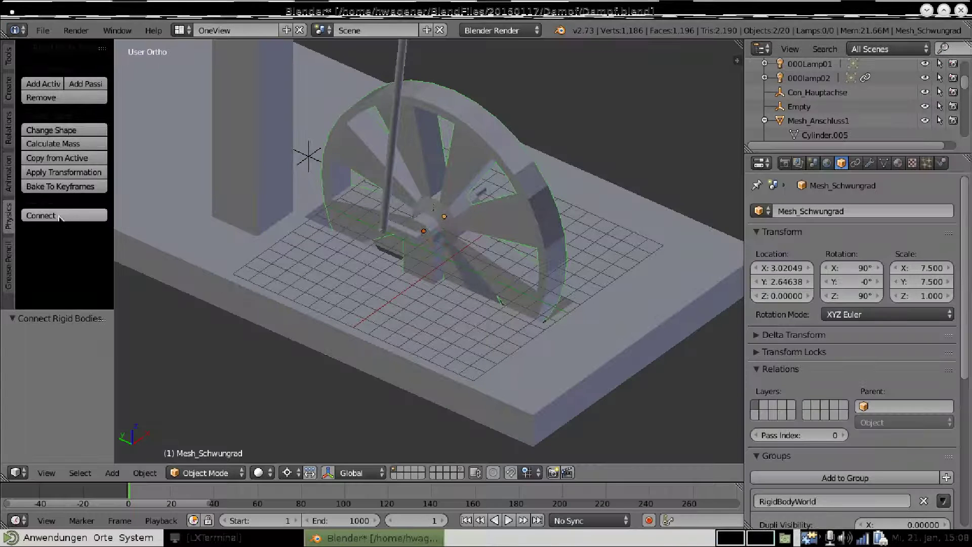
left_click(60, 217)
left_click(53, 354)
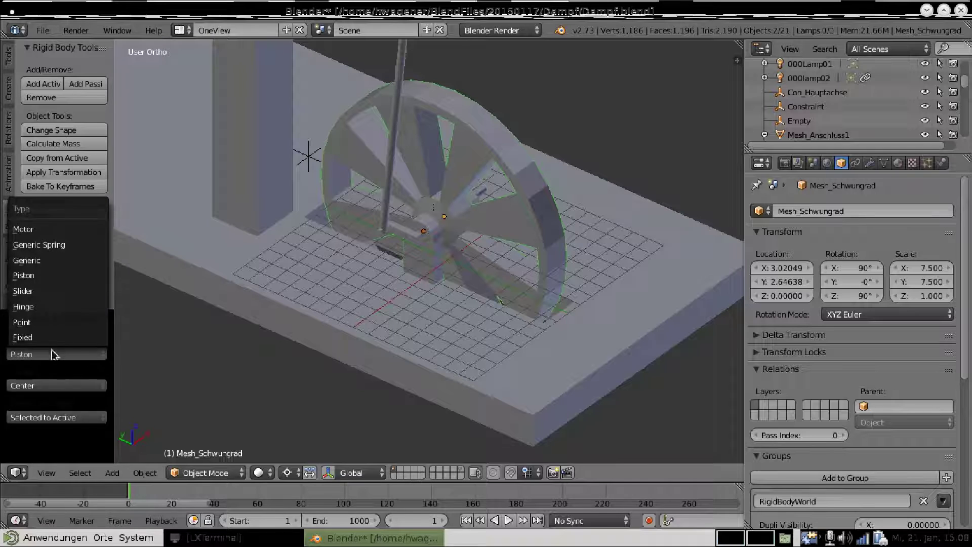
left_click(49, 229)
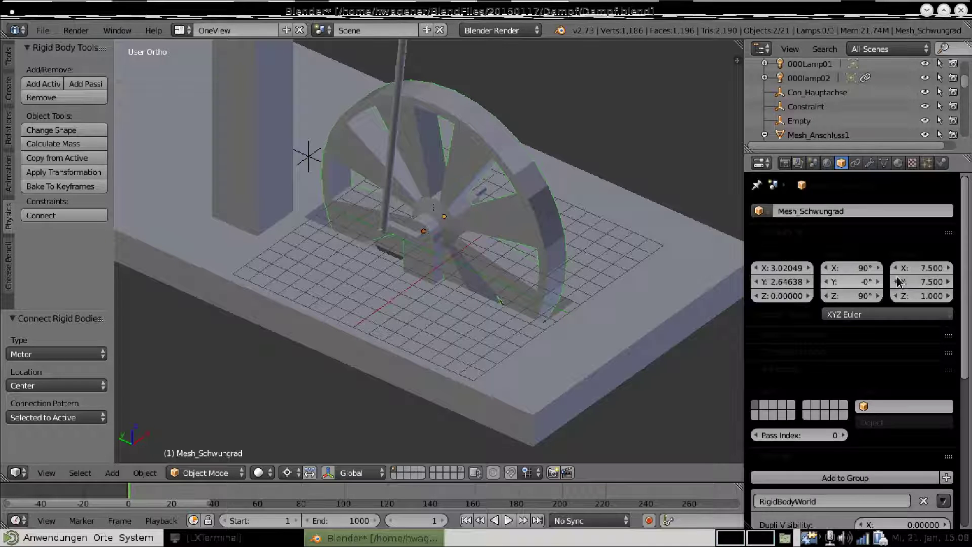
left_click(819, 107)
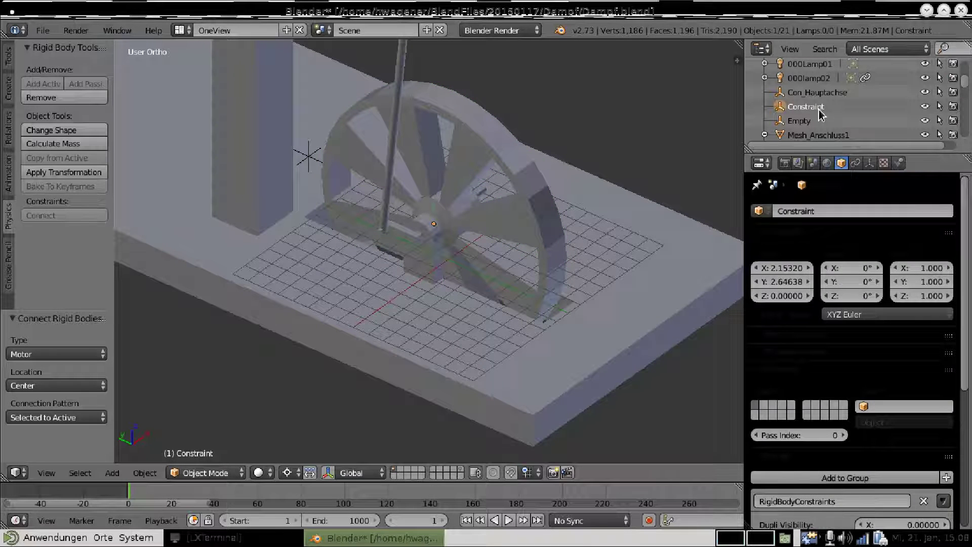
Rename the new constraint to Con_Motor
left_click(821, 210)
type("c")
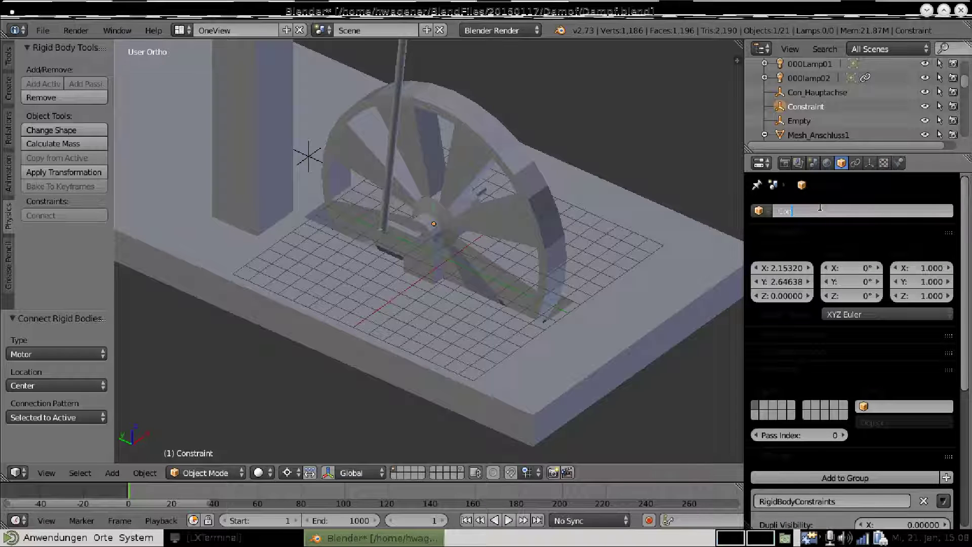
type("_Mot")
key("Return")
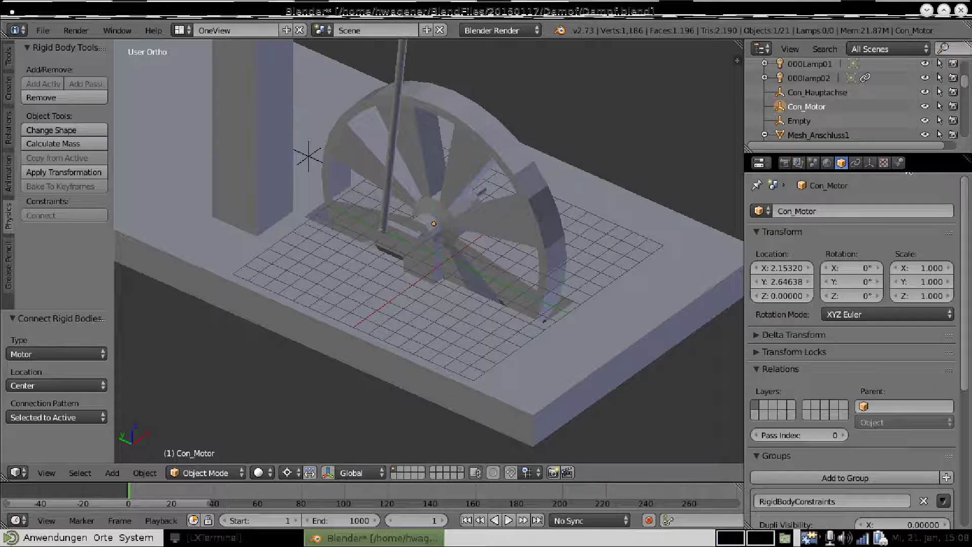
Enable the angular motor with a Max Impulse of 5000
left_click(899, 163)
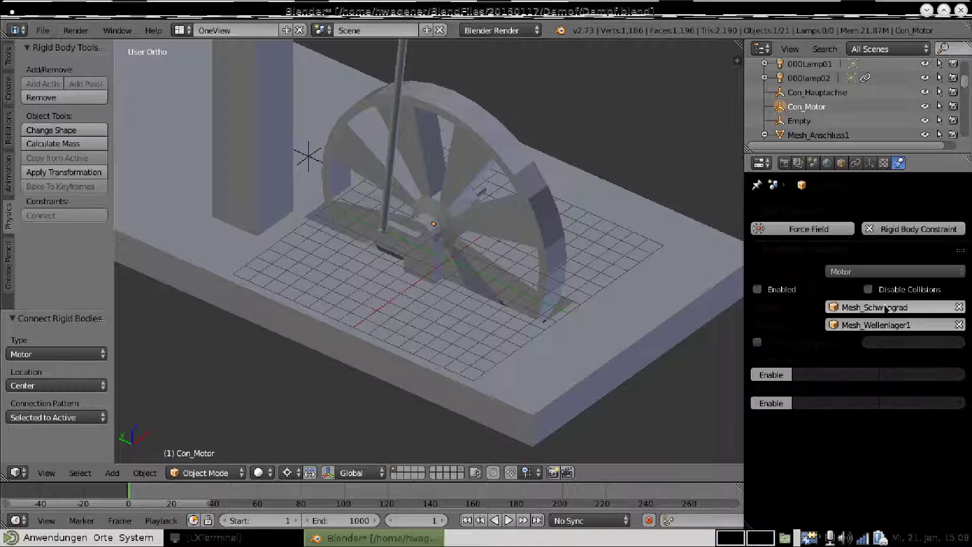
left_click(775, 404)
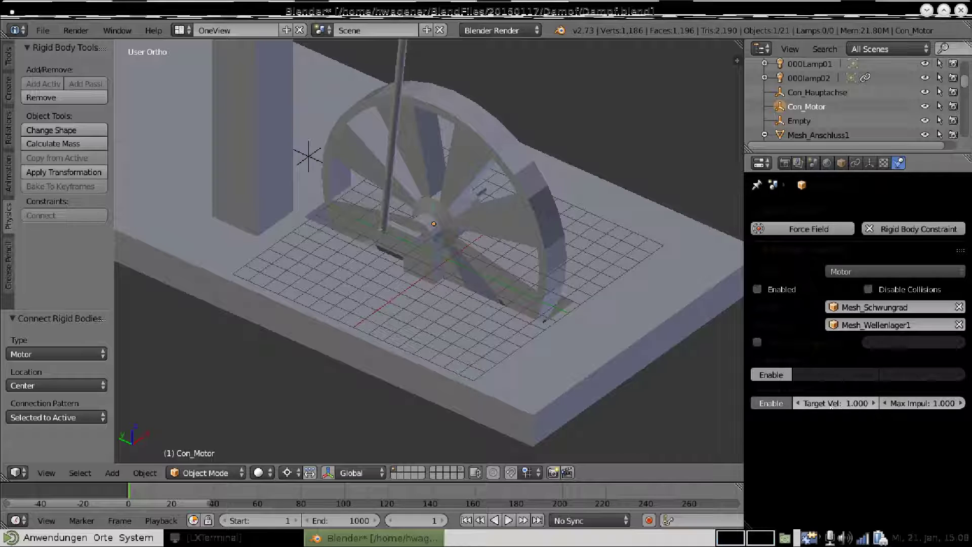
left_click(924, 403)
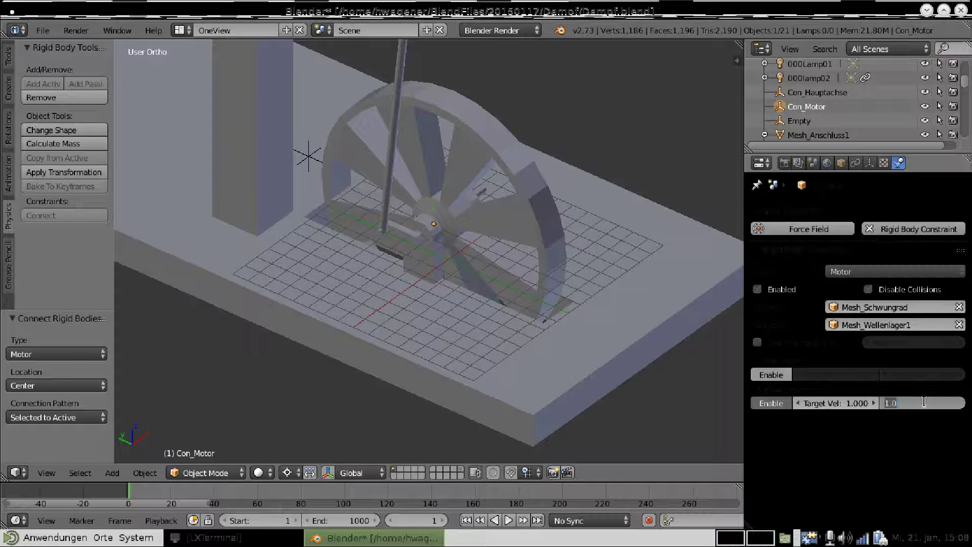
type("5000")
key("Return")
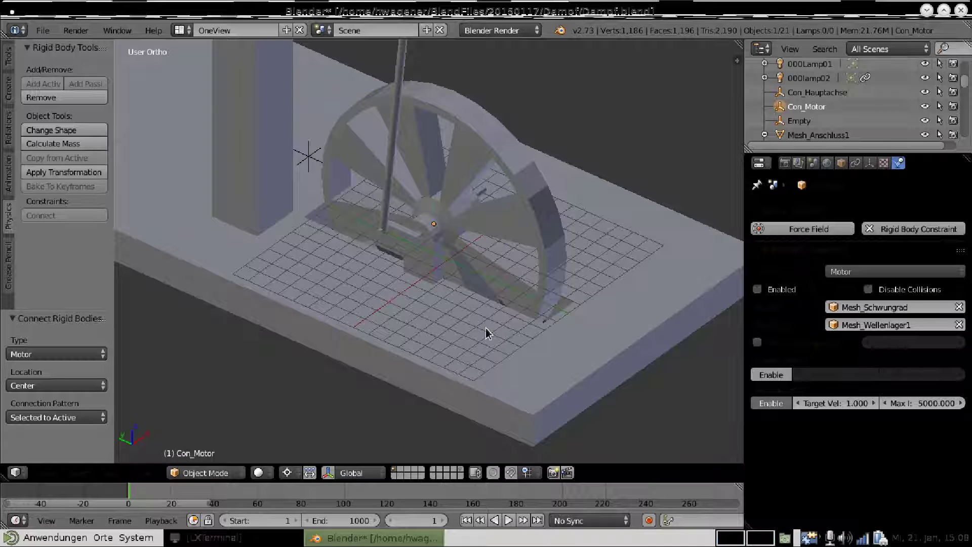
key("alt+a")
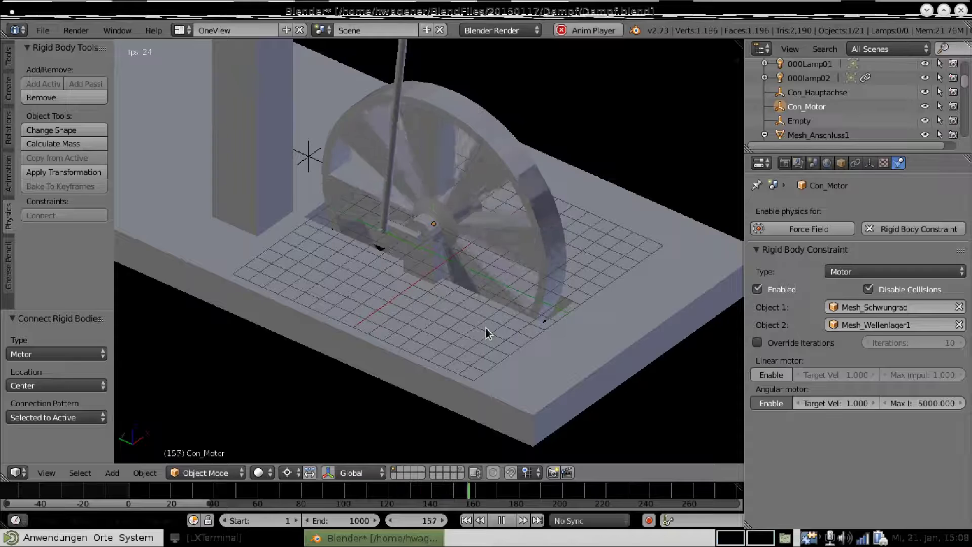
key("Escape")
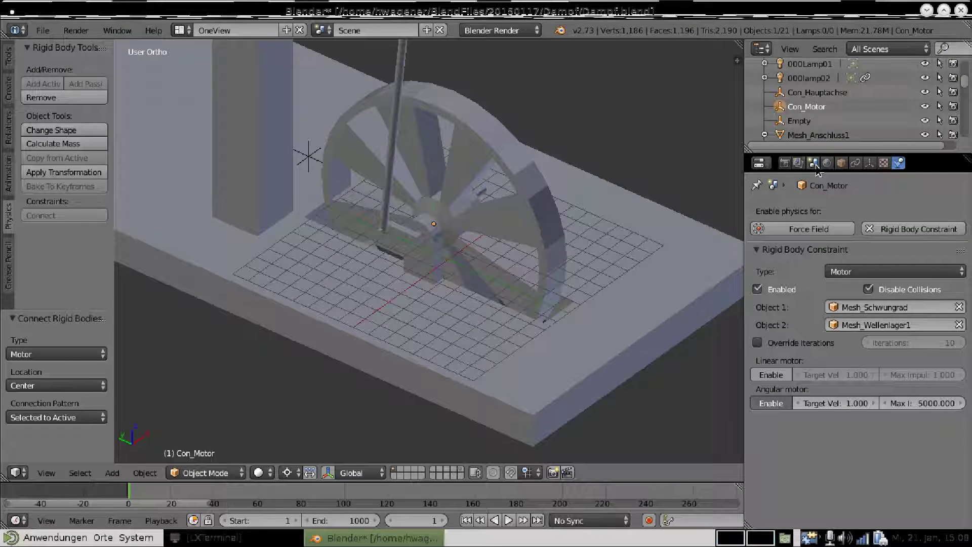
Show the scene's Rigid Body World and Rigid Body Cache settings
left_click(814, 163)
scroll(859, 407, "down", 4)
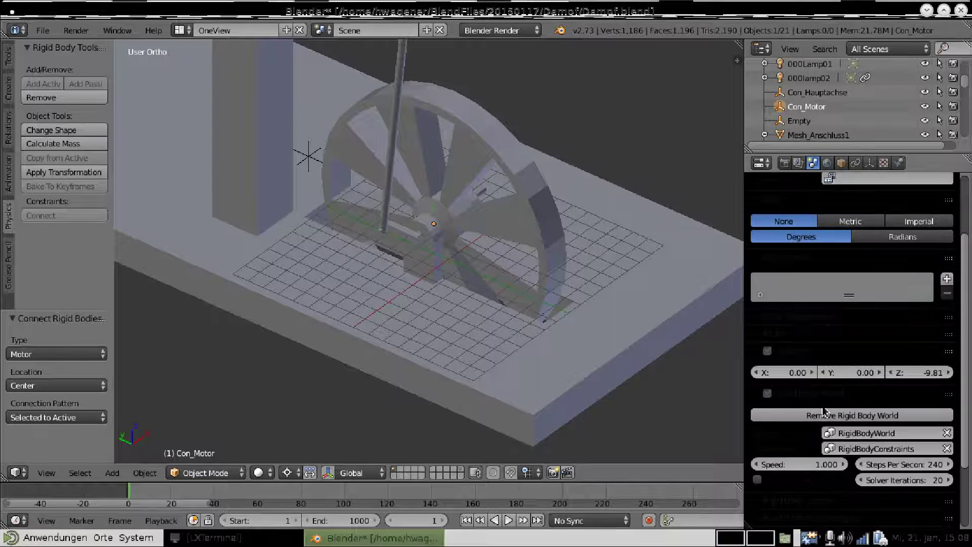
scroll(859, 408, "down", 3)
scroll(859, 408, "down", 2)
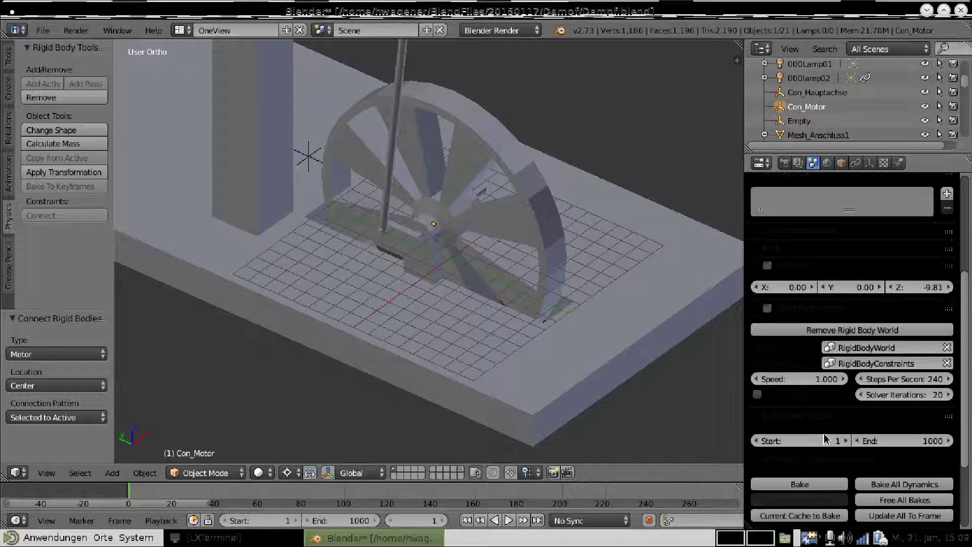
scroll(824, 441, "down", 2)
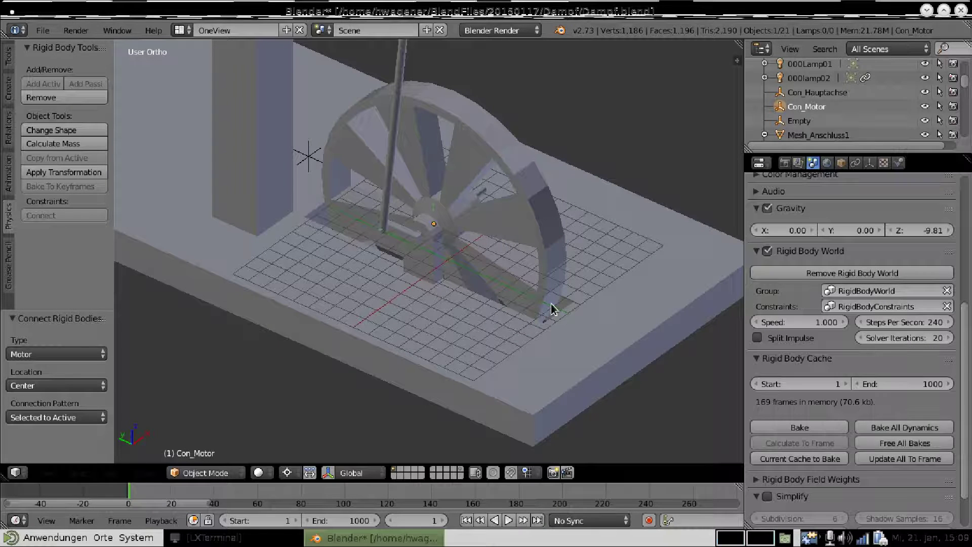
scroll(552, 309, "down", 1)
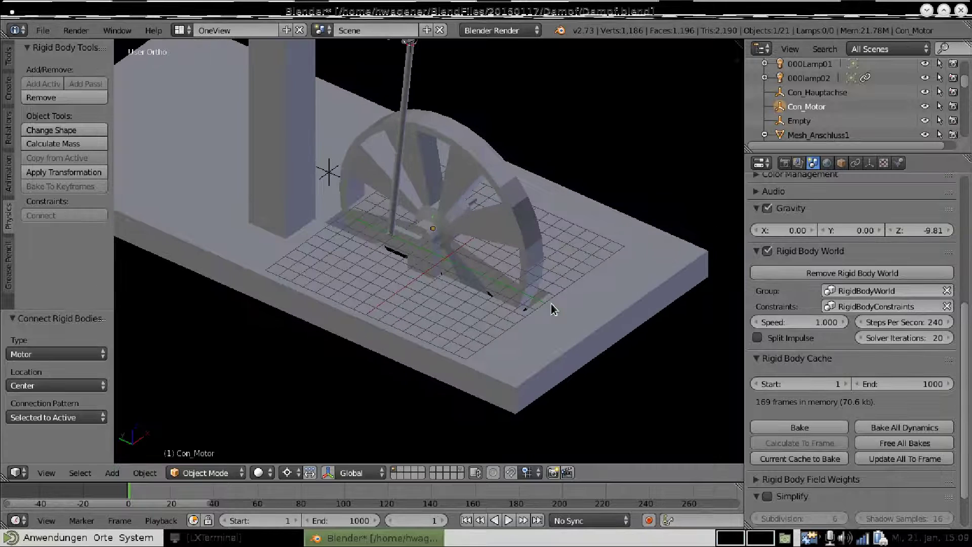
Replay the simulation to watch the flywheel turn, then select the crank Mesh_Kurbel
key("alt+a")
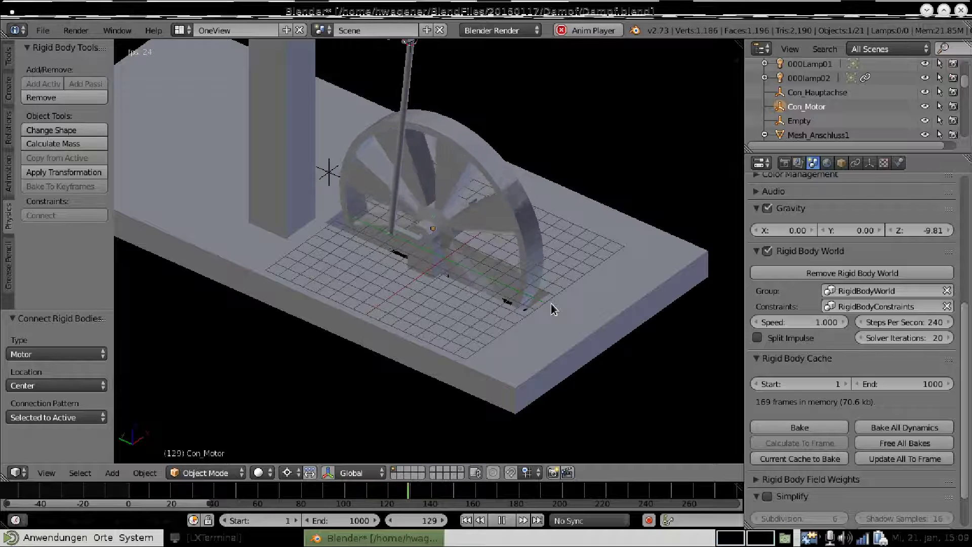
key("Escape")
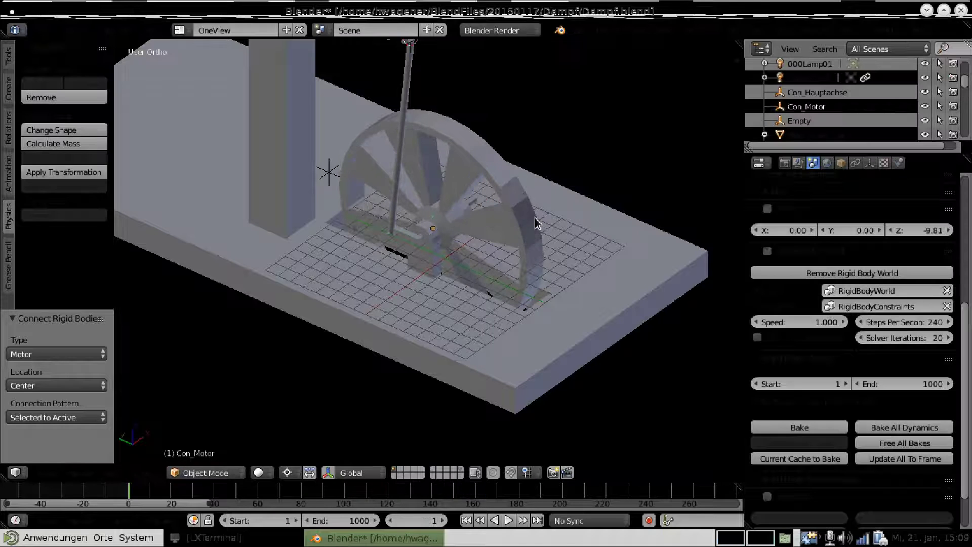
scroll(515, 239, "up", 2)
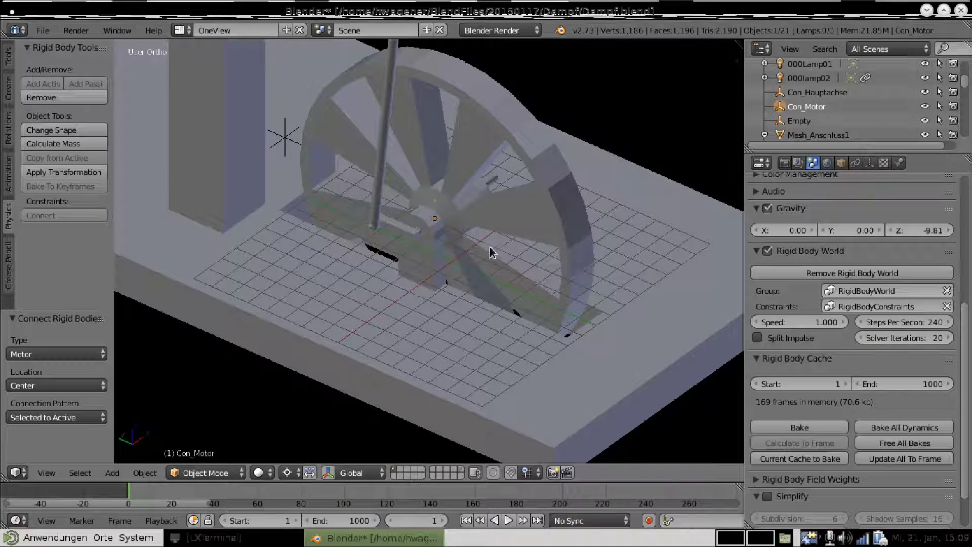
right_click(413, 245)
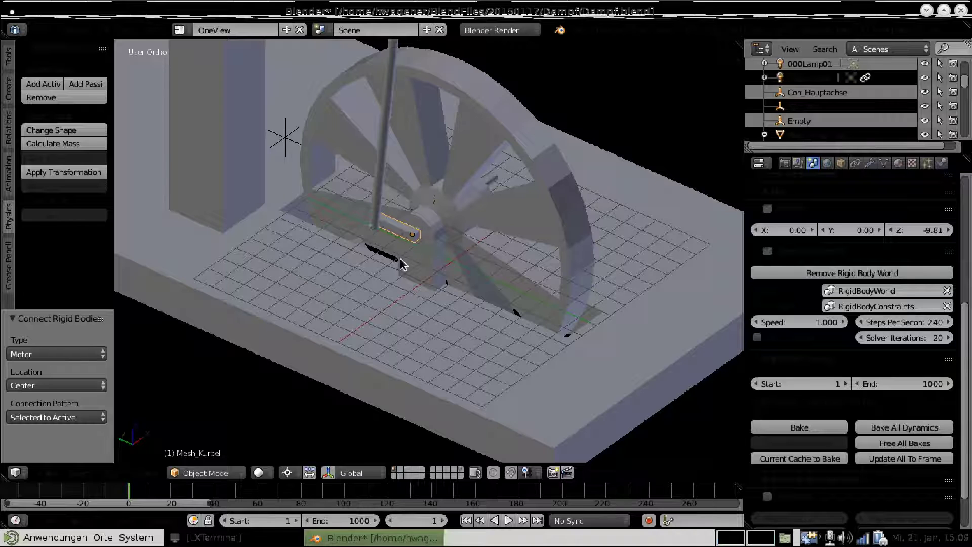
Make the crank Mesh_Kurbel an active rigid body
right_click(504, 219, "shift")
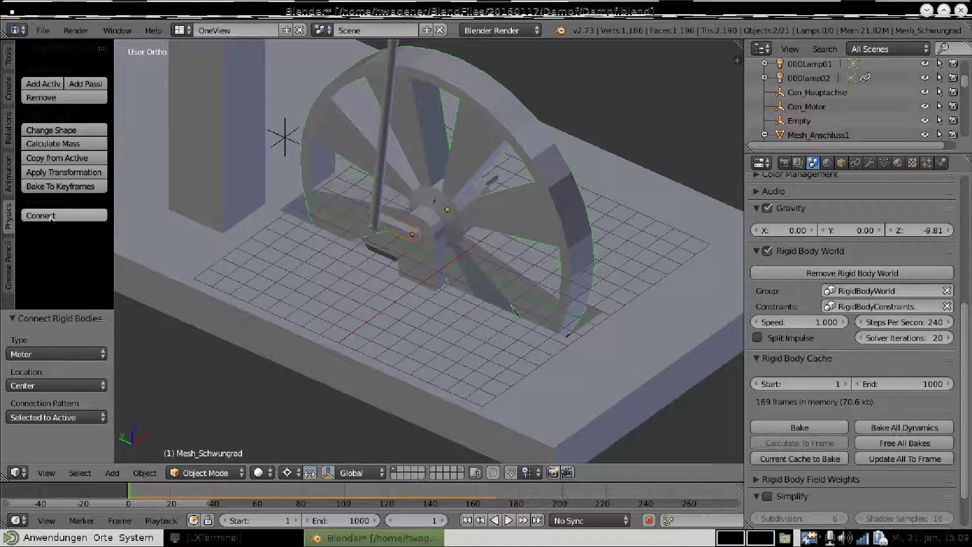
right_click(418, 243)
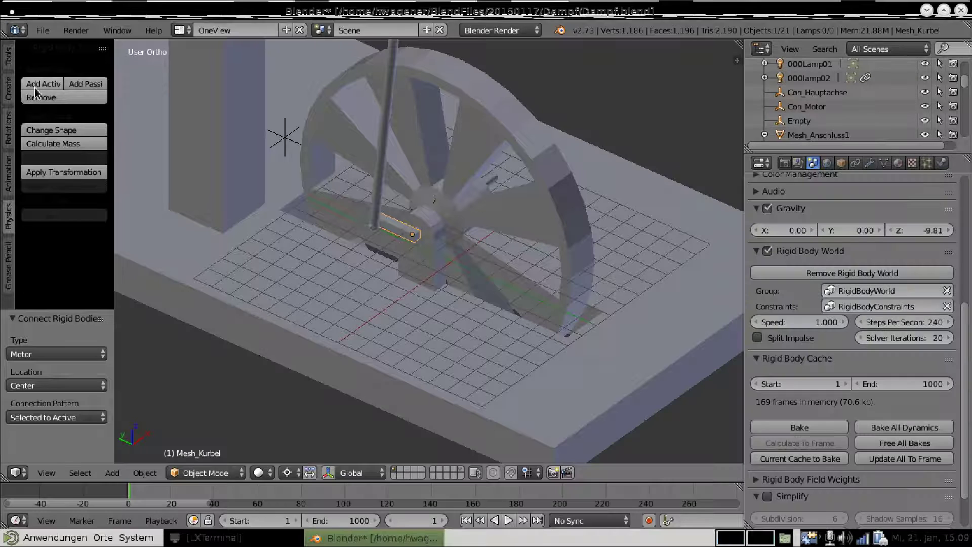
left_click(57, 87)
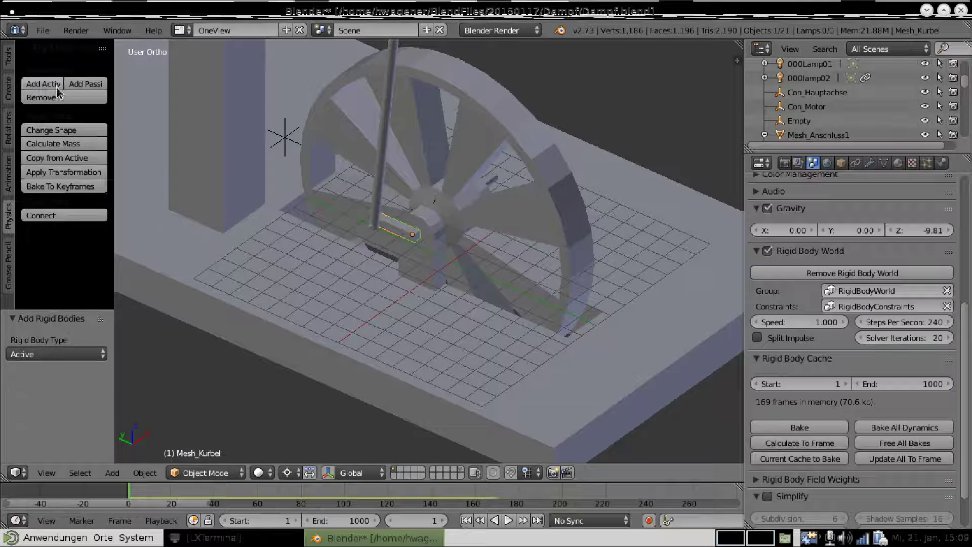
Join the crank and flywheel with a Fixed rigid-body constraint
right_click(482, 157, "shift")
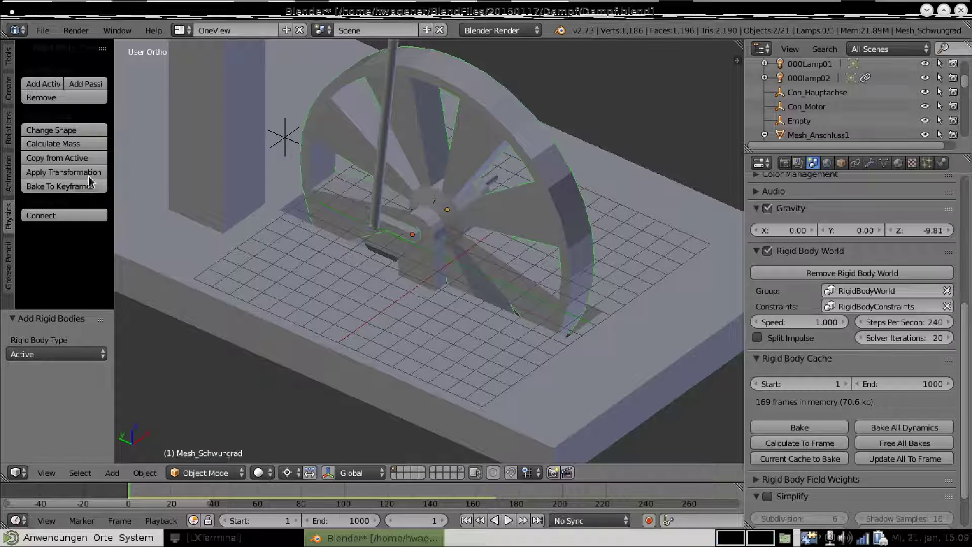
left_click(64, 215)
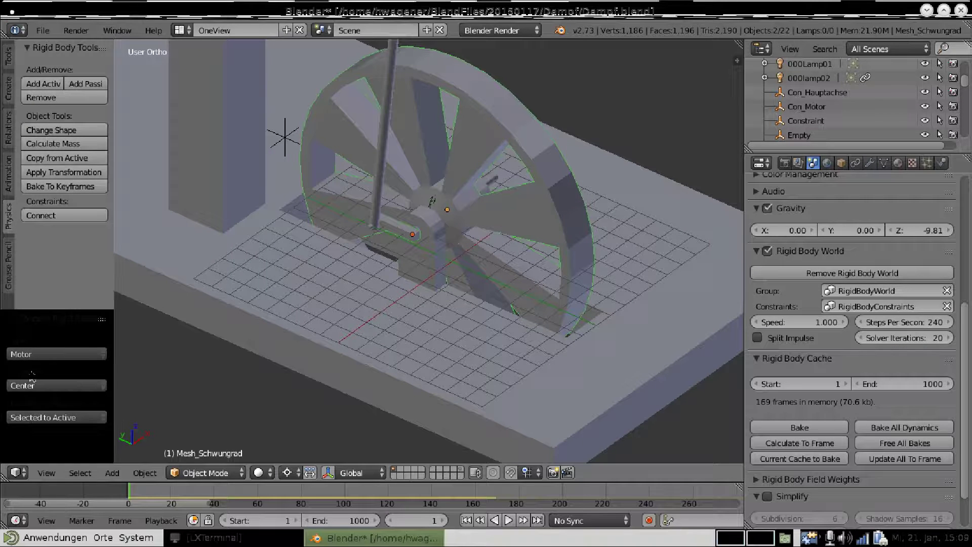
left_click(53, 354)
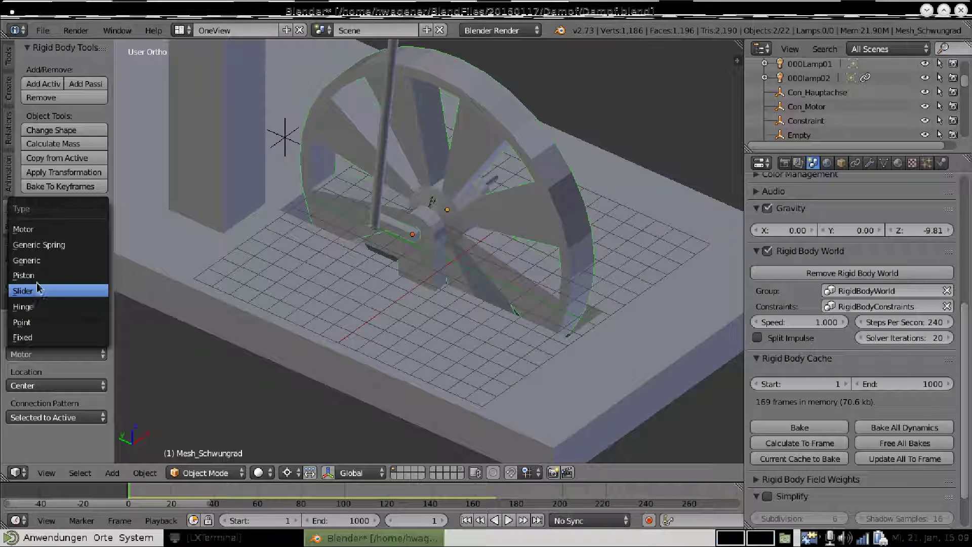
left_click(39, 337)
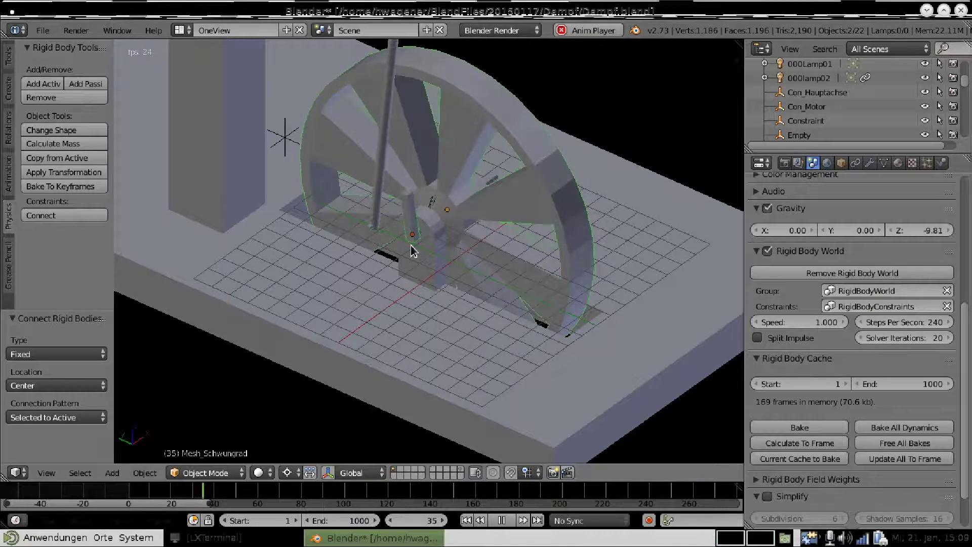
Parent the crank pin Mesh_Kurbelpin to the crank and test-play the animation
right_click(375, 232)
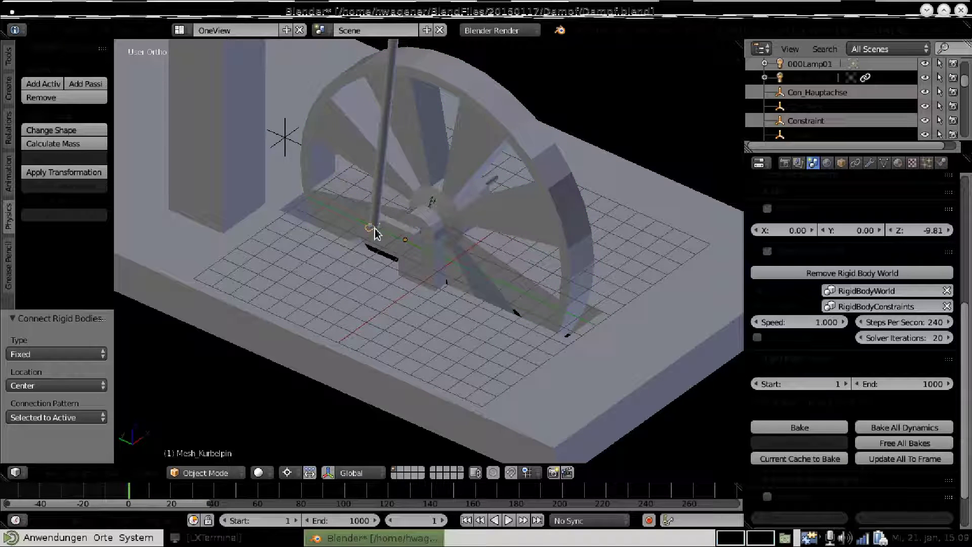
right_click(400, 233, "shift")
key("ctrl+p")
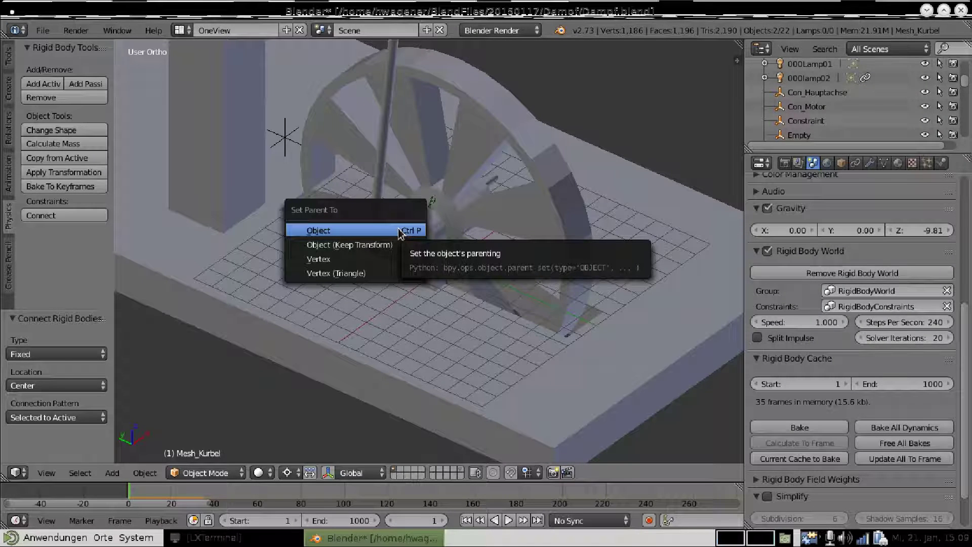
left_click(400, 232)
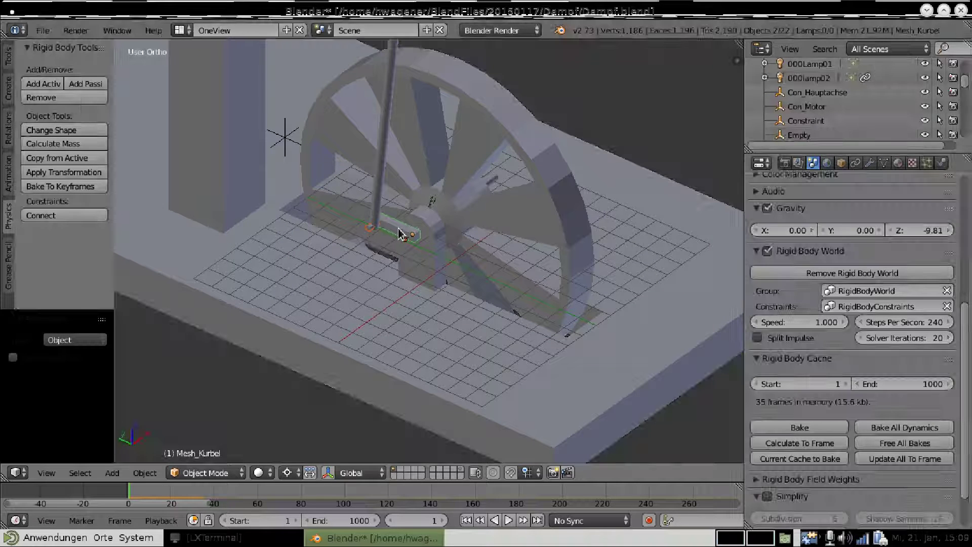
key("alt+a")
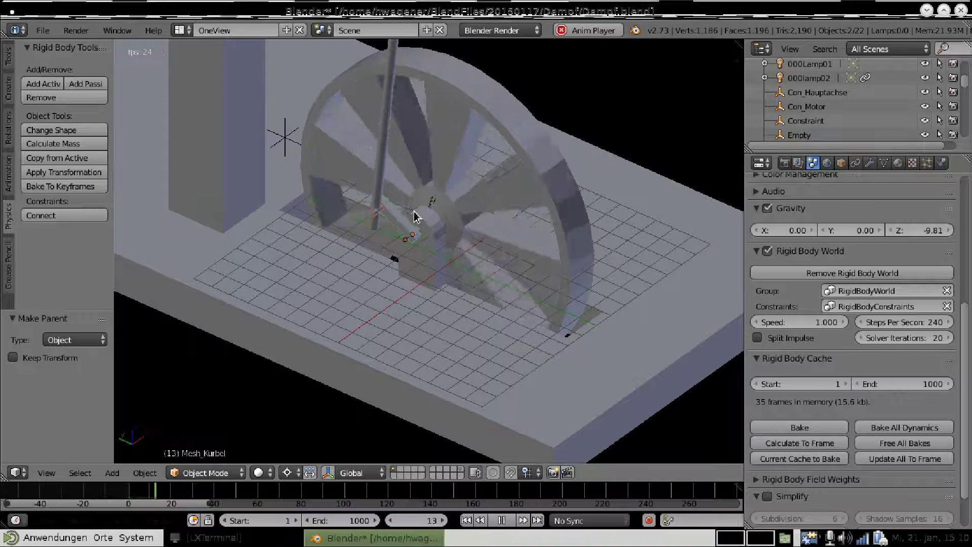
scroll(414, 217, "down", 3)
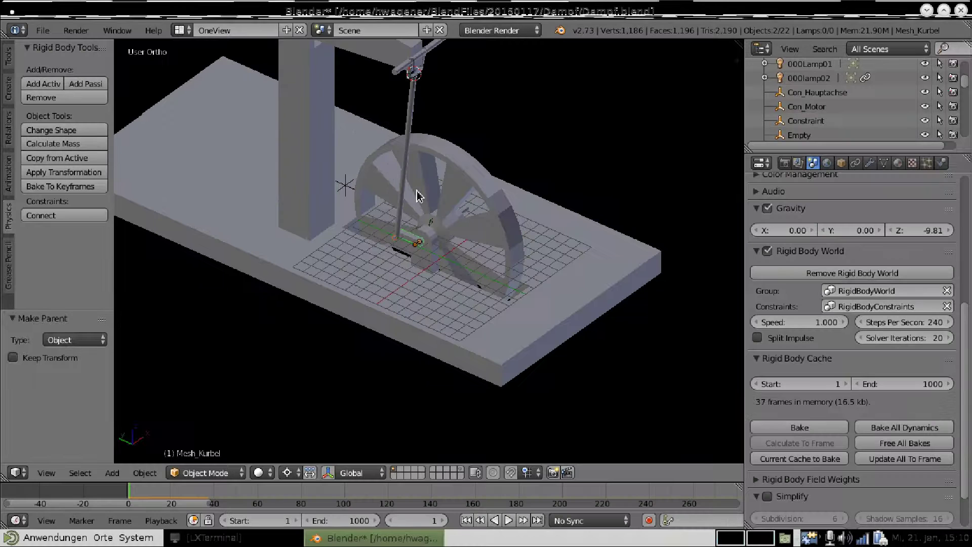
Make the beam Mesh_Balancier an active rigid body
key("Escape")
mouse_move(405, 178)
middle_mouse_down()
mouse_move(331, 152)
mouse_move(282, 217)
mouse_move(306, 234)
middle_mouse_up()
mouse_move(539, 184)
middle_mouse_down()
mouse_move(504, 174)
mouse_move(517, 206)
mouse_move(537, 201)
middle_mouse_up()
mouse_move(530, 257)
middle_mouse_down()
mouse_move(546, 217)
mouse_move(546, 235)
middle_mouse_up()
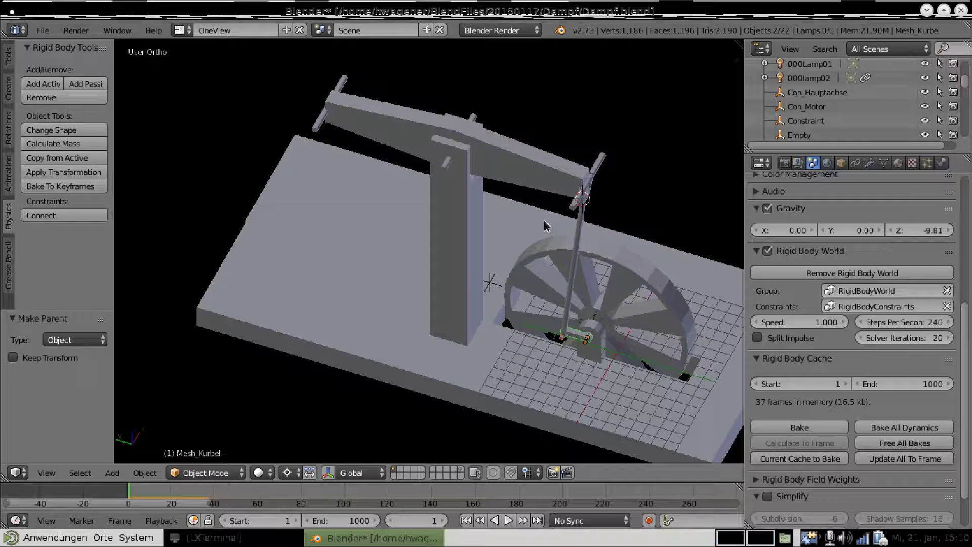
middle_click_drag(537, 282, 531, 269)
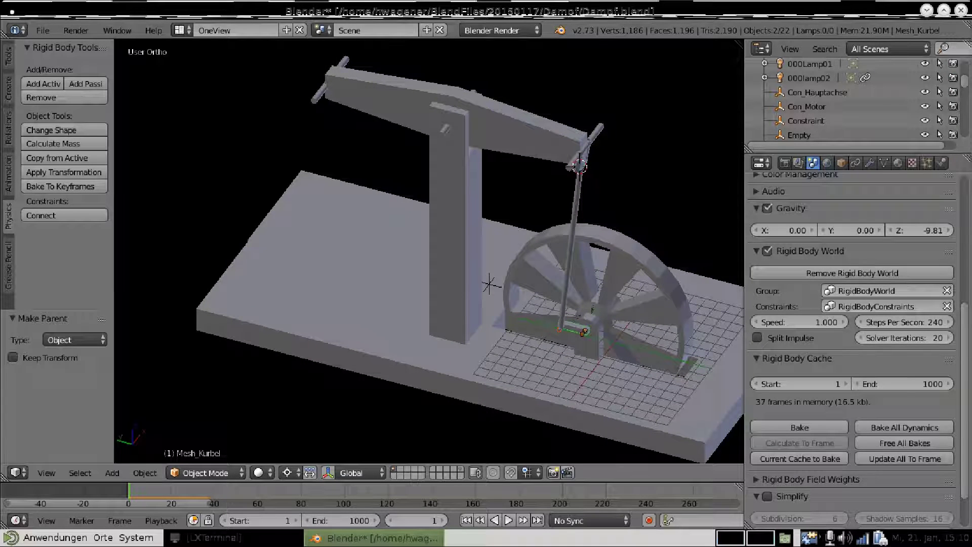
right_click(524, 150)
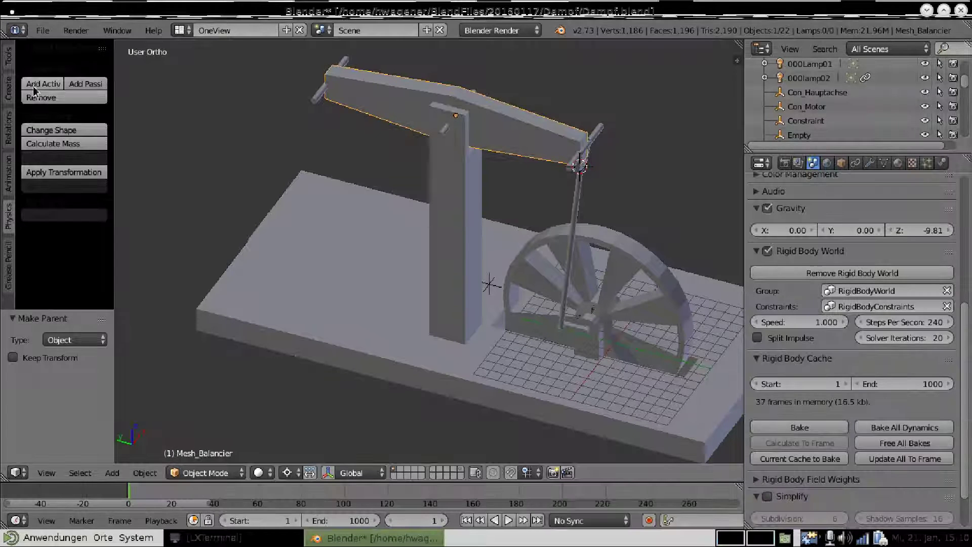
left_click(34, 86)
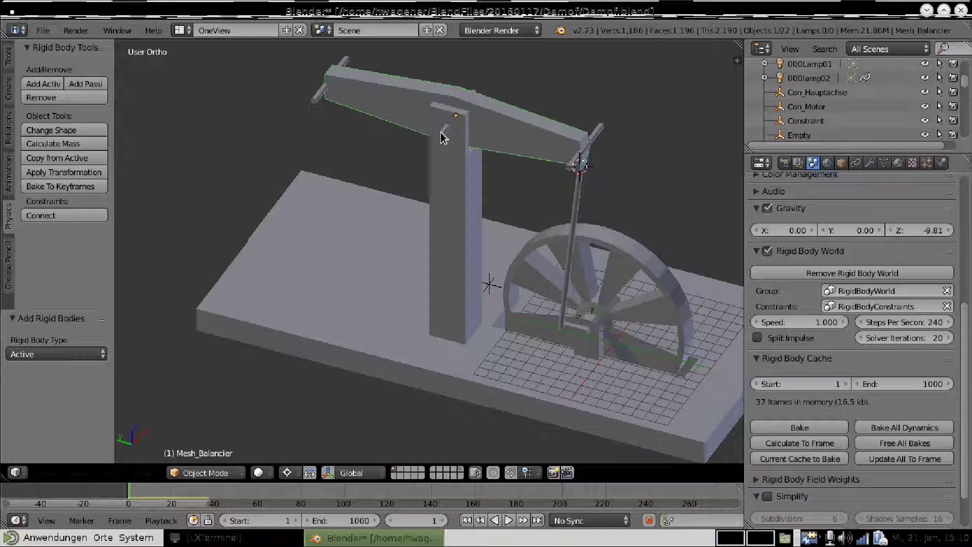
Join the beam's axle and the beam with a Piston constraint
right_click(444, 136)
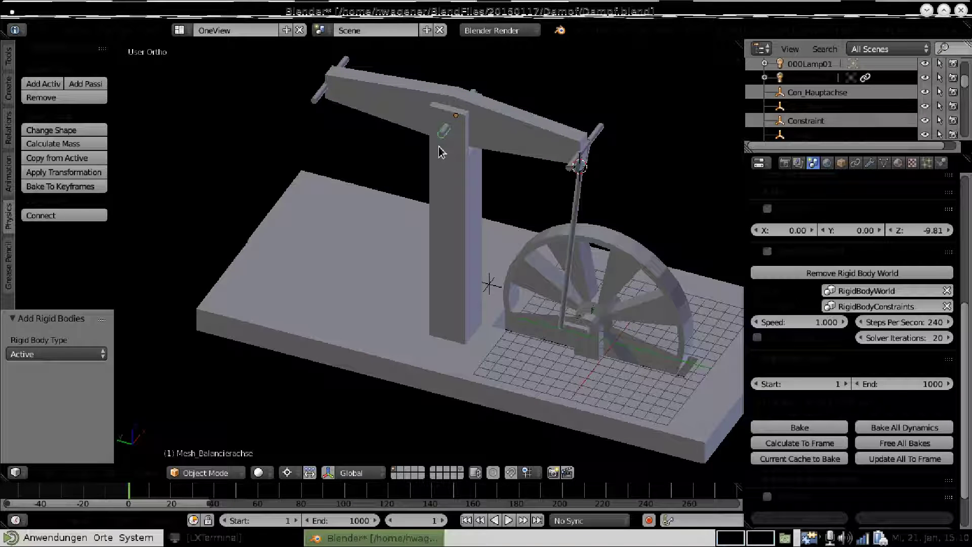
right_click(528, 136)
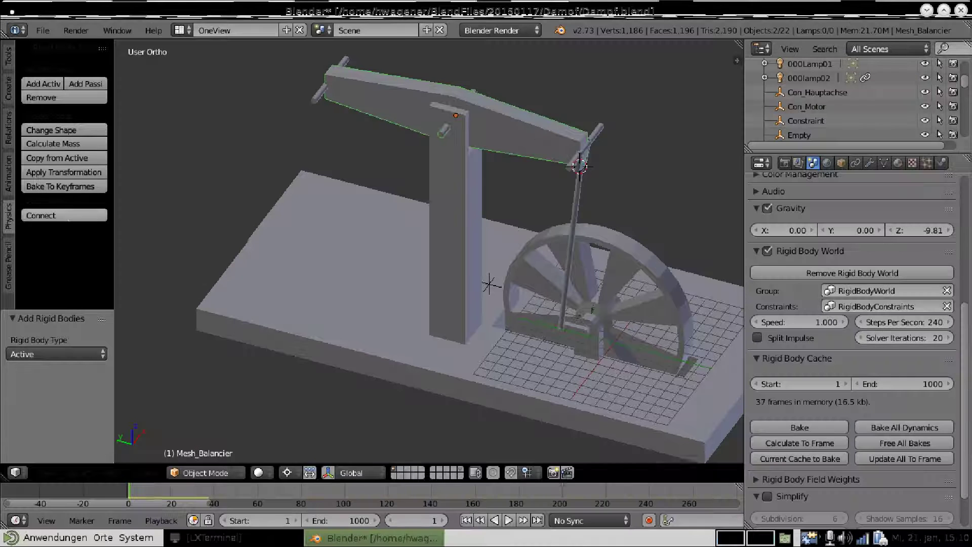
left_click(40, 215)
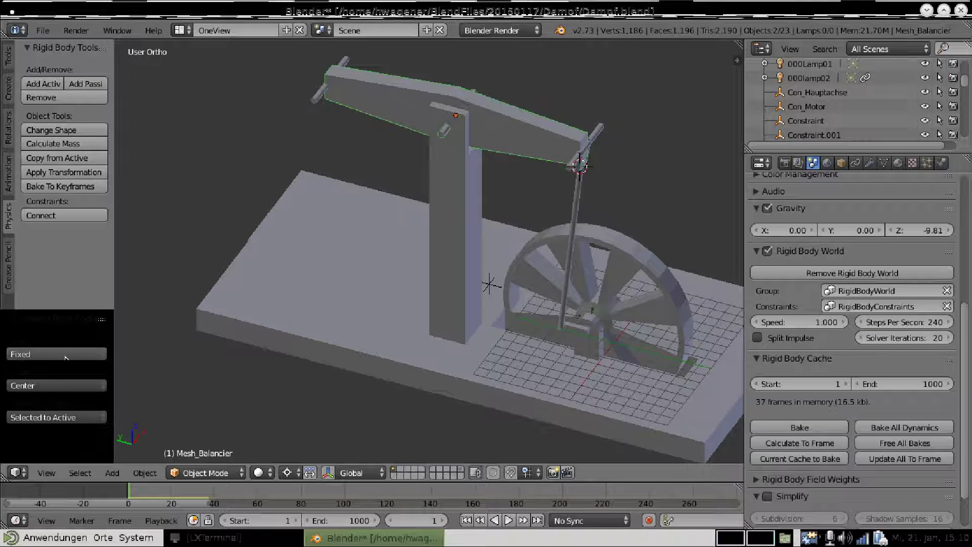
left_click(59, 356)
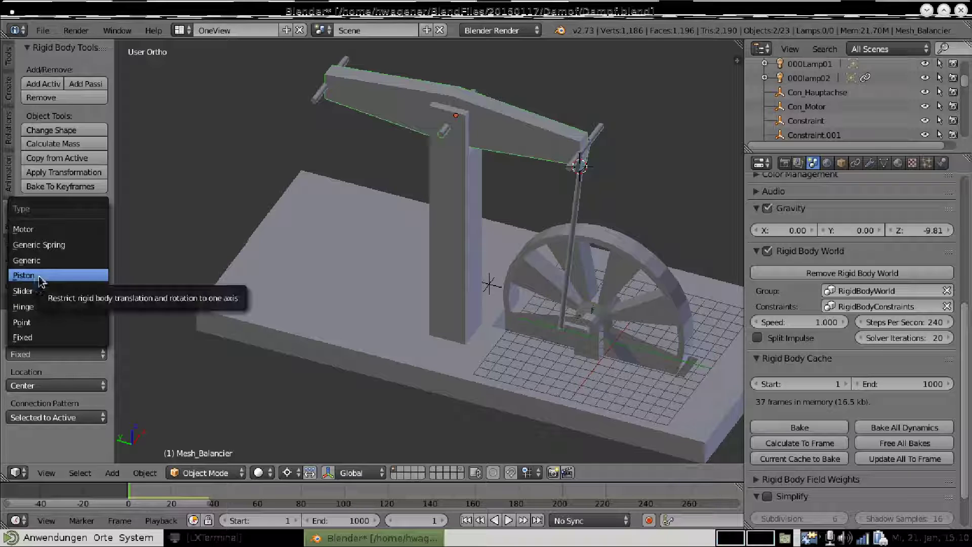
left_click(40, 278)
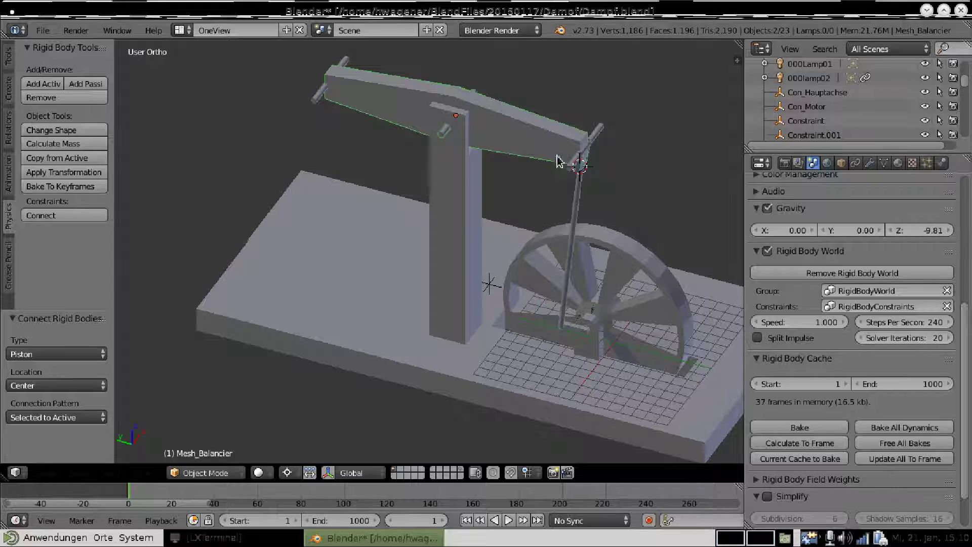
Parent both end connectors, Mesh_Anschluss1 and Mesh_Anschluss2, to the beam
right_click(575, 170)
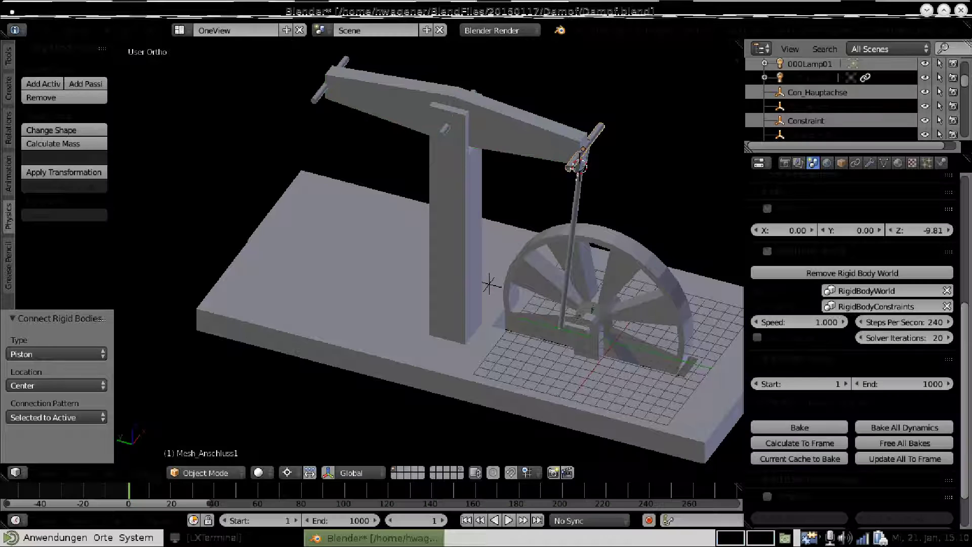
right_click(564, 154, "shift")
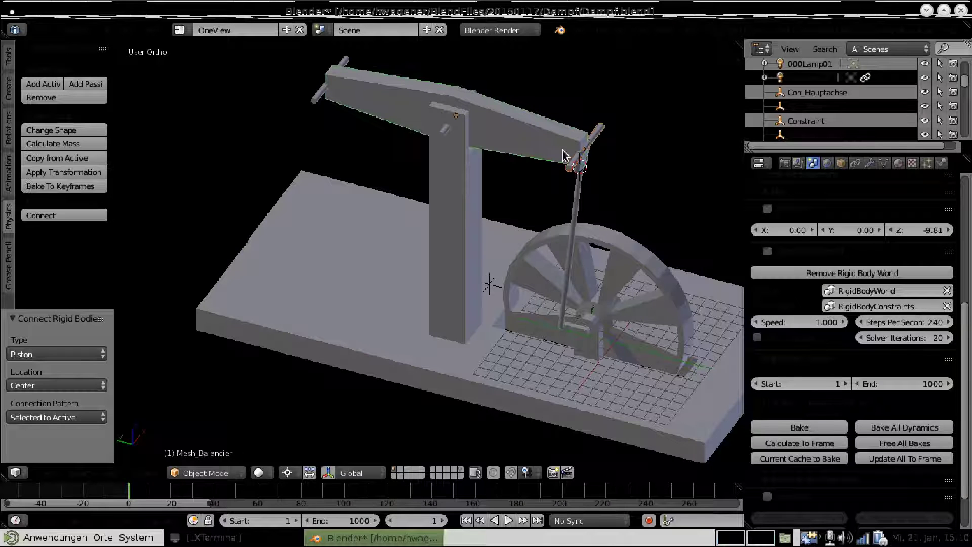
key("ctrl+p")
left_click(569, 151)
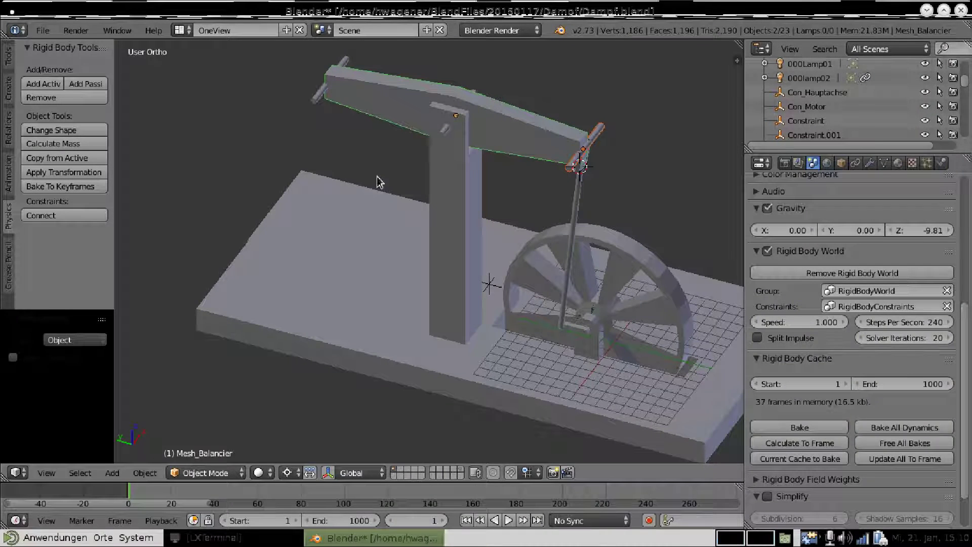
right_click(313, 101)
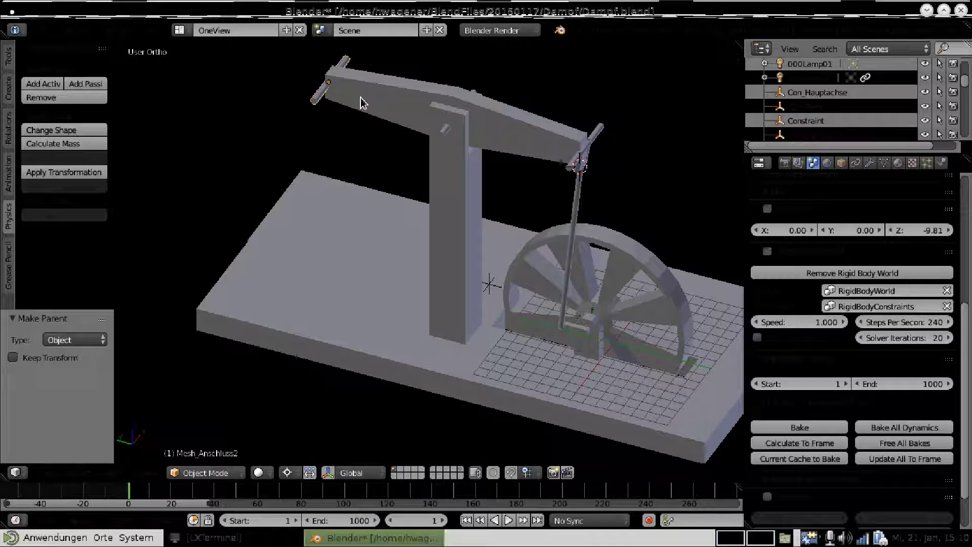
right_click(360, 98, "shift")
key("ctrl+p")
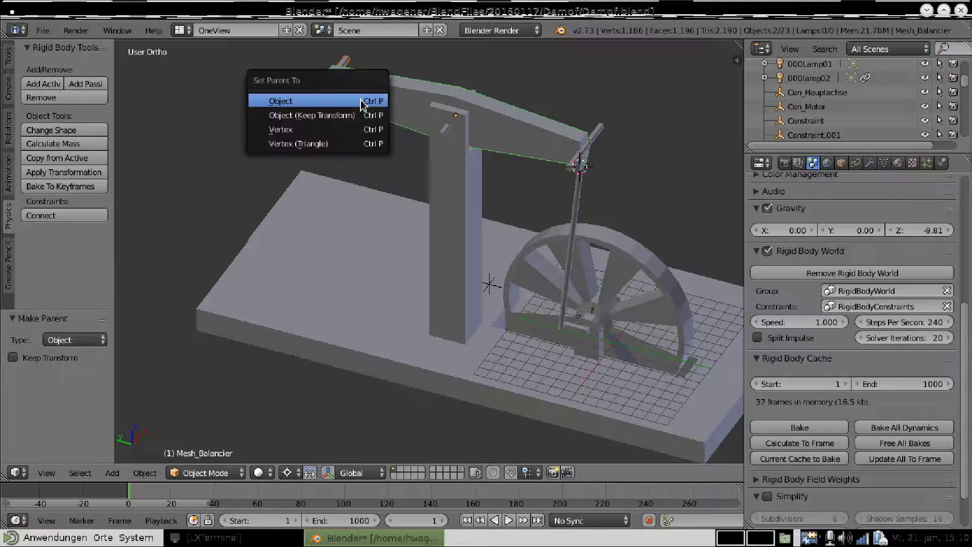
left_click(361, 99)
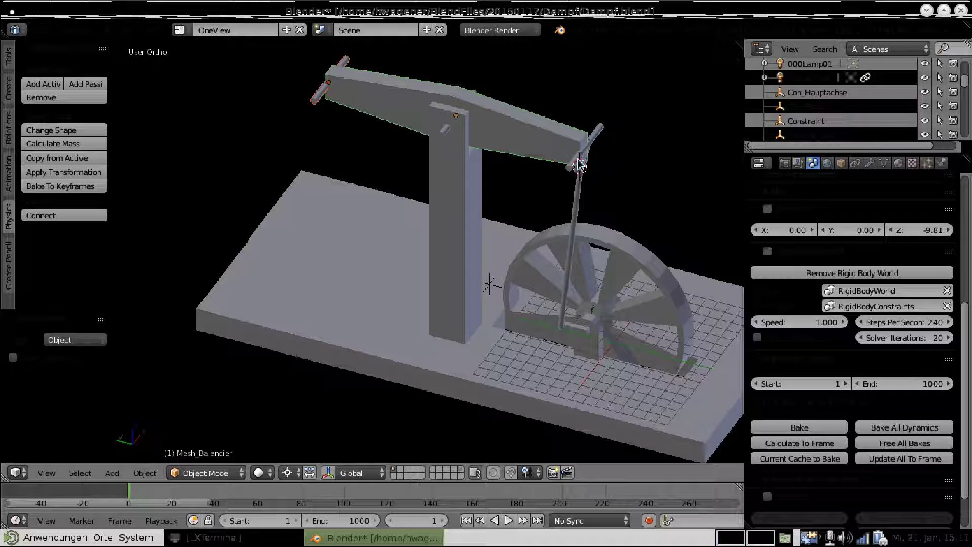
Rotate the connecting rod Mesh_Pieuel into a new orientation
right_click(574, 215)
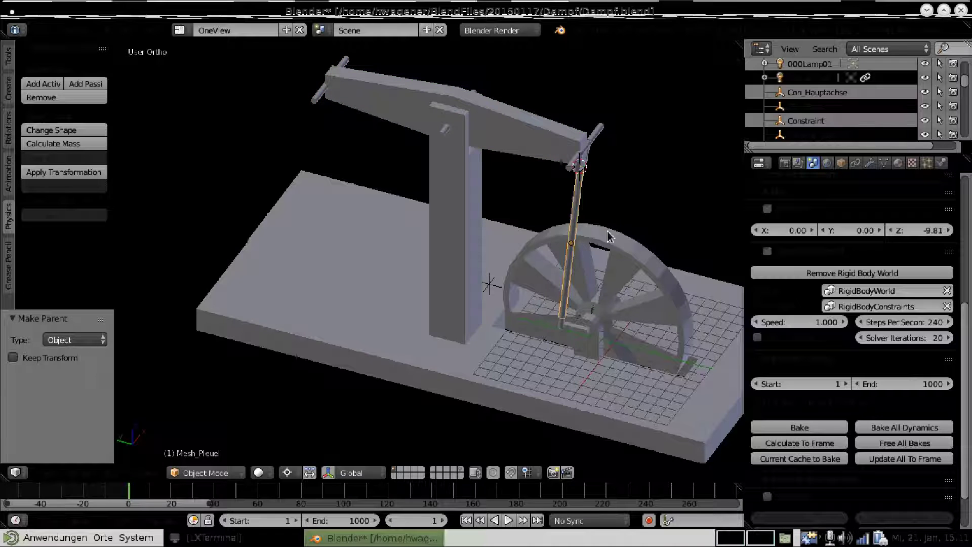
key("r")
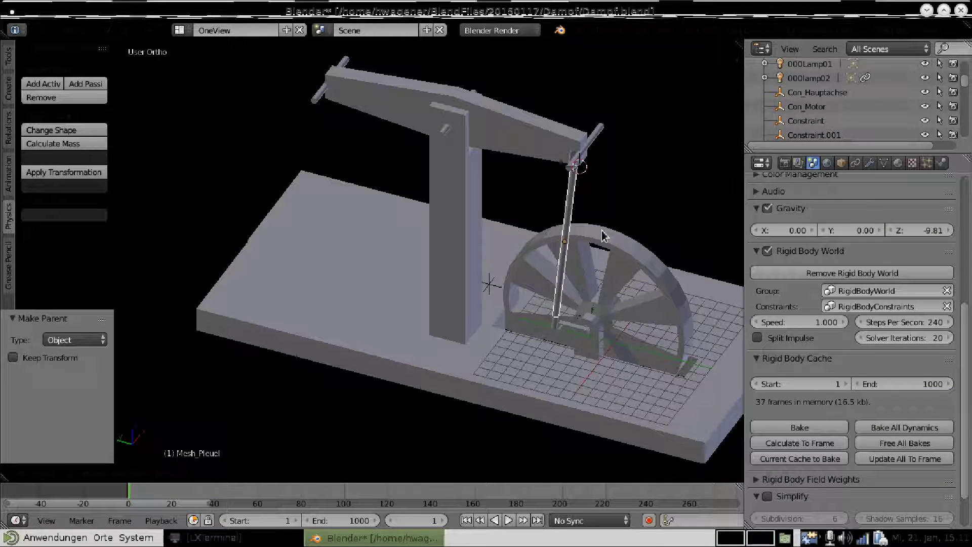
right_click(604, 236)
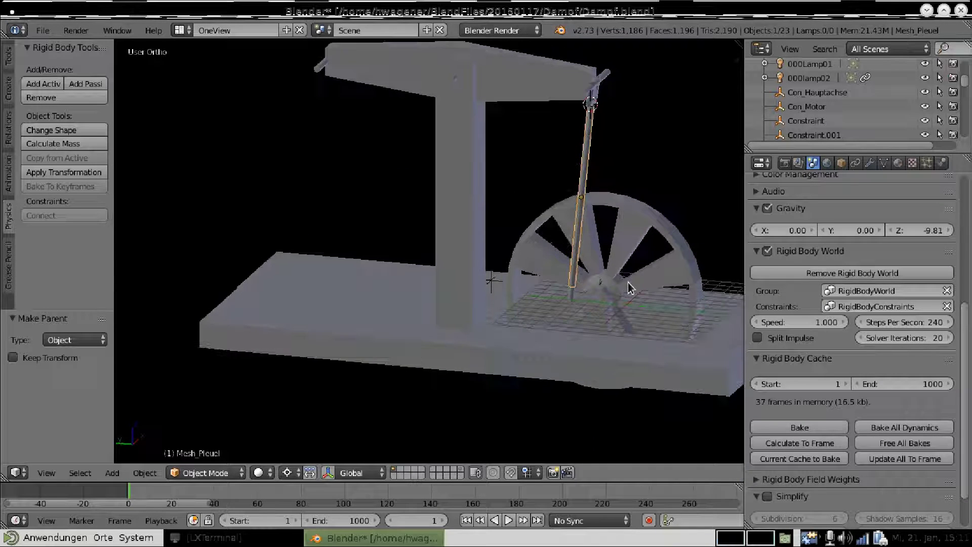
Make the connecting rod an active rigid body
scroll(626, 303, "up", 3)
middle_click_drag(626, 306, 677, 319)
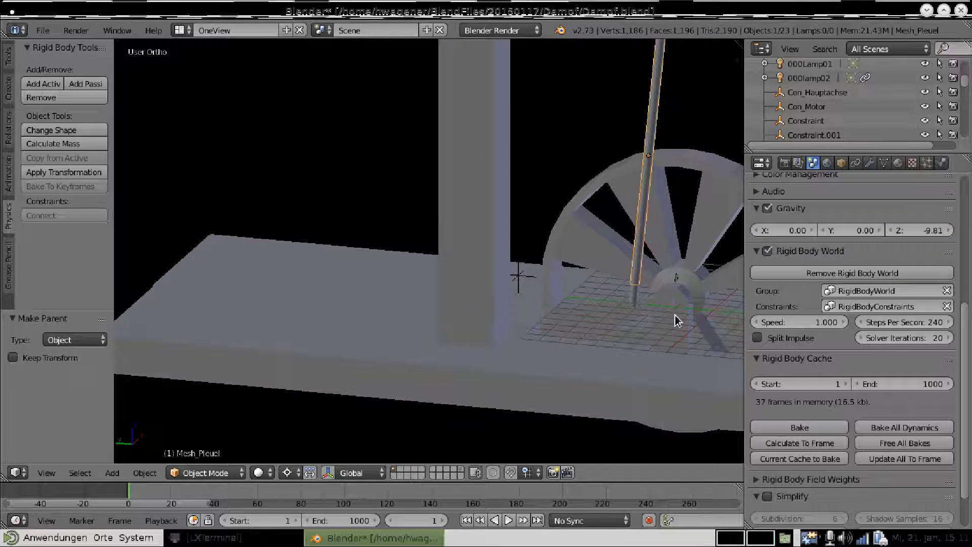
middle_click_drag(677, 319, 571, 322)
right_click(537, 307)
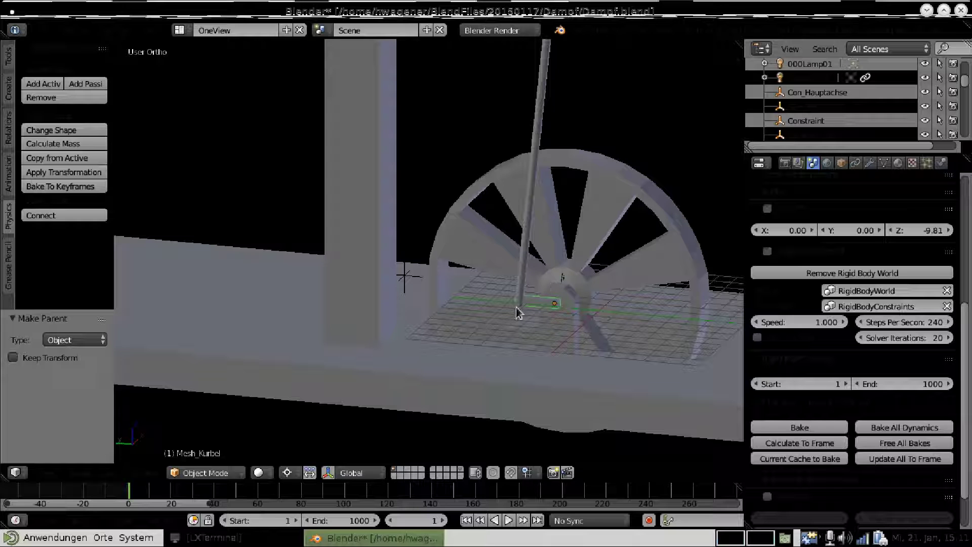
right_click(532, 213)
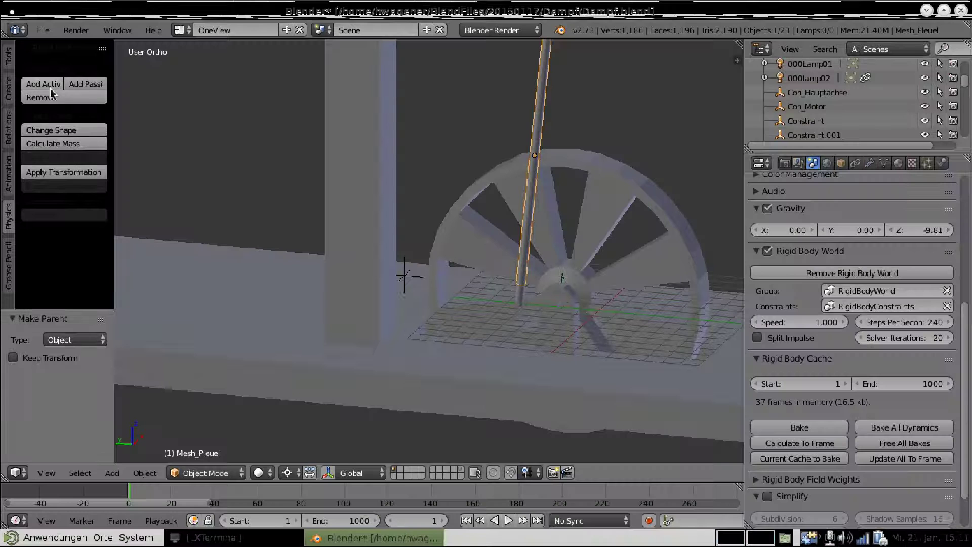
left_click(43, 84)
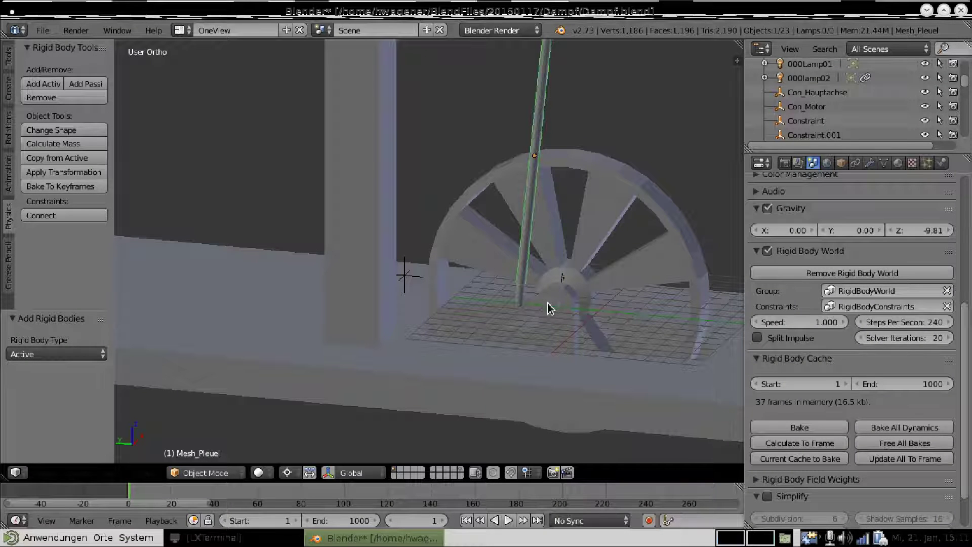
Join the crank Mesh_Kurbel and the rod with a Piston constraint
right_click(551, 307)
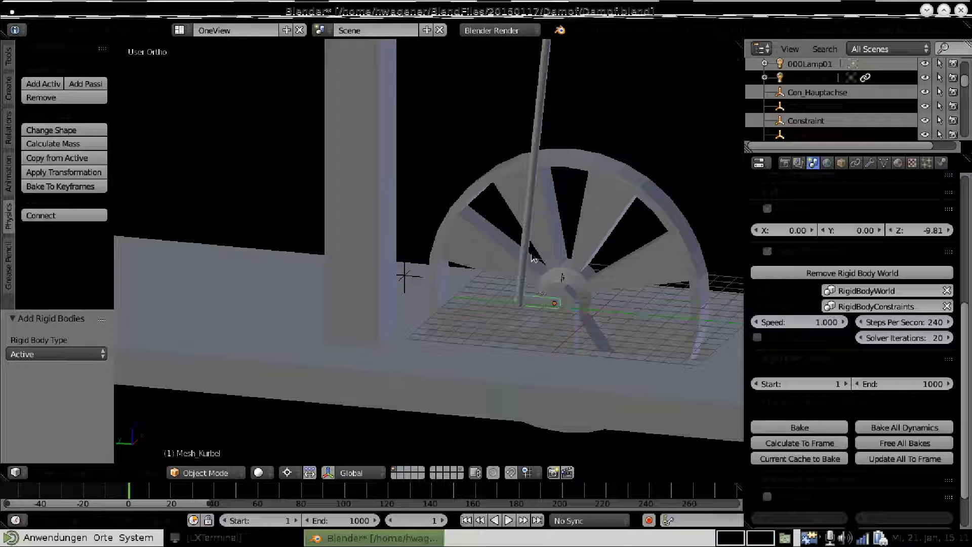
right_click(525, 229)
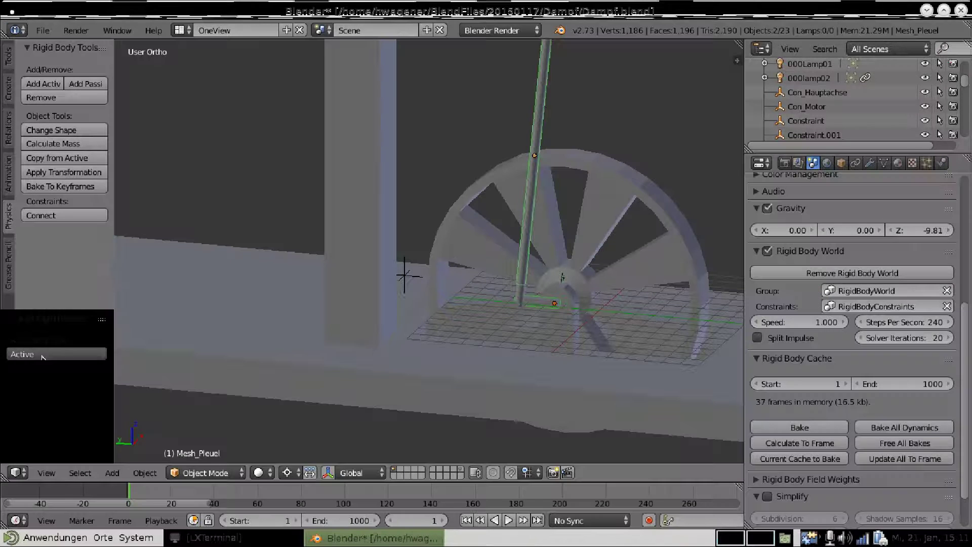
left_click(61, 215)
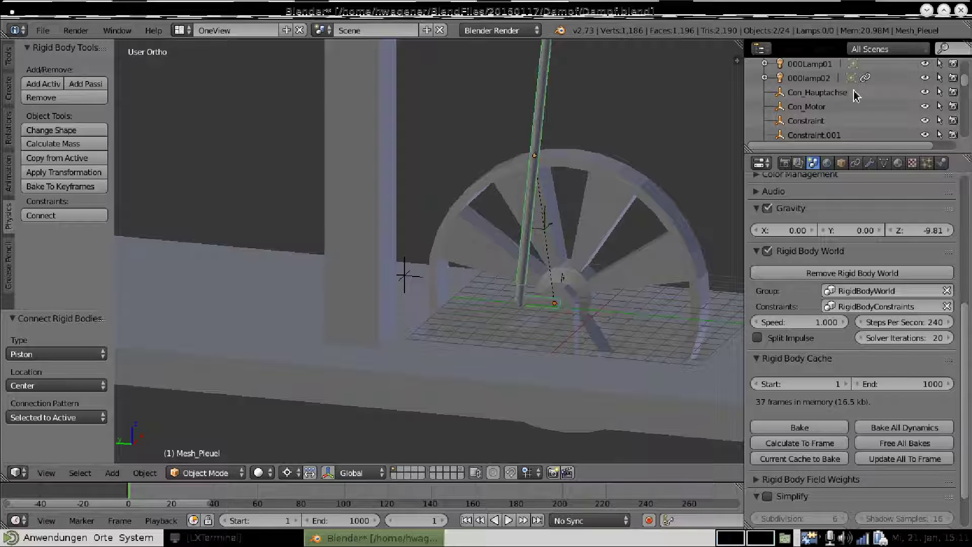
Check Constraint, Constraint.001 and Constraint.002, then show Constraint's Fixed rigid-body physics settings
left_click(820, 122)
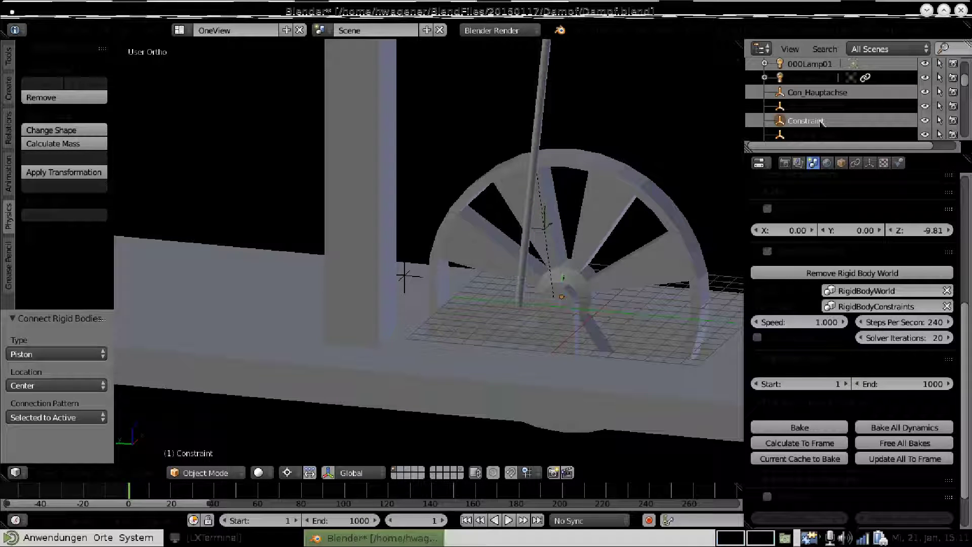
left_click(833, 136)
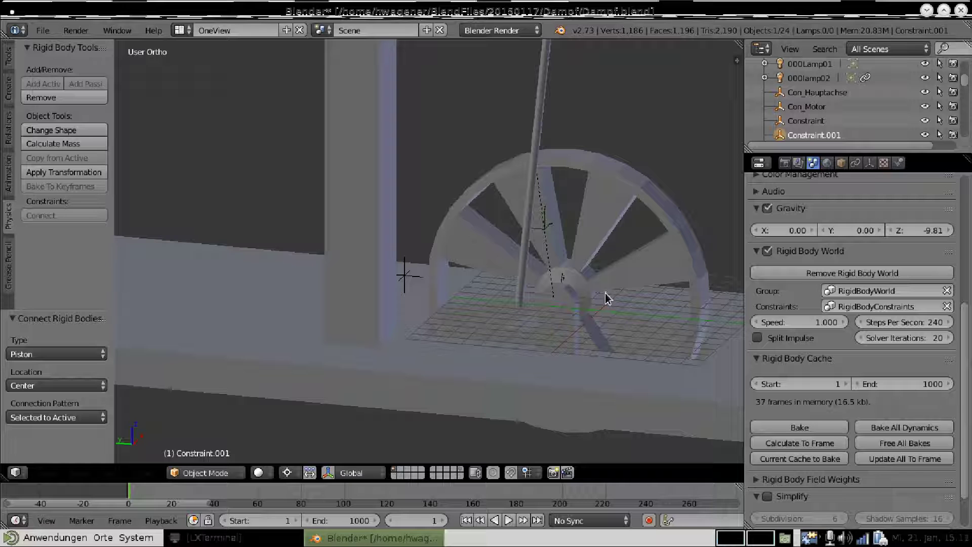
scroll(838, 101, "down", 2)
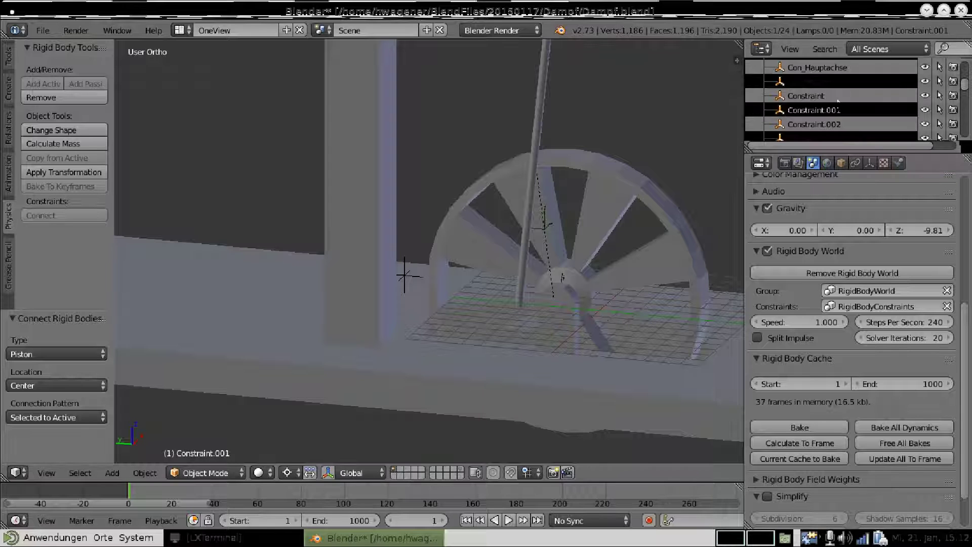
left_click(820, 124)
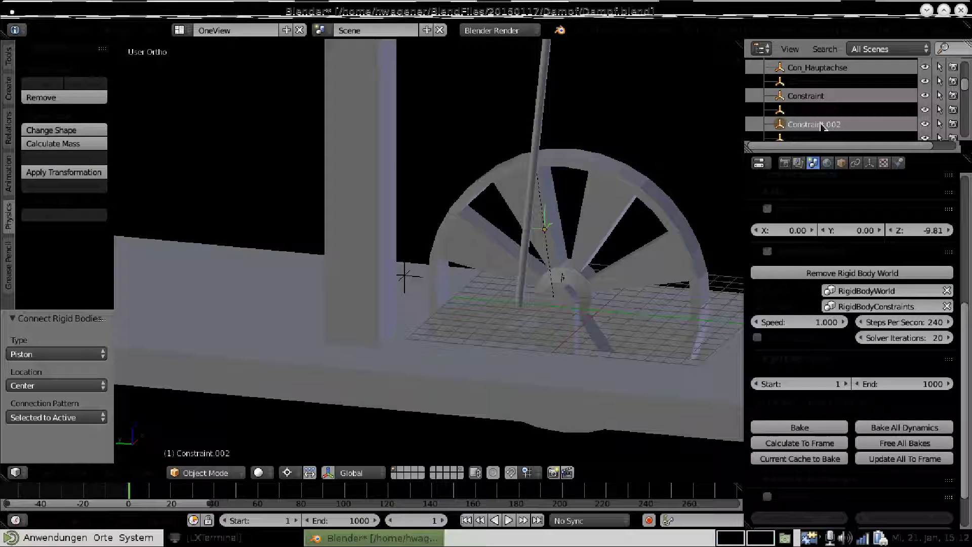
left_click(810, 96)
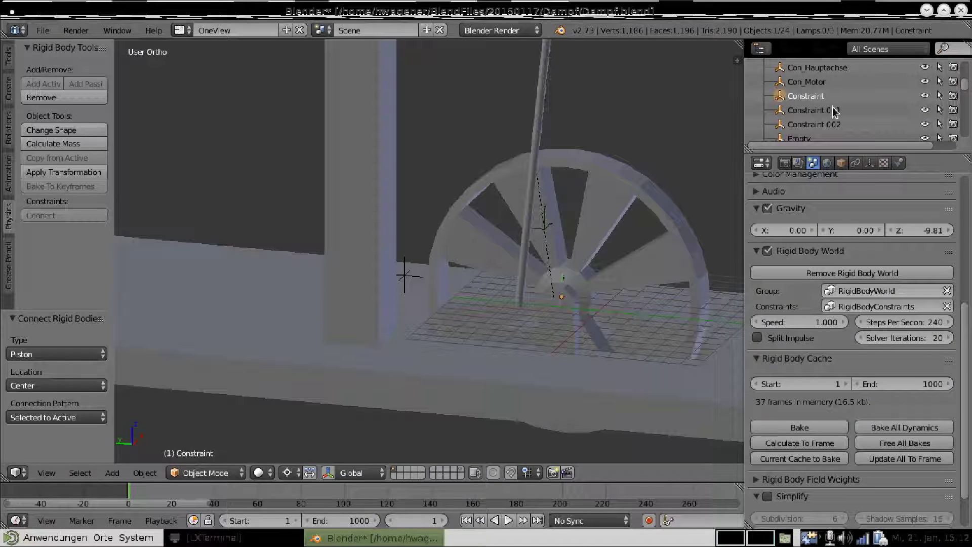
scroll(872, 373, "down", 3)
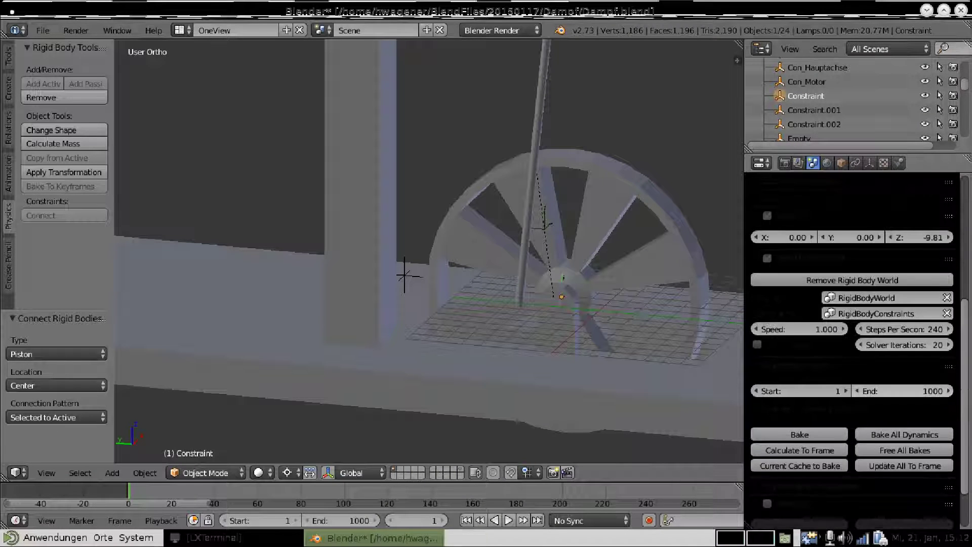
left_click(898, 162)
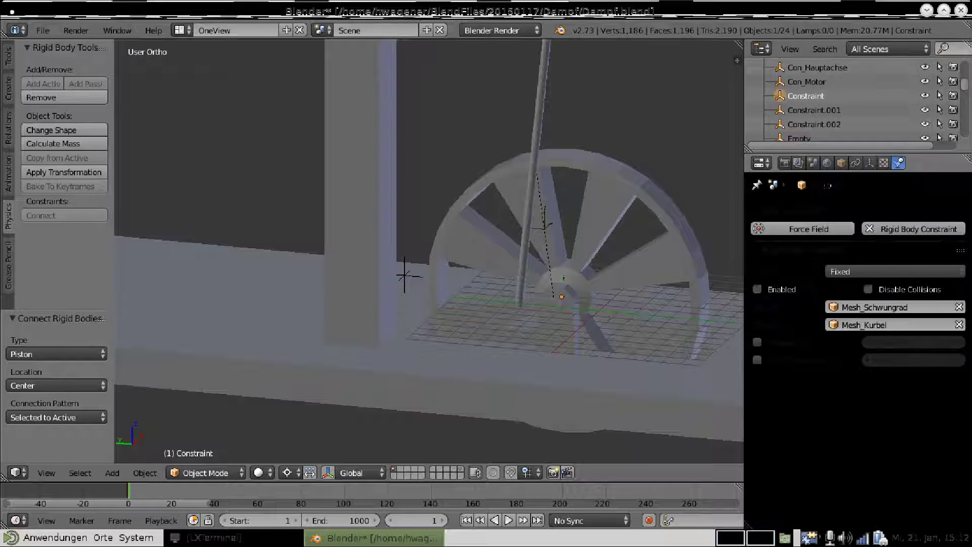
Rename the Constraint object to Con_Kurbel
left_click(841, 163)
left_click(828, 212)
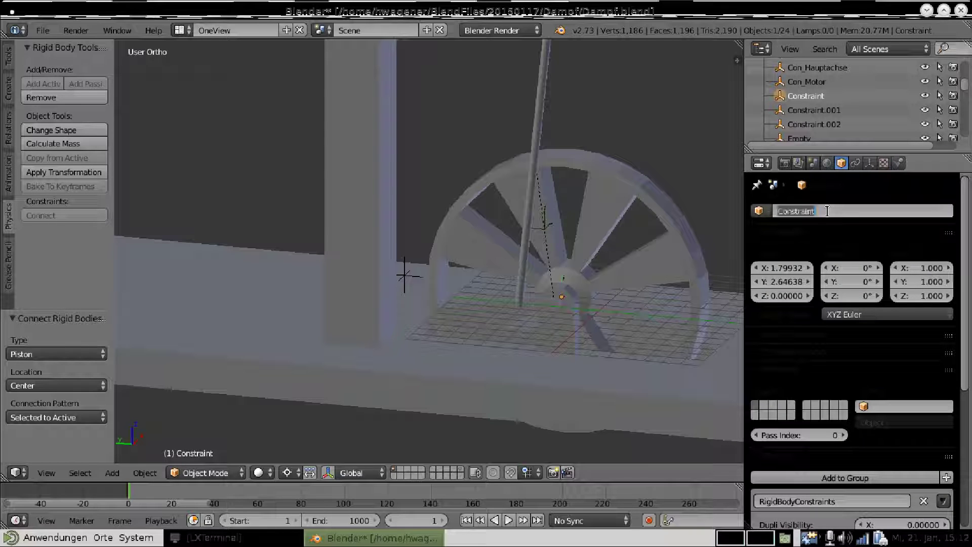
type("Con_Kurbel")
key("Return")
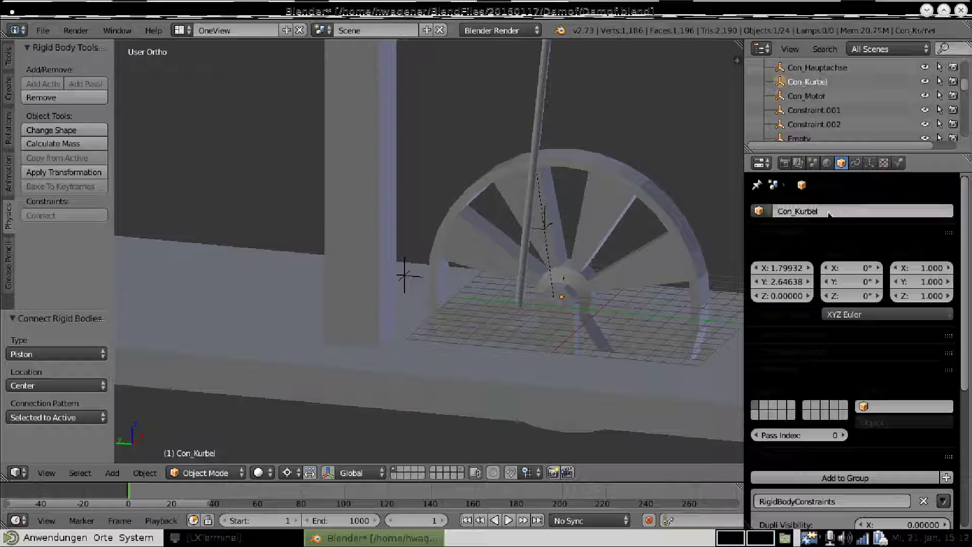
Check what Constraint.001 links, then rename it to Con_Balancier
left_click(821, 110)
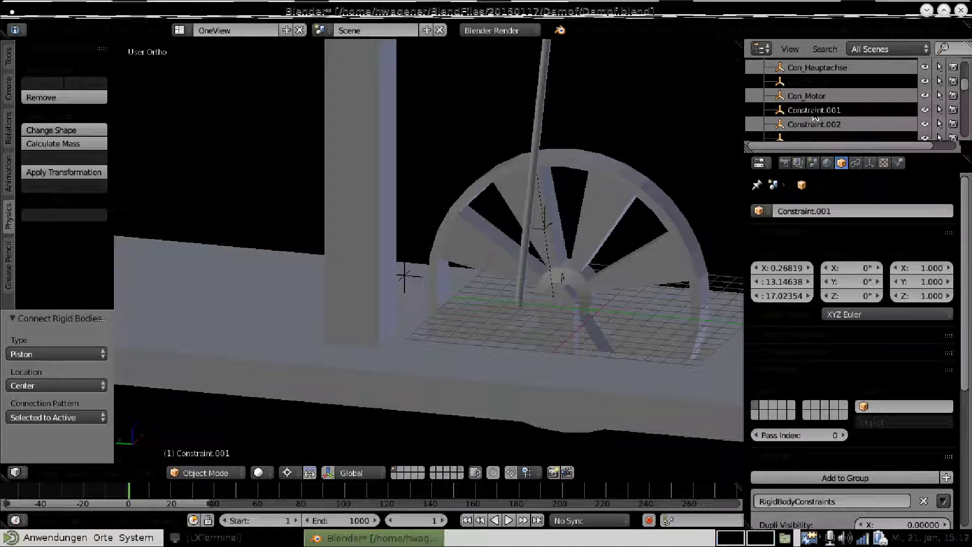
scroll(428, 251, "down", 2)
scroll(412, 269, "up", 1)
scroll(404, 276, "up", 2)
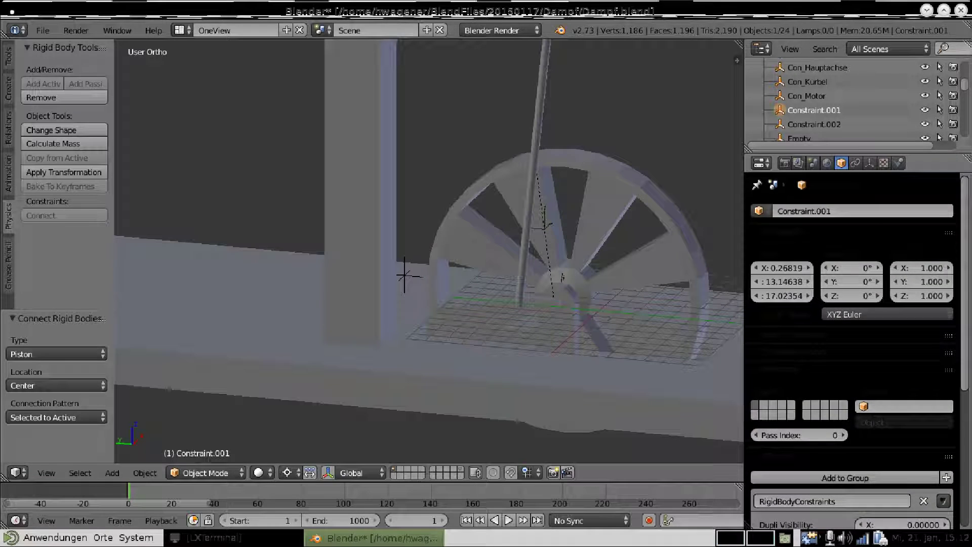
left_click(898, 162)
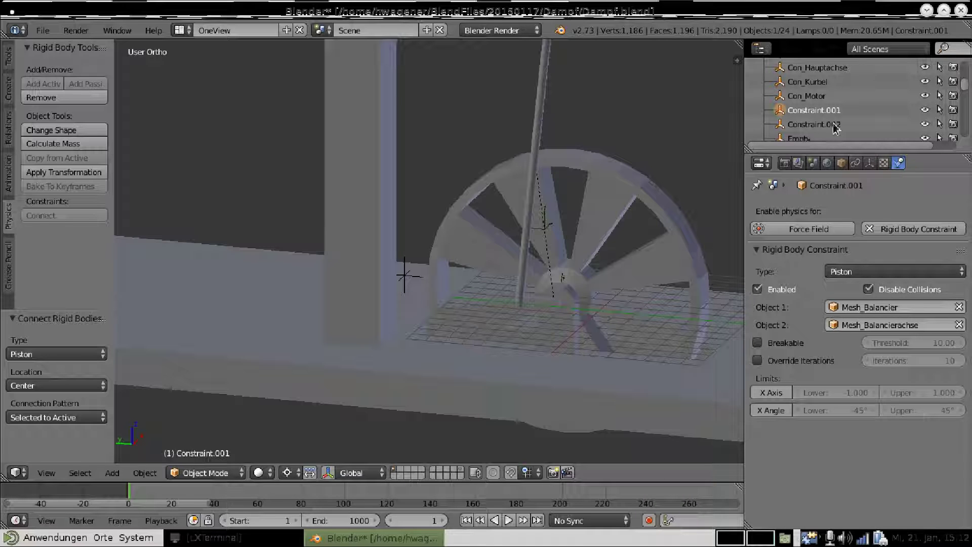
left_click(841, 163)
left_click(842, 210)
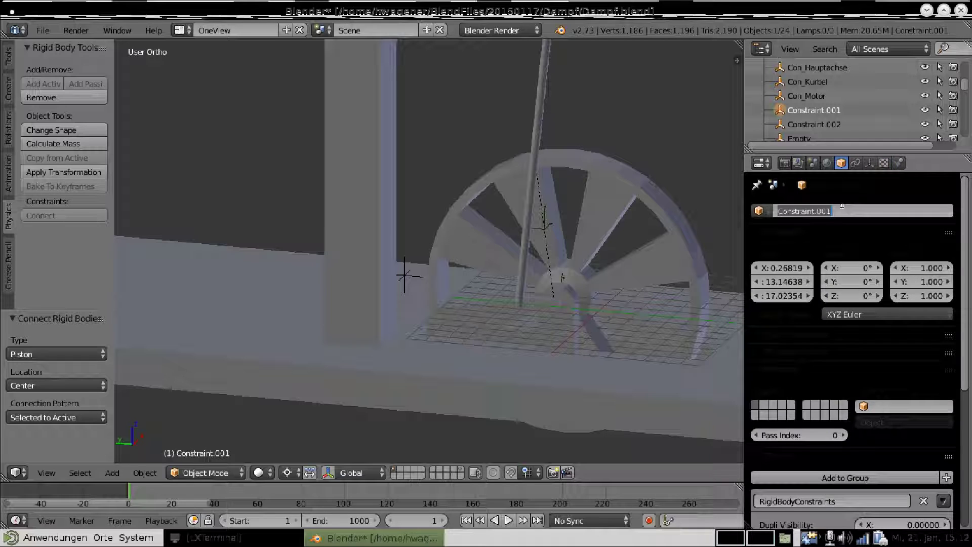
type("Balancier")
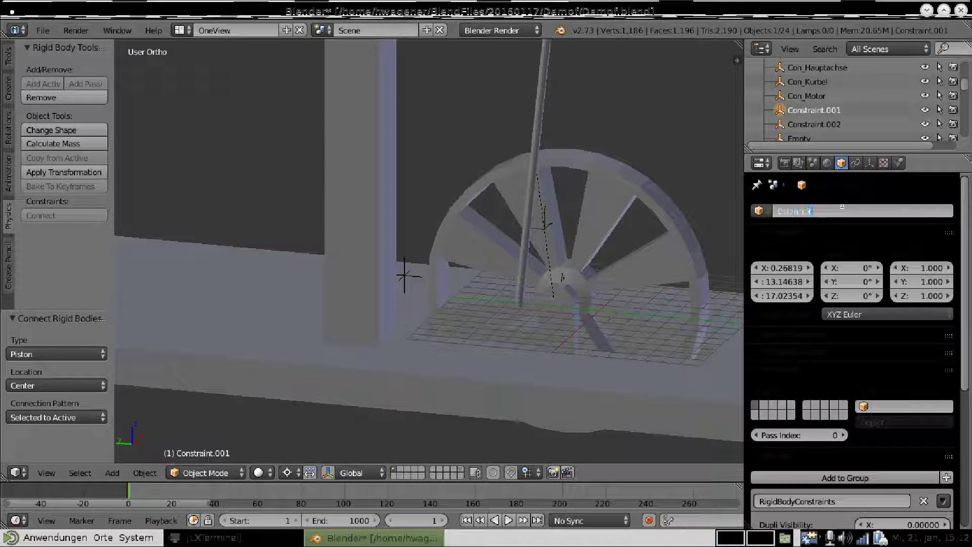
key("Return")
left_click(844, 209)
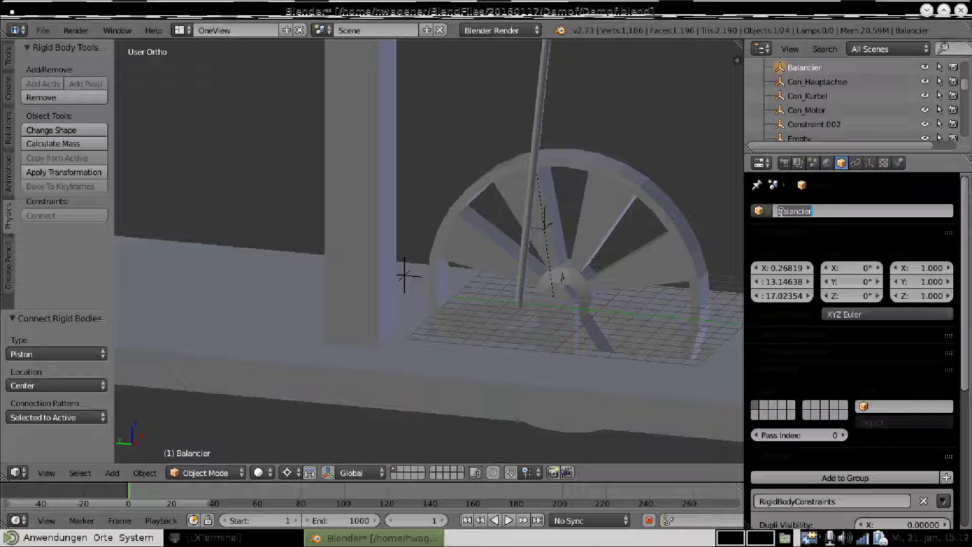
type("Balancier")
type("Con_")
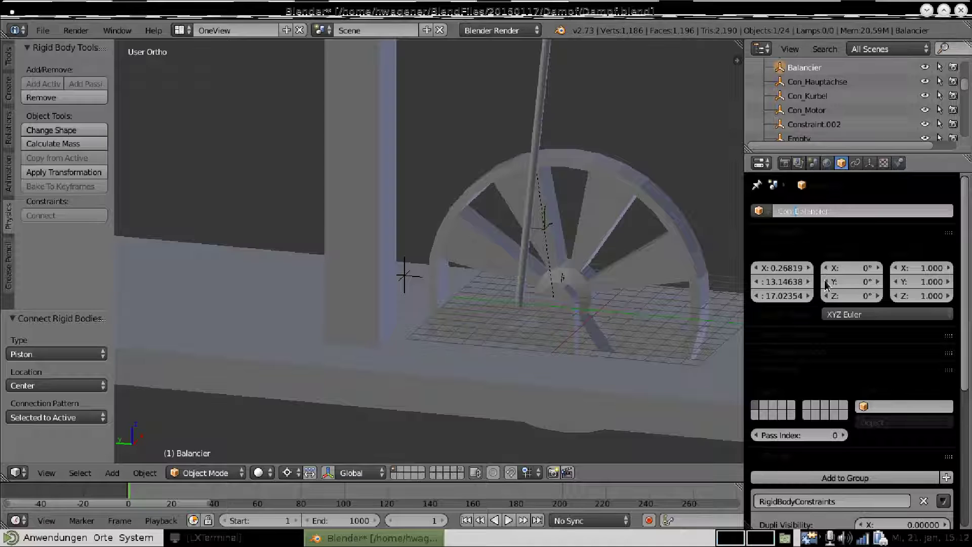
key("Return")
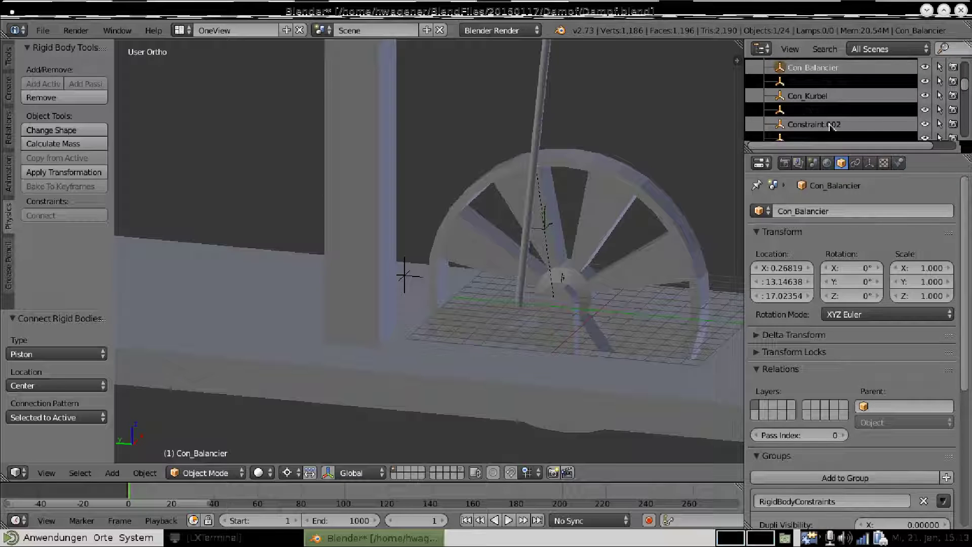
Rename Constraint.002 to Con_PleuelUnten
left_click(831, 127)
left_click(840, 208)
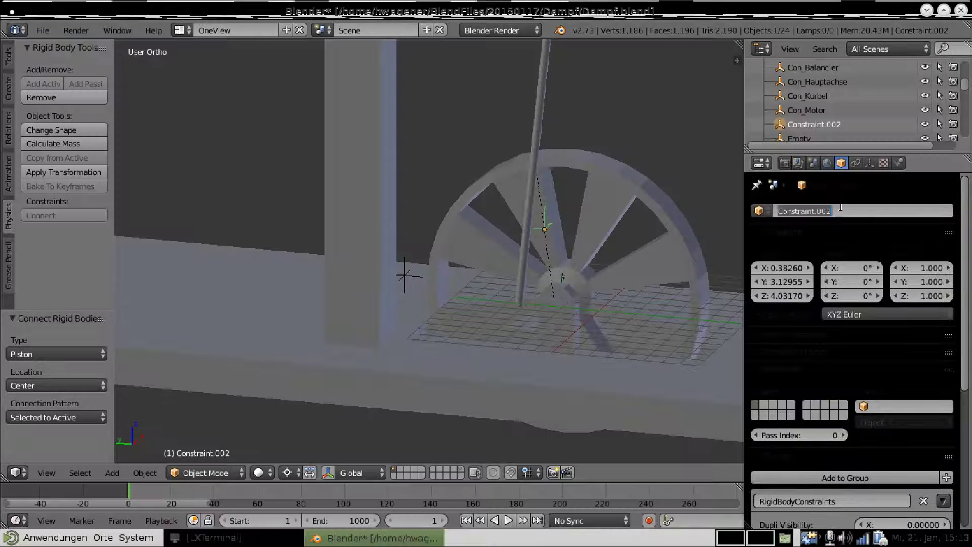
key("BackSpace")
type("n_R")
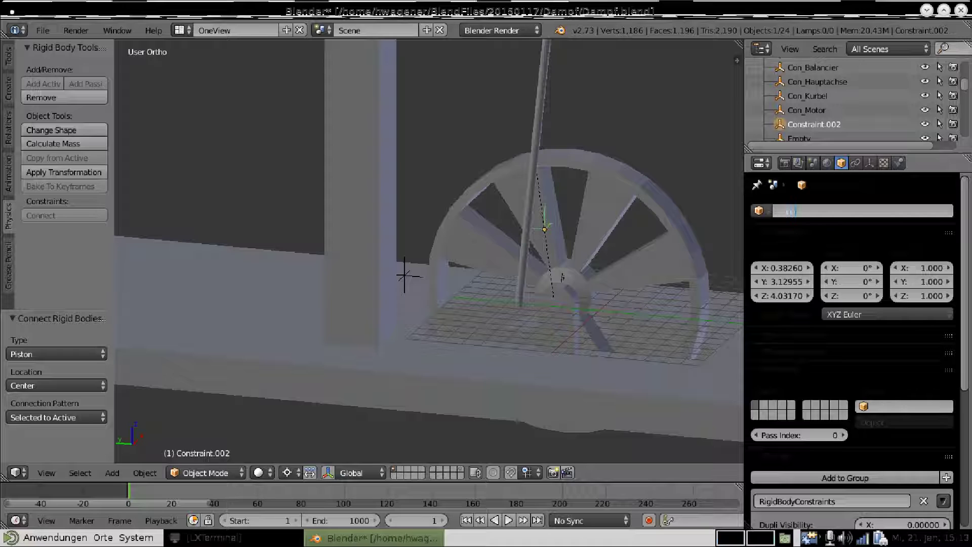
type("leuelUnten")
key("Return")
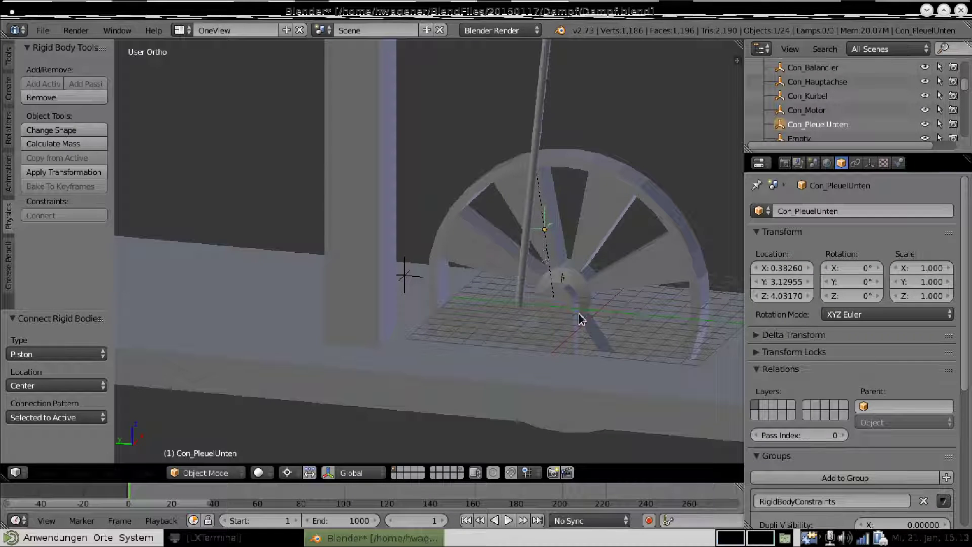
Zoom into a Left Ortho view of the rod's lower end and select the crank pin Mesh_Kurbelpin
key("KP_3")
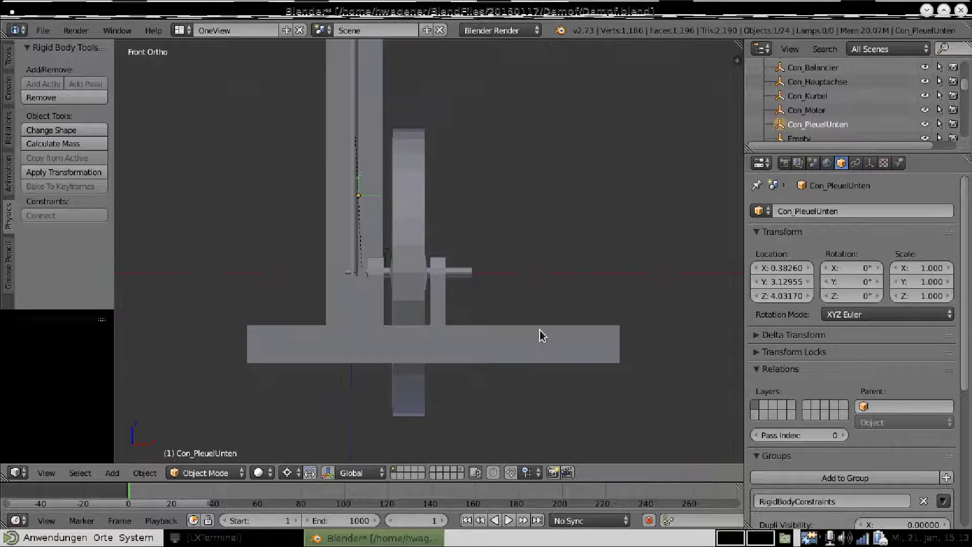
key("ctrl+KP_3")
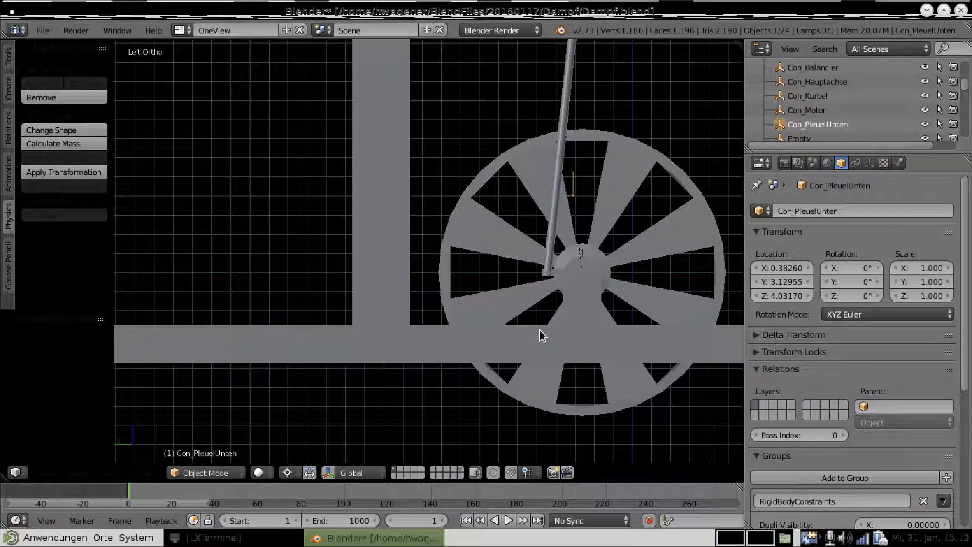
scroll(640, 223, "up", 1)
scroll(640, 223, "up", 2)
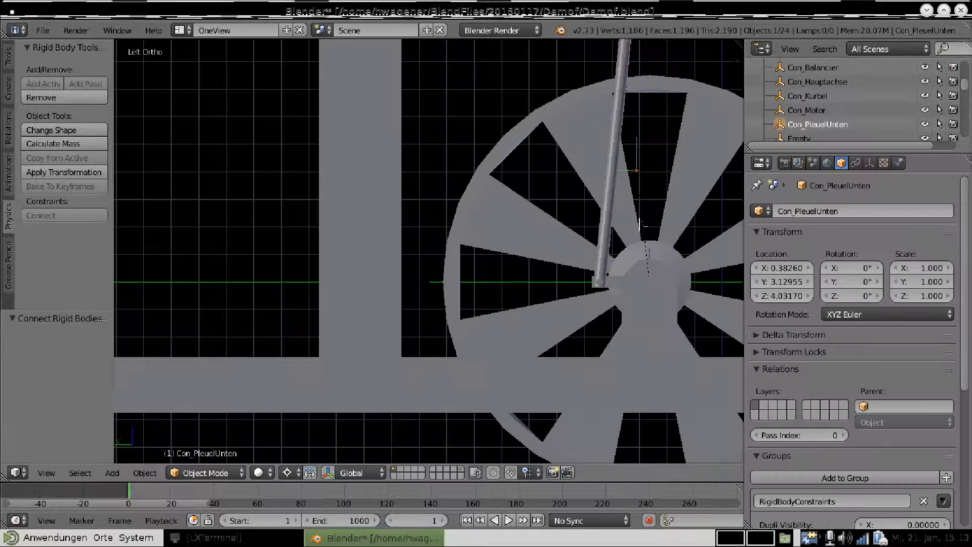
right_click(599, 287)
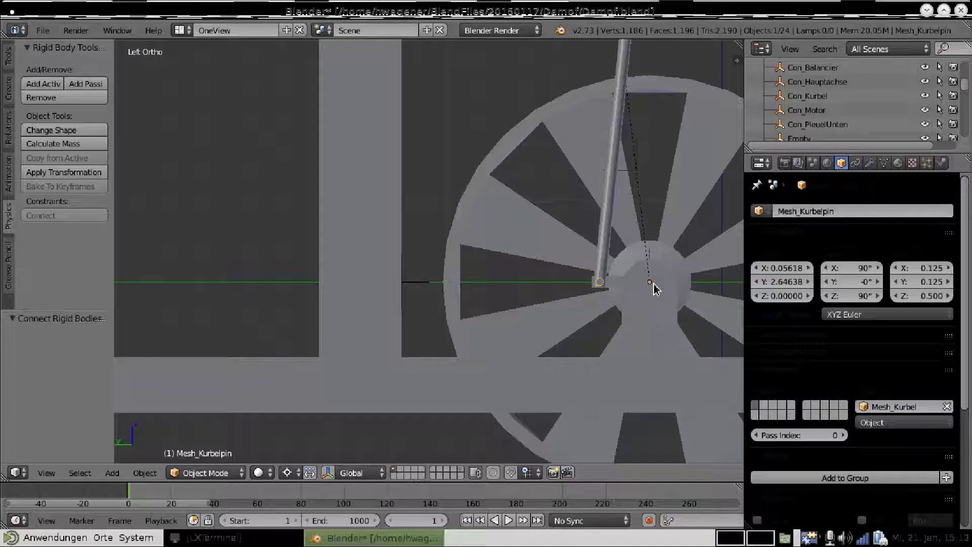
Snap Con_PleuelUnten onto the crank pin via the 3D cursor, then move it 1.8 along Y
left_click(142, 473)
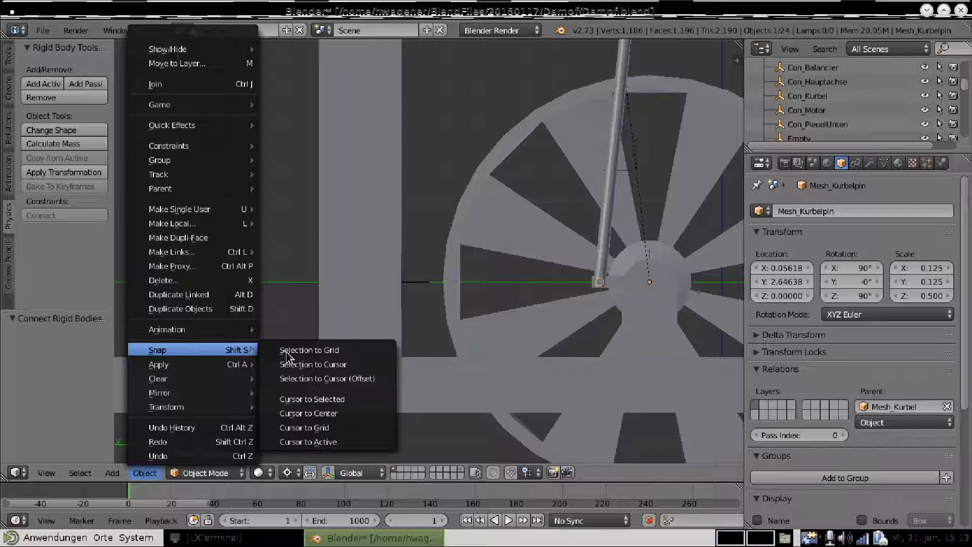
left_click(330, 399)
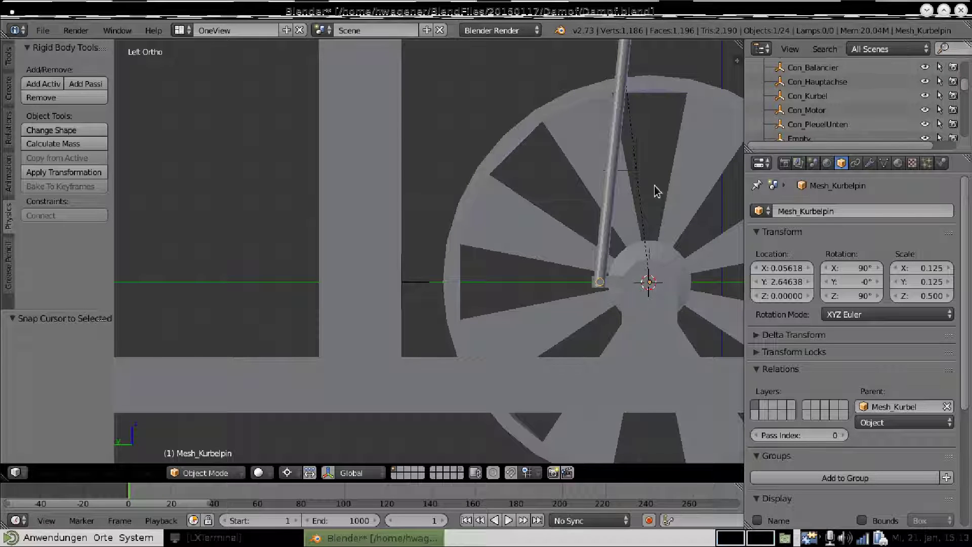
right_click(634, 173)
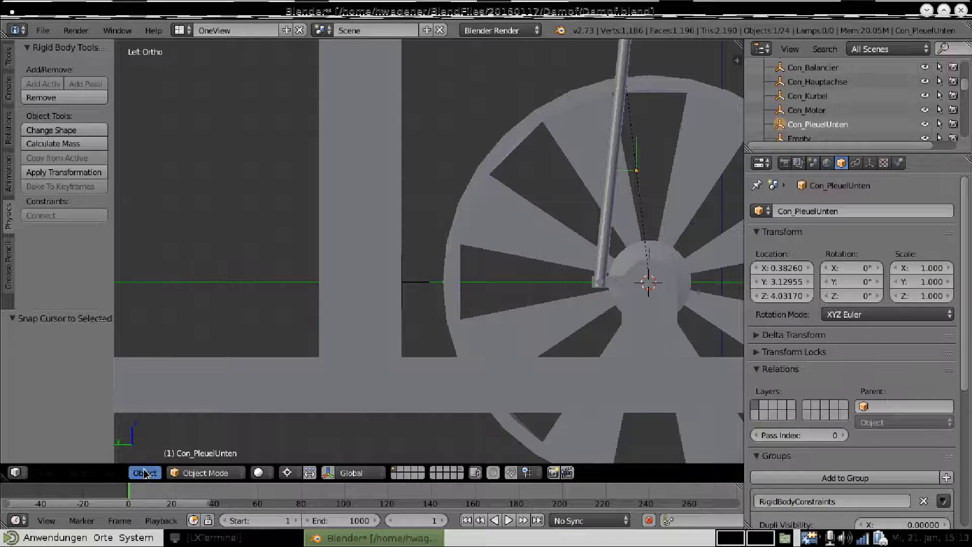
left_click(144, 473)
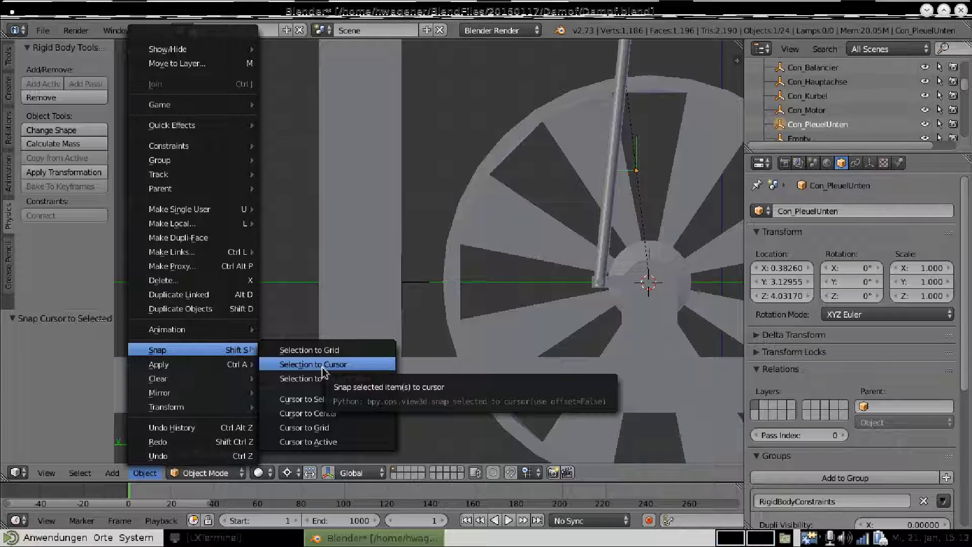
left_click(323, 369)
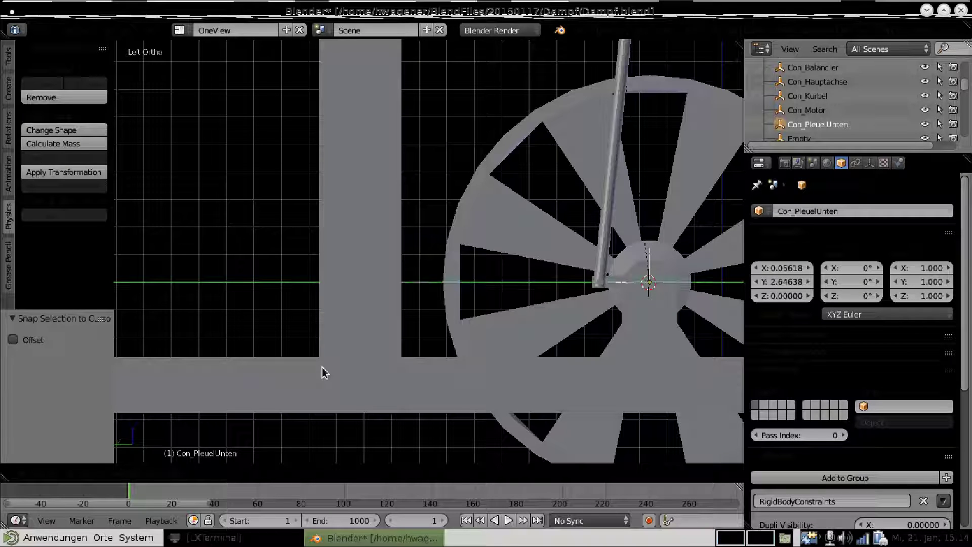
type("gy1.8")
key("Return")
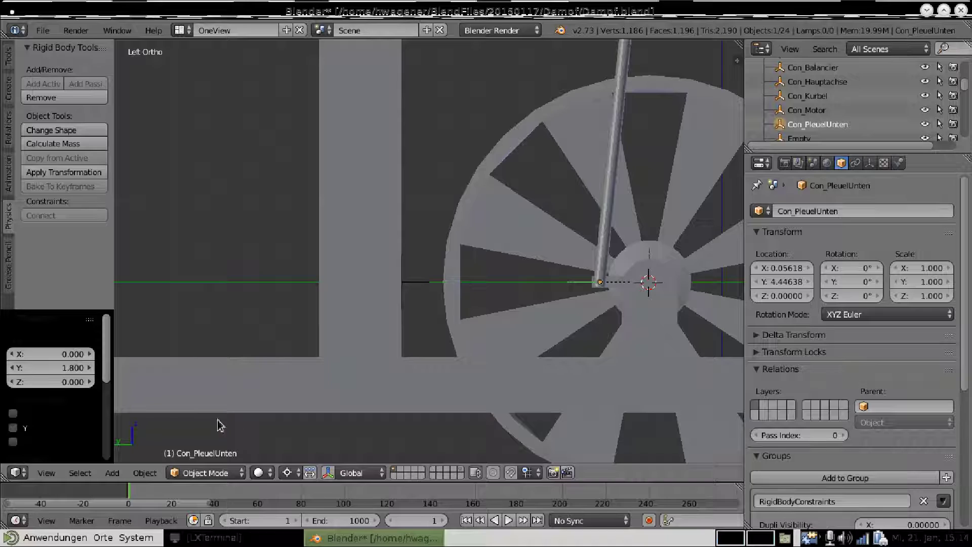
Orbit to an oblique User Ortho view and zoom out over the whole engine
mouse_move(536, 339)
middle_mouse_down()
mouse_move(503, 364)
mouse_move(446, 375)
mouse_move(462, 340)
mouse_move(506, 336)
mouse_move(519, 357)
mouse_move(505, 358)
mouse_move(494, 326)
mouse_move(513, 383)
middle_mouse_up()
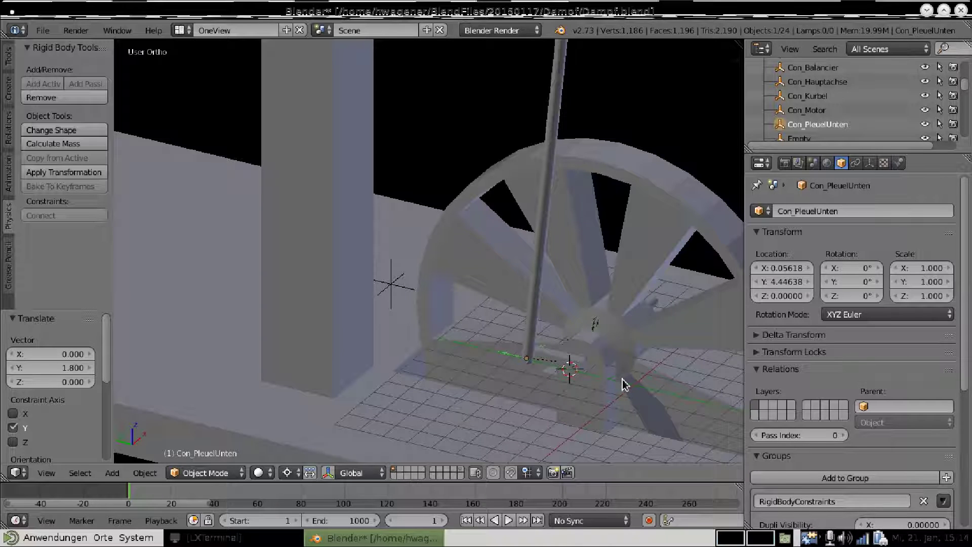
scroll(610, 389, "down", 1)
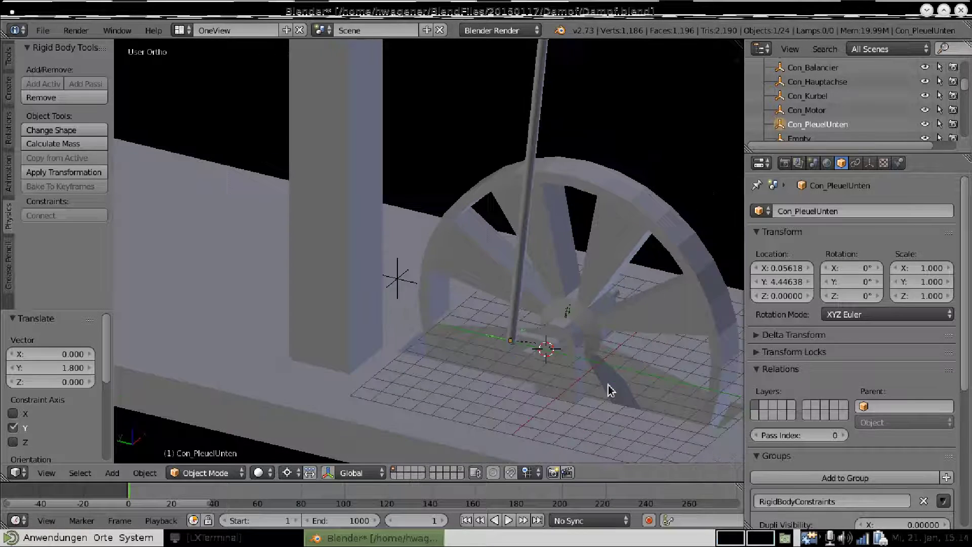
scroll(597, 364, "down", 1)
scroll(593, 362, "down", 1)
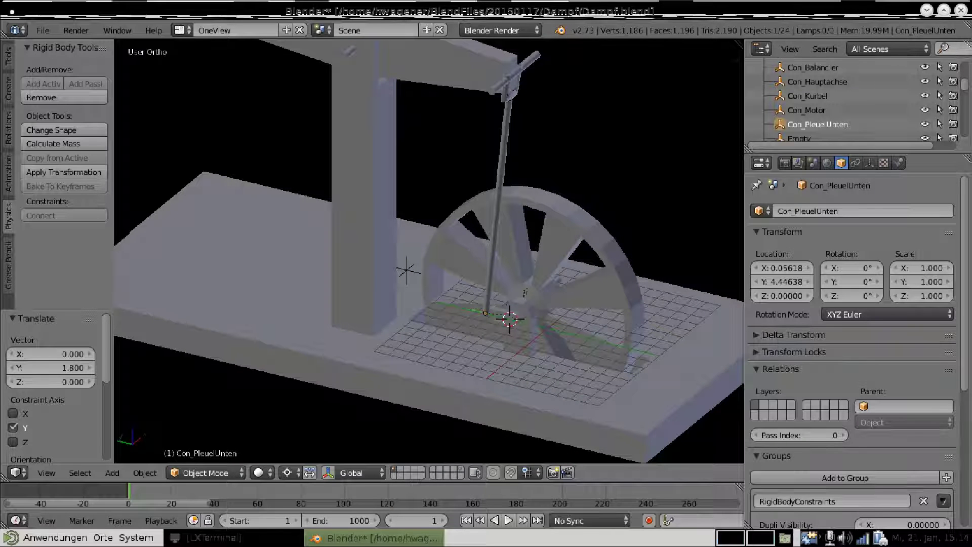
Link the connecting rod Mesh_Pleuel to the beam Mesh_Balancier with a Piston constraint
right_click(506, 136)
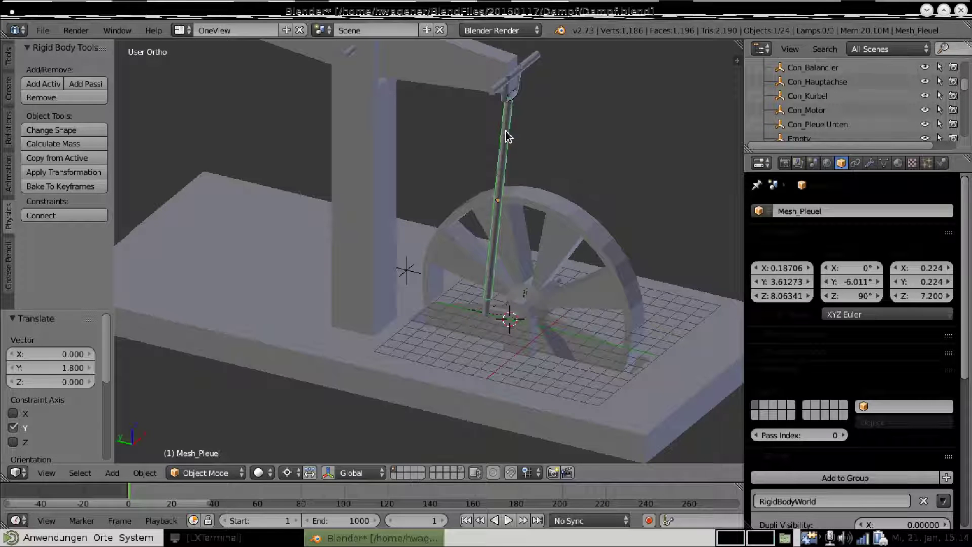
right_click(479, 74, "shift")
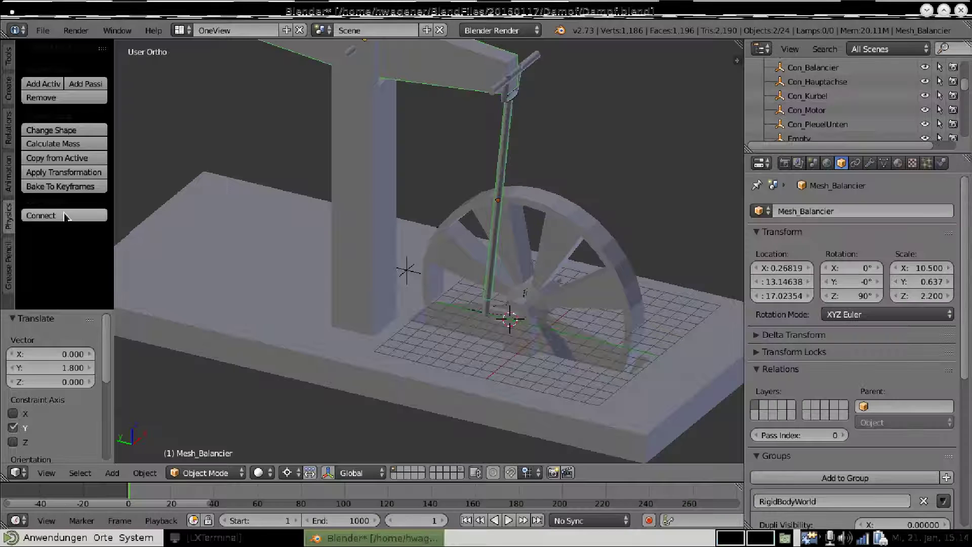
left_click(64, 217)
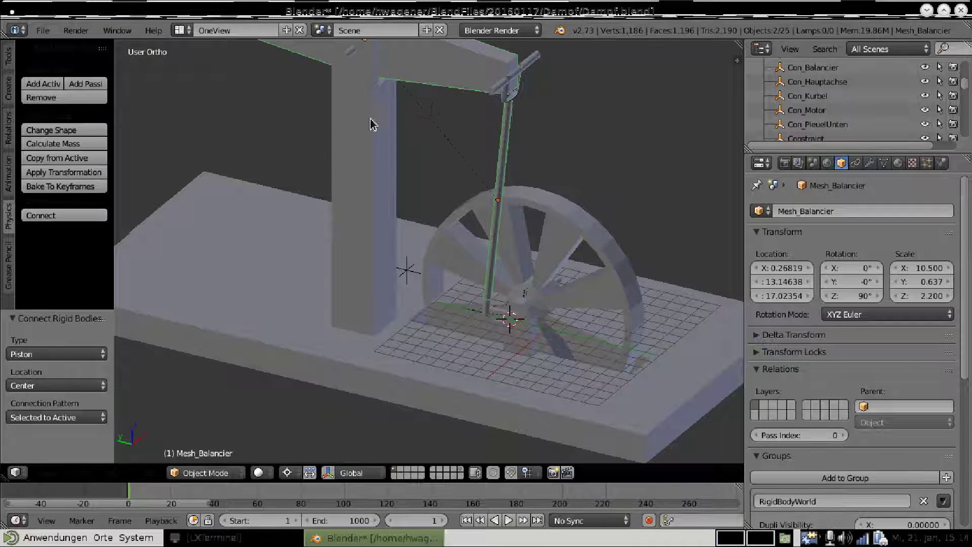
Rename the new constraint to Con_PleuelOben and switch to the left side view
right_click(430, 119)
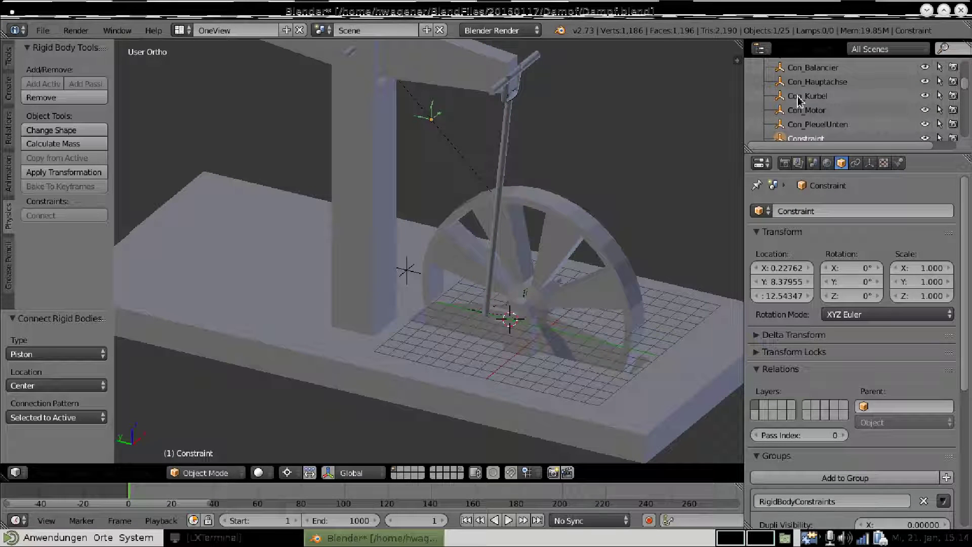
scroll(856, 130, "down", 2)
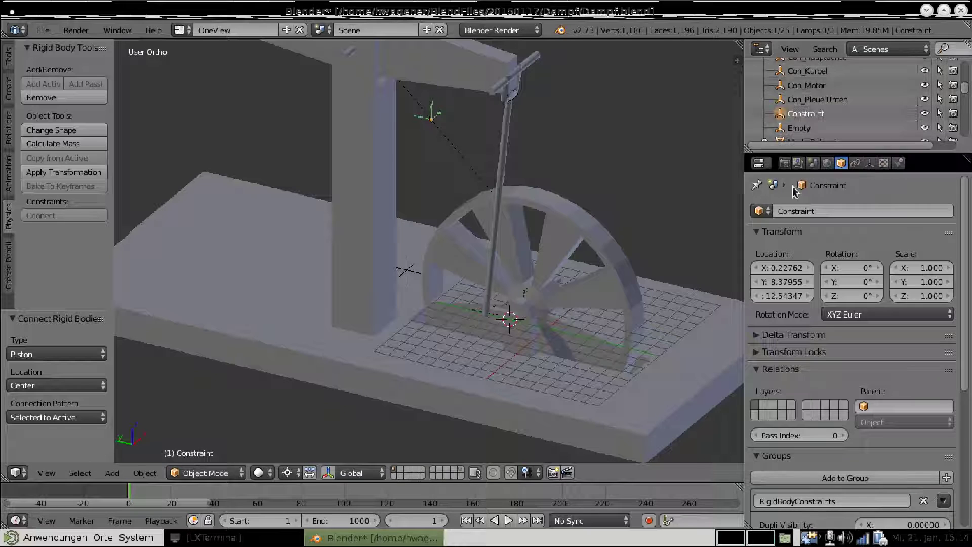
left_click(830, 210)
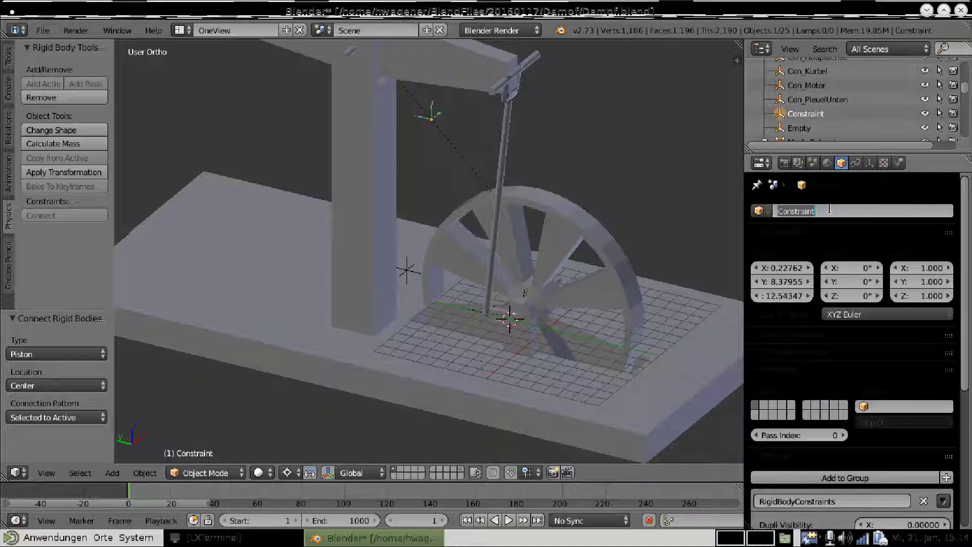
type("Con")
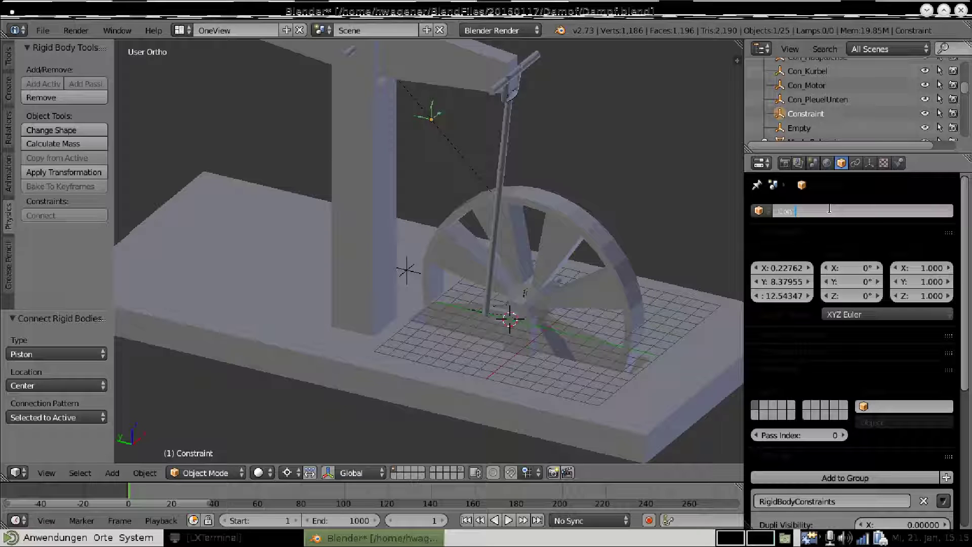
type("_PleuelOben")
key("Return")
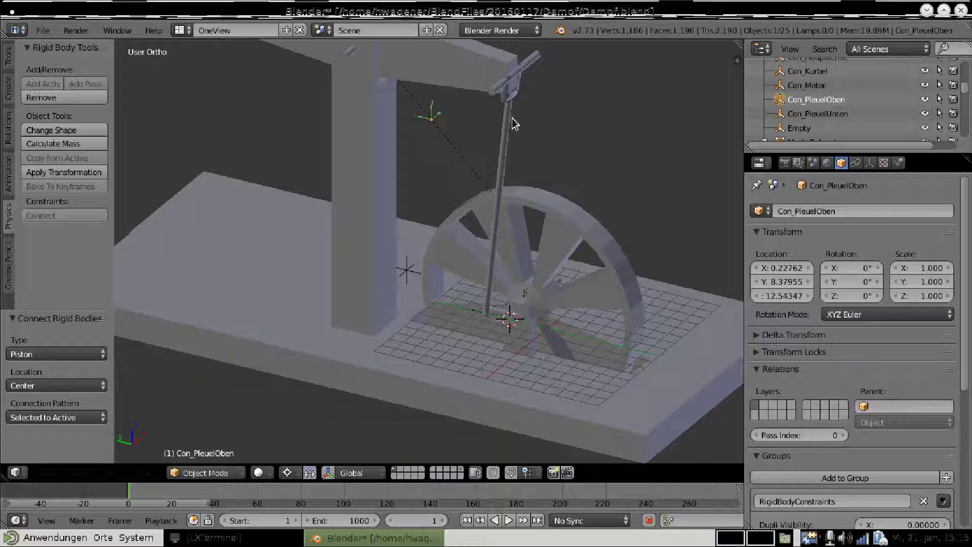
key("ctrl+KP_3")
Pan up to the top beam and put the 3D cursor on the rod's upper joint piece
key("ctrl+KP_8")
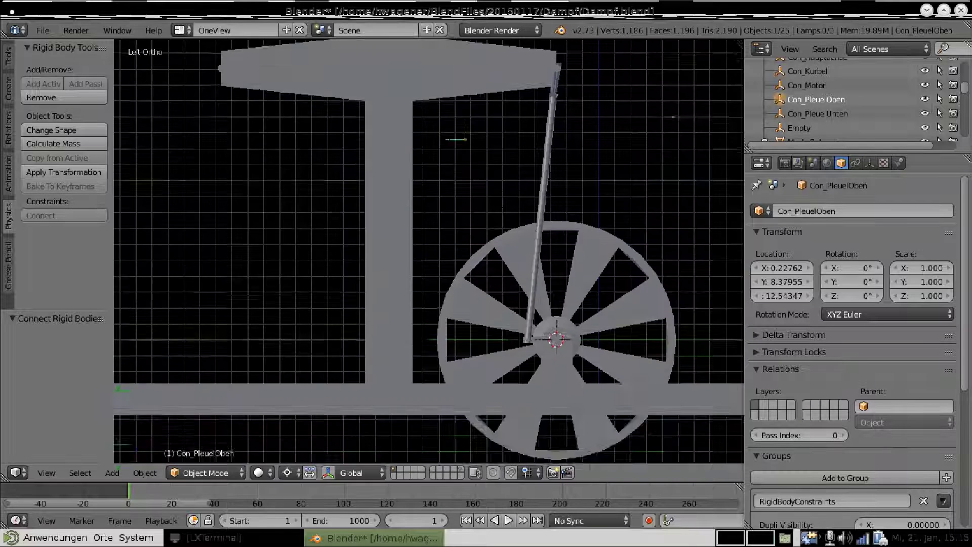
key("ctrl+KP_8")
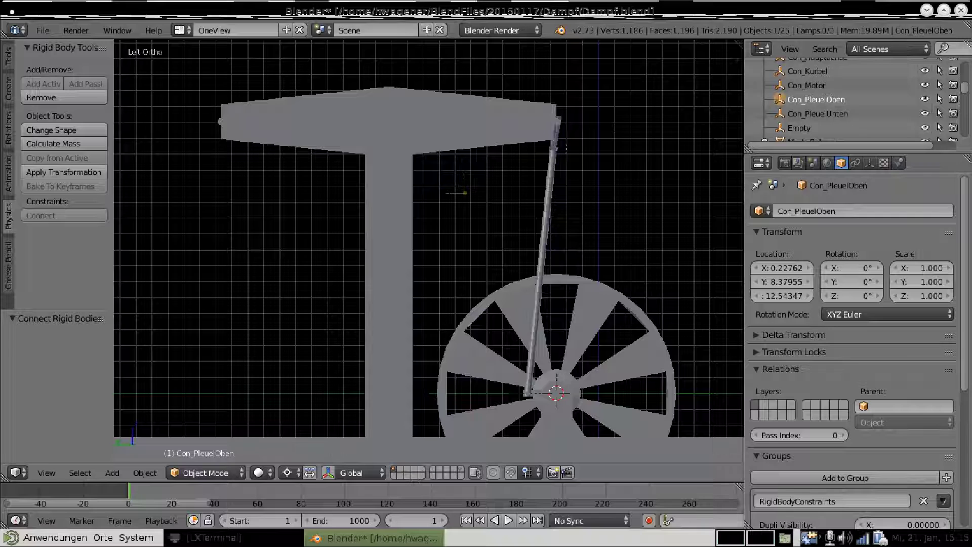
right_click(558, 124)
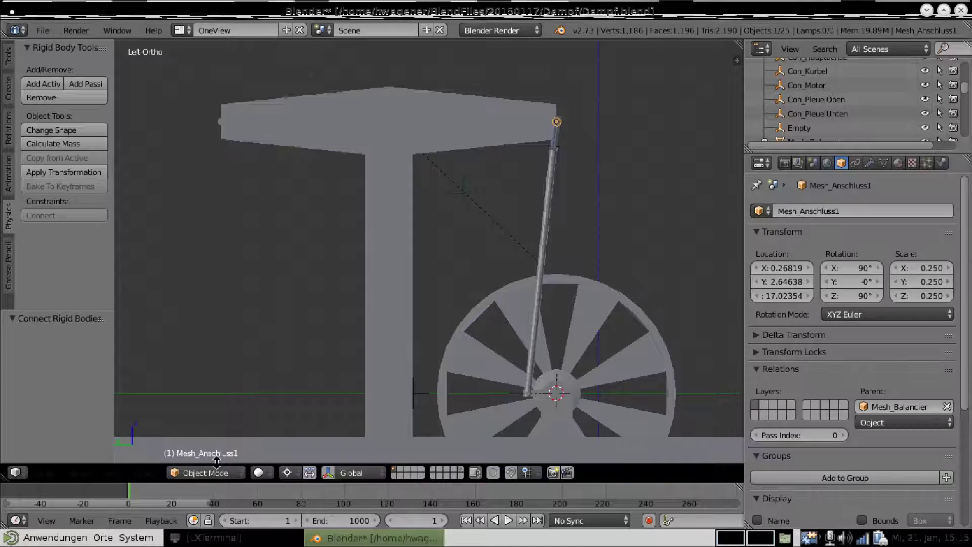
left_click(145, 472)
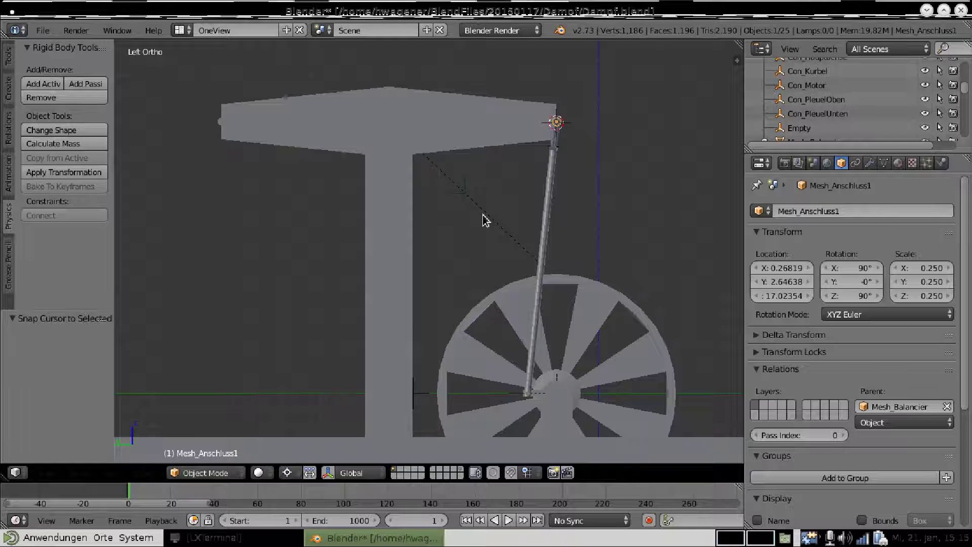
Snap Con_PleuelOben to the cursor (X 0.26819, Y 2.64638, Z 17.02354) and orbit to an angled view
right_click(464, 194)
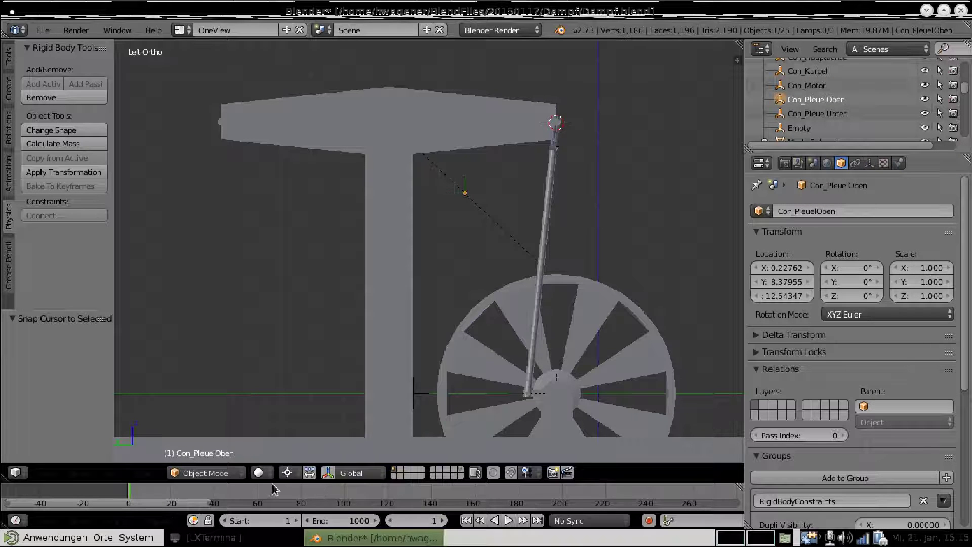
left_click(229, 474)
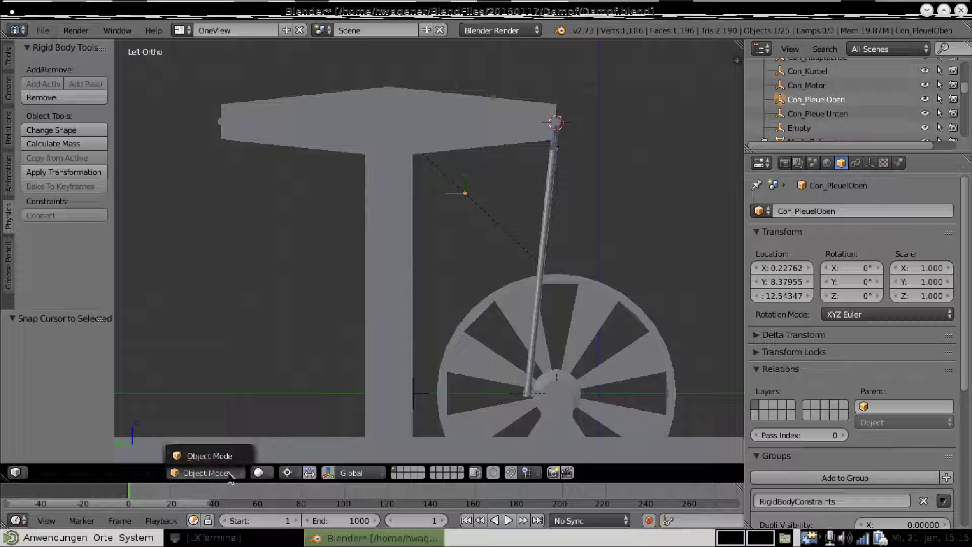
left_click(144, 472)
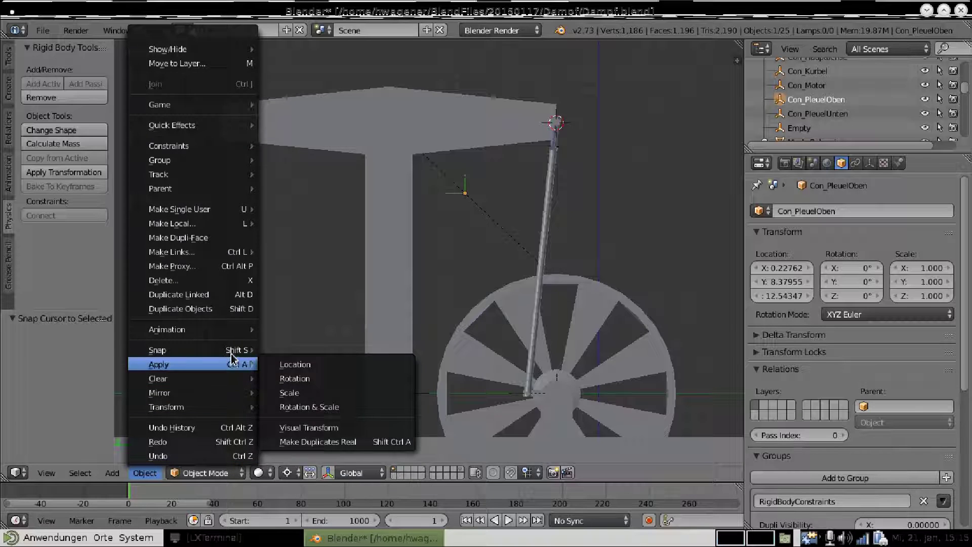
mouse_move(157, 350)
left_click(334, 371)
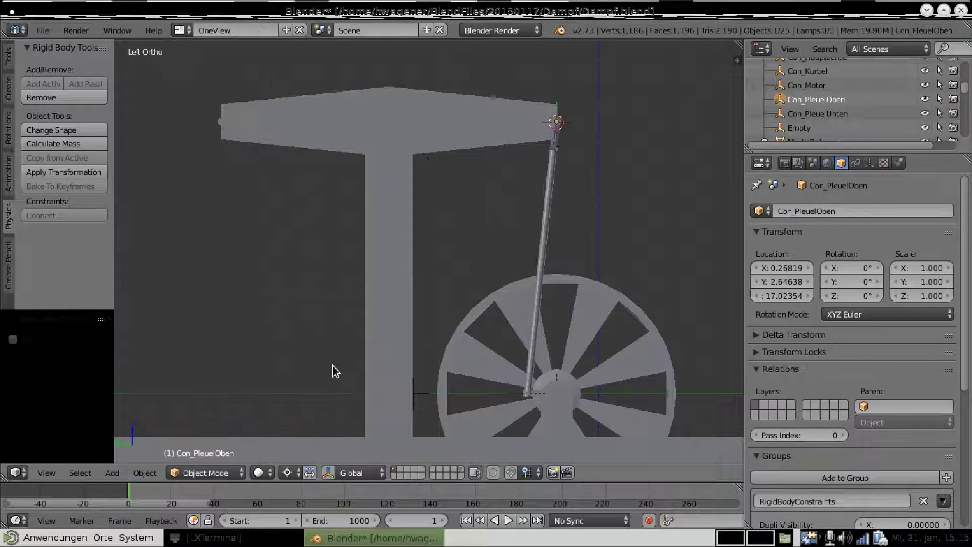
scroll(641, 227, "down", 4)
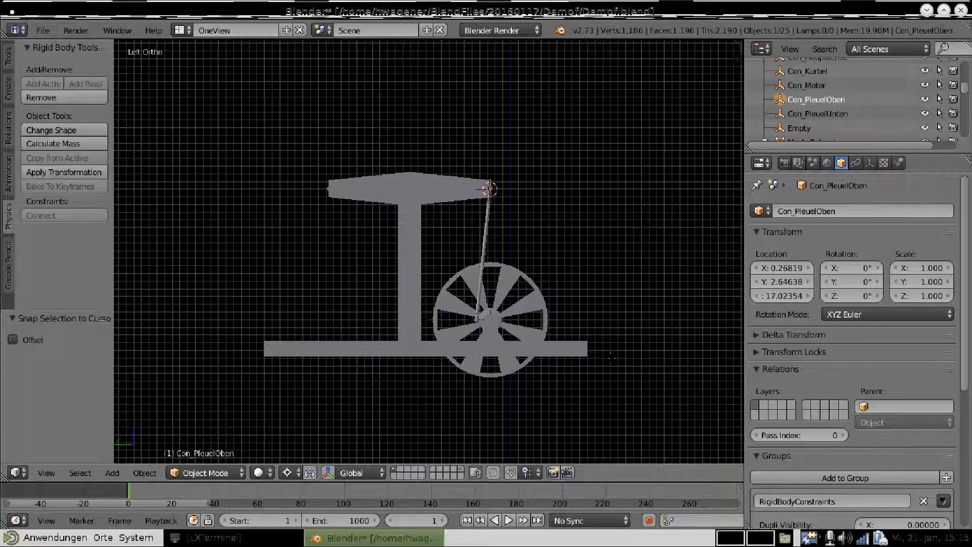
middle_click_drag(611, 358, 417, 314)
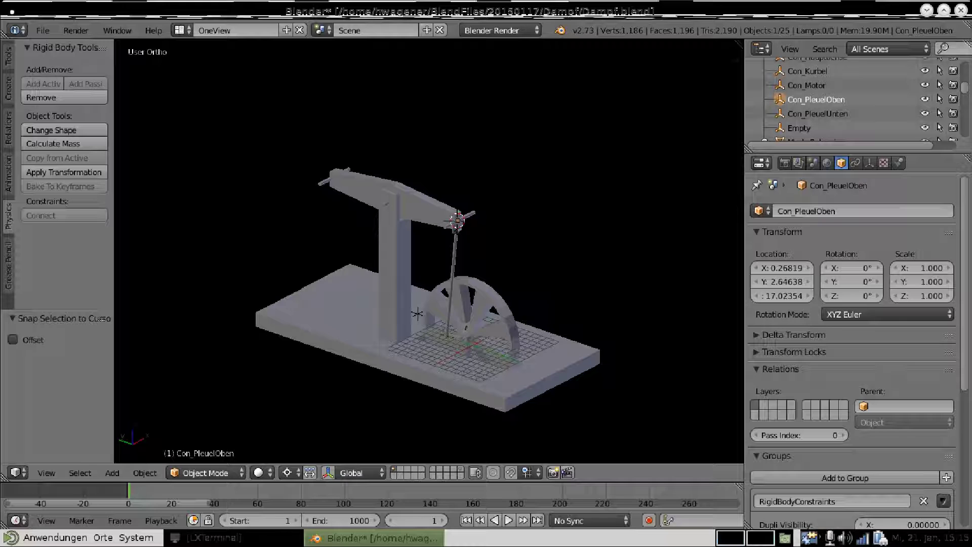
Play the rigid-body animation to watch the flywheel turn and the rod rock the beam
key("alt+a")
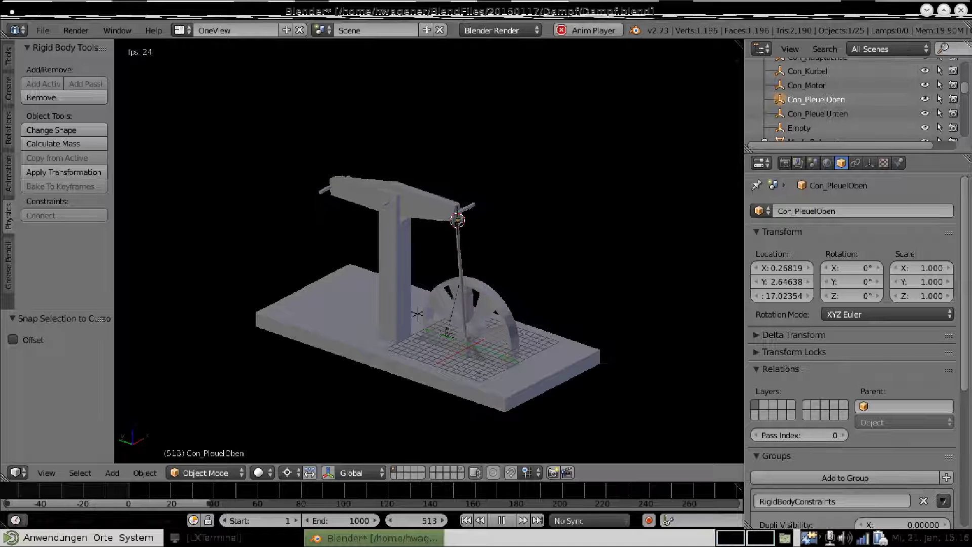
key("space")
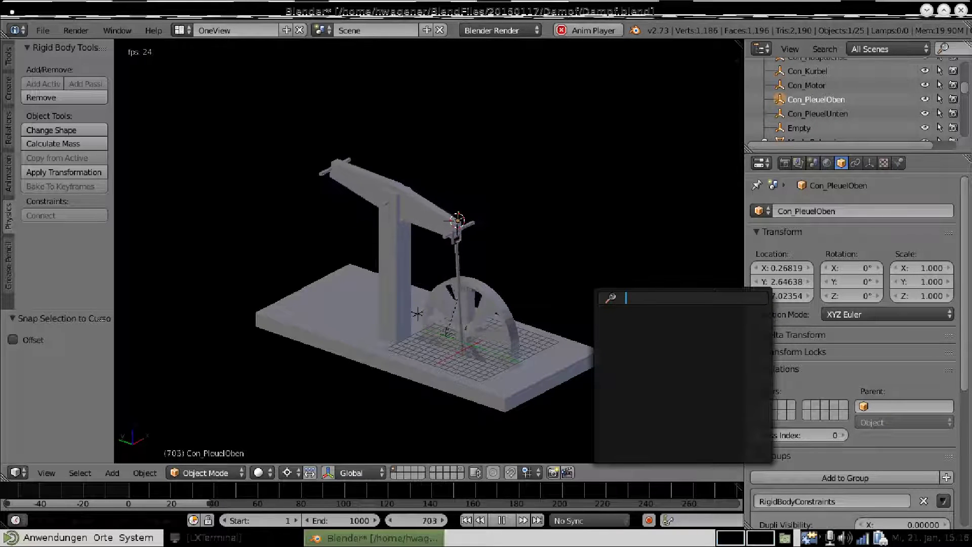
key("Escape")
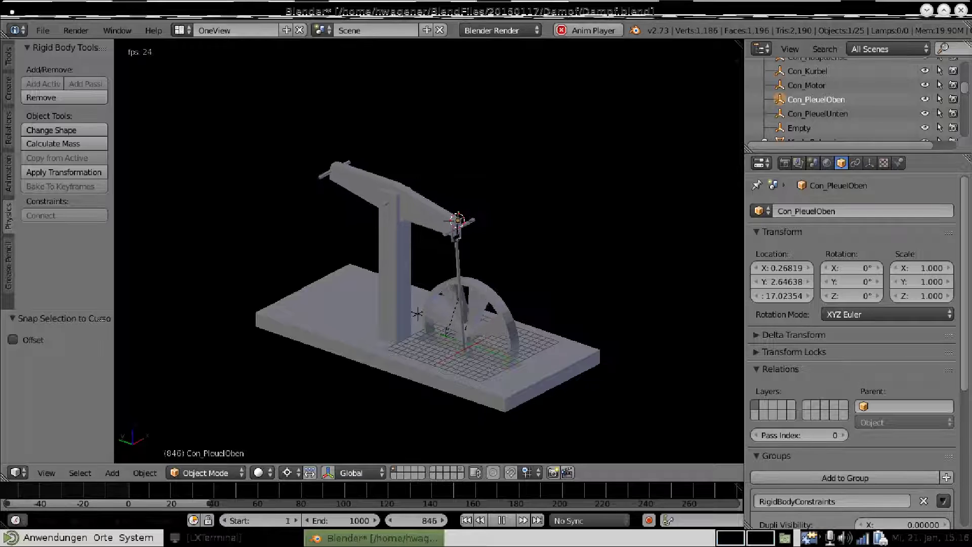
Stop playback and zoom to a near-level side view of the rod's upper joint on the beam
key("alt+a")
scroll(454, 332, "up", 2)
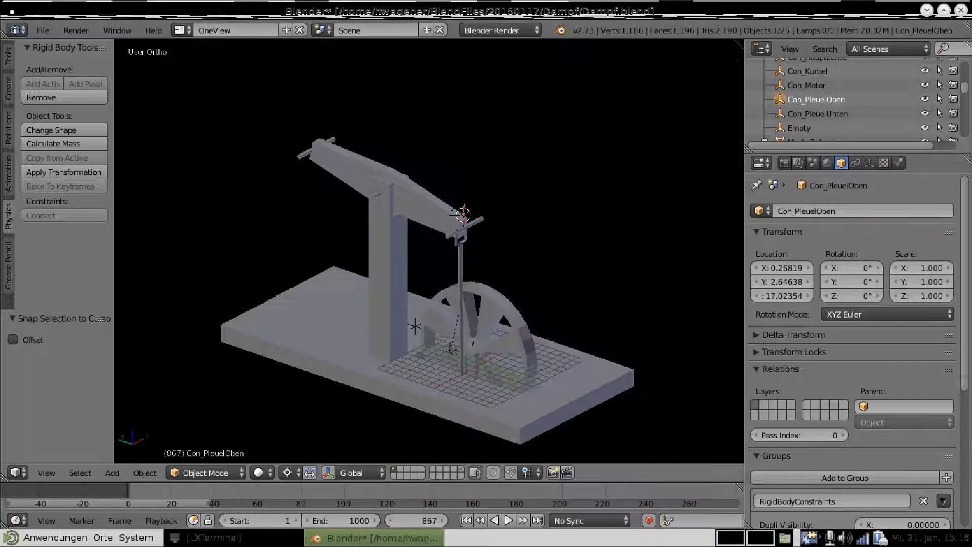
scroll(454, 333, "up", 3)
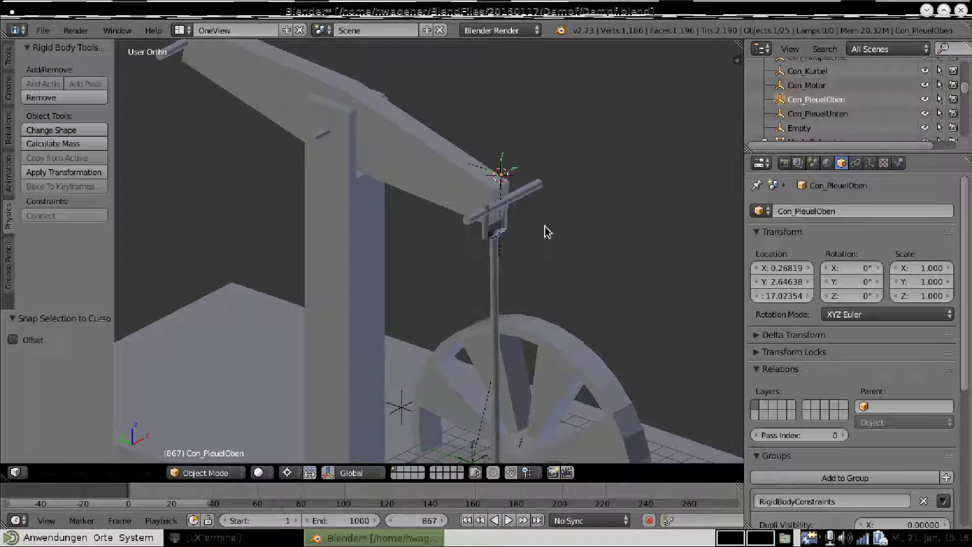
scroll(531, 237, "down", 1)
scroll(428, 250, "down", 1)
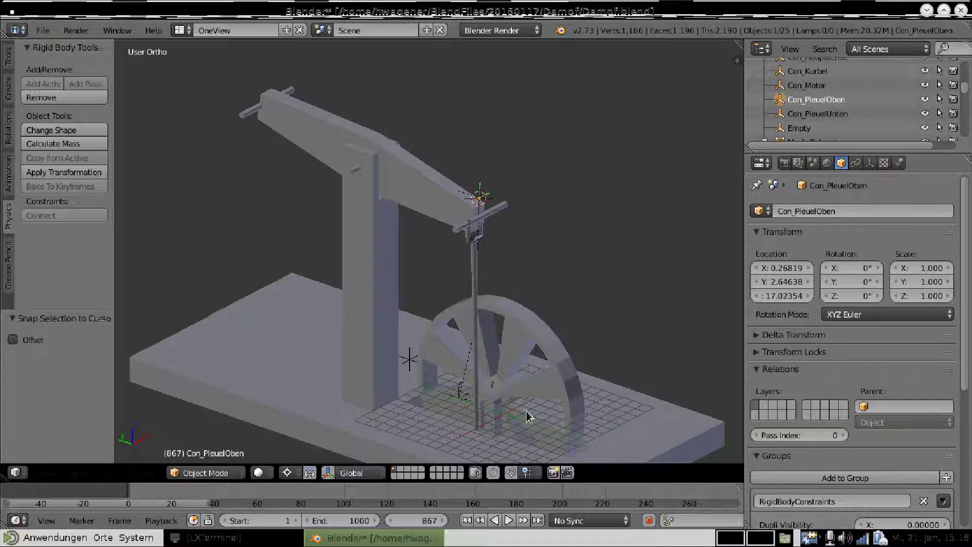
middle_click_drag(523, 414, 554, 384)
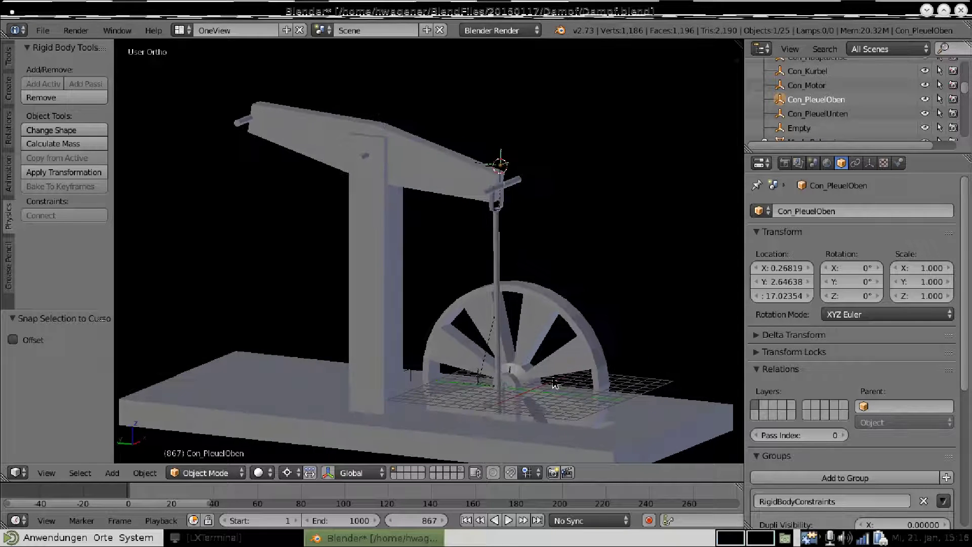
scroll(556, 384, "up", 1)
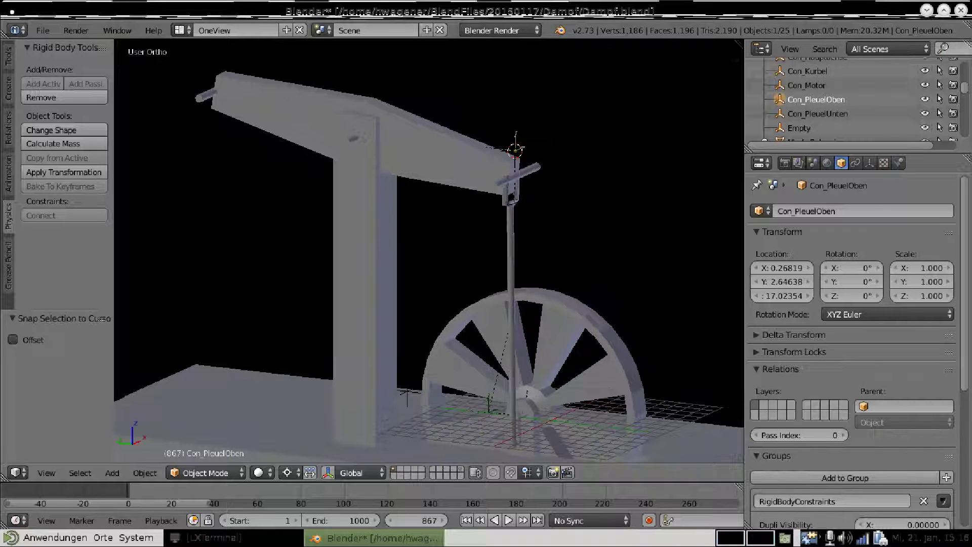
middle_click_drag(549, 413, 559, 396)
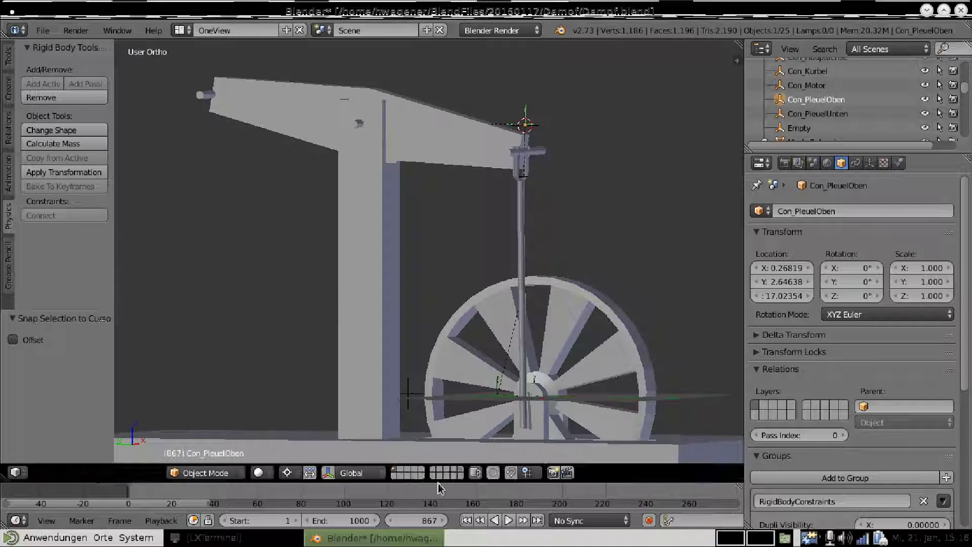
Set the current frame back to 1
left_click(437, 521)
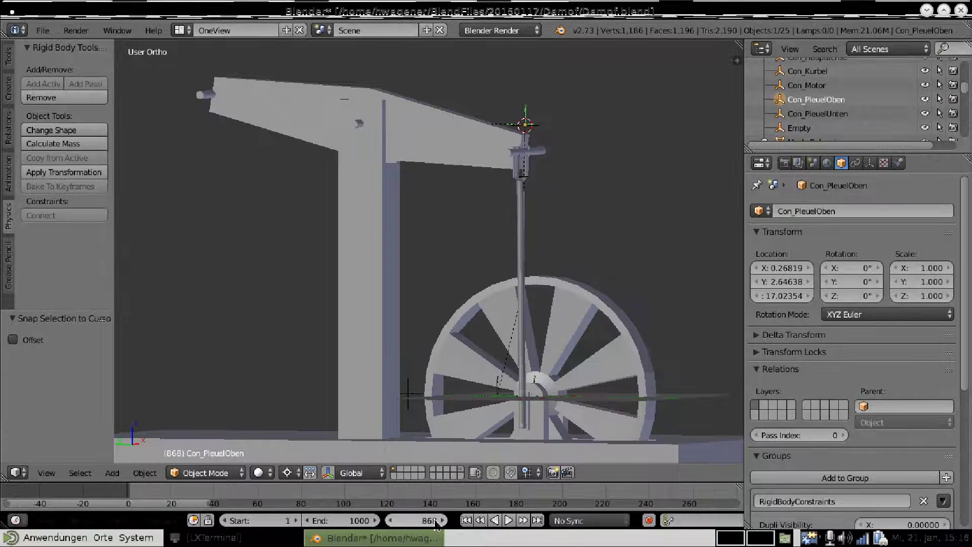
double_click(436, 520)
type("1")
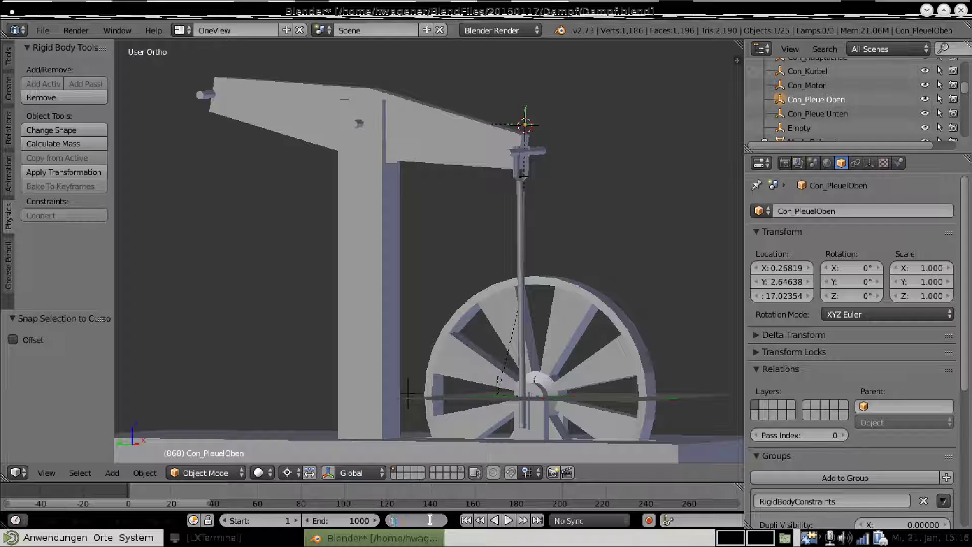
key("Return")
scroll(603, 404, "up", 1)
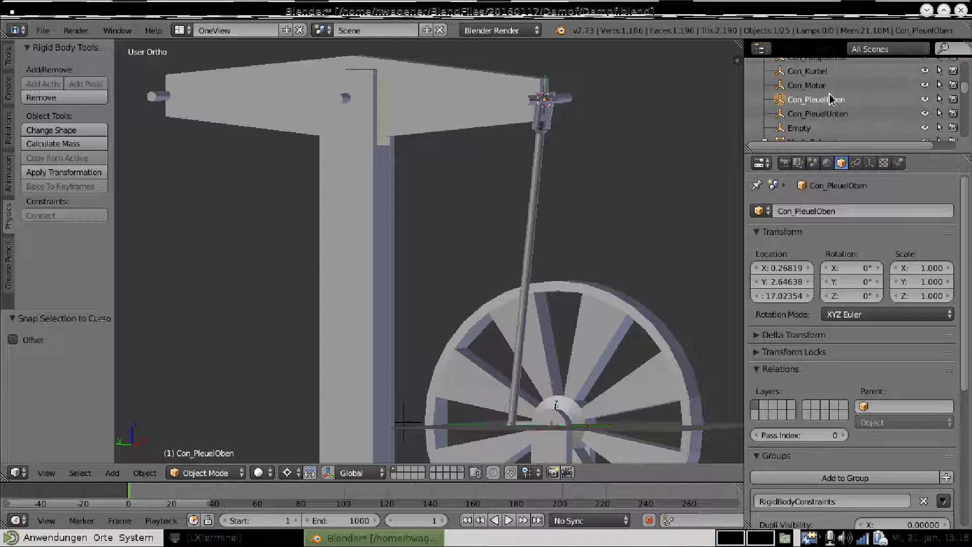
Parent Con_PleuelOben to the beam Mesh_Balancier as Object, then select Con_PleuelUnten
right_click(542, 160)
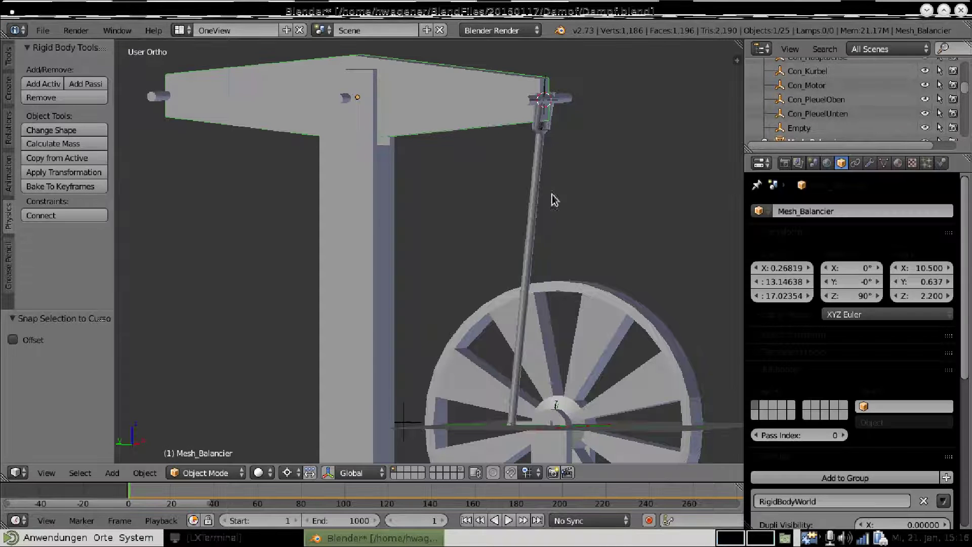
right_click(494, 87)
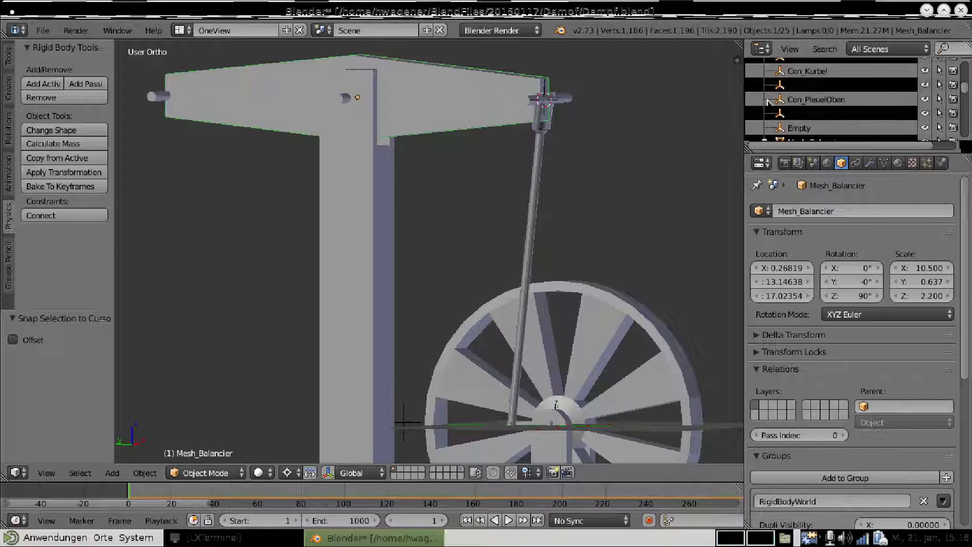
left_click(821, 106)
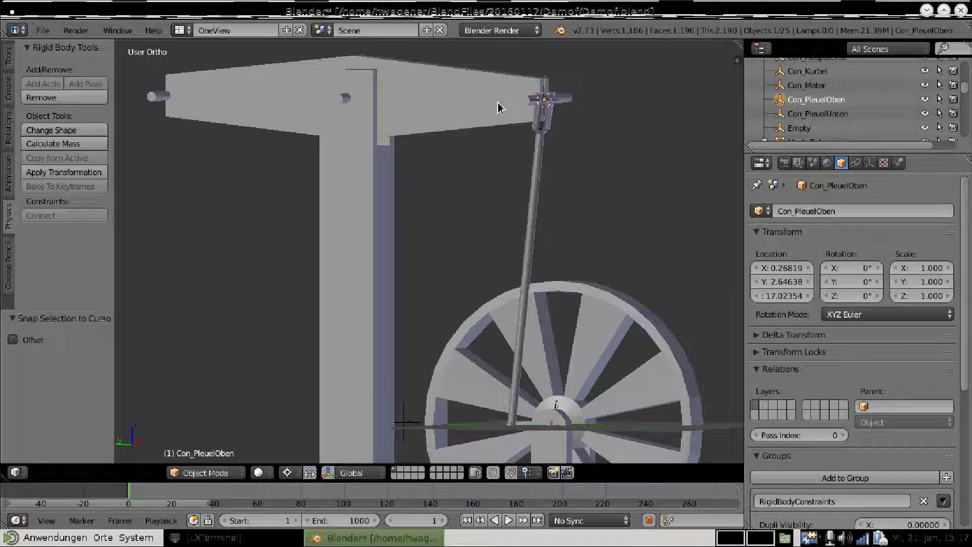
right_click(491, 107, "shift")
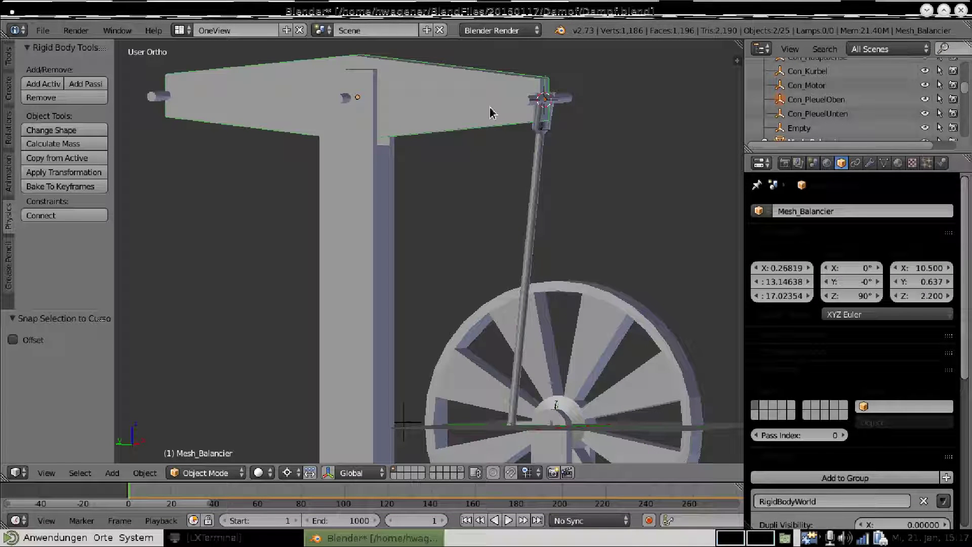
key("ctrl+p")
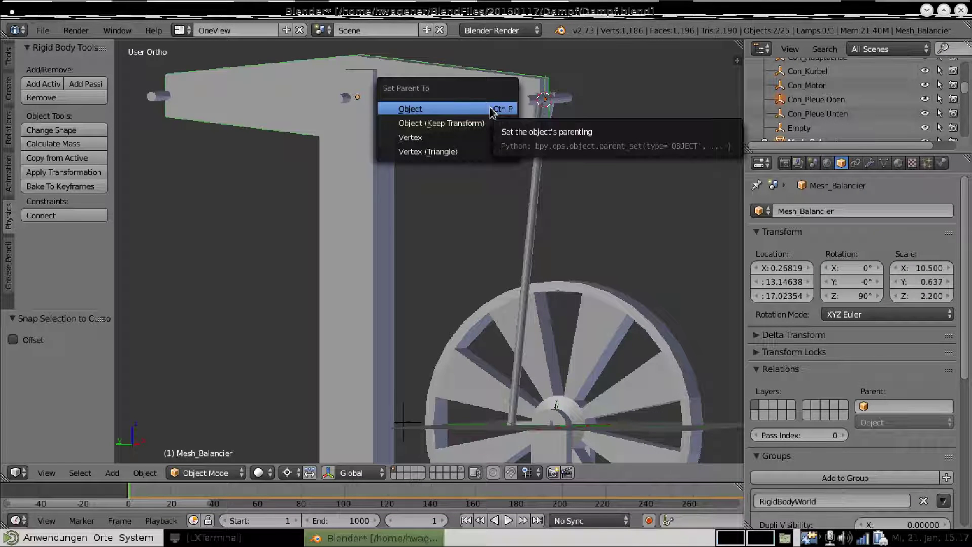
left_click(491, 109)
scroll(490, 113, "down", 3)
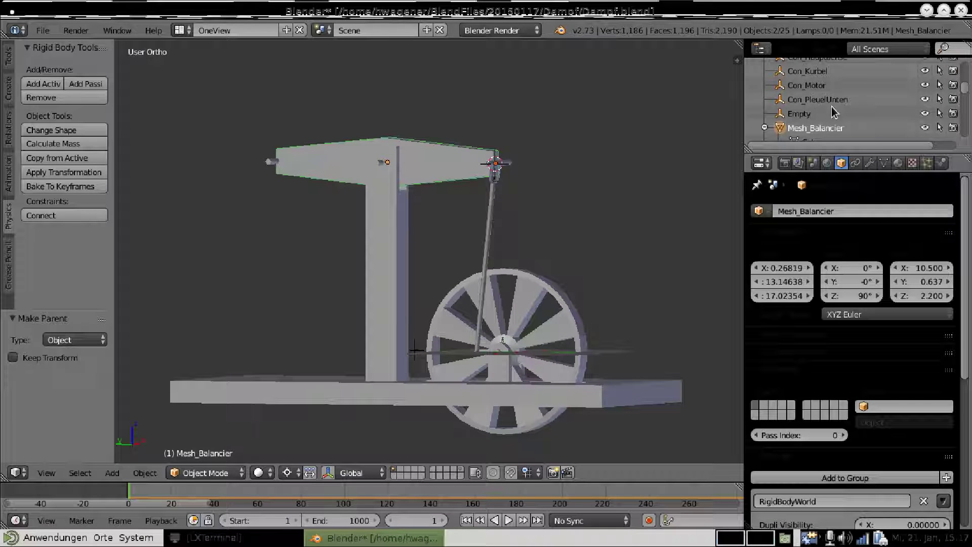
left_click(816, 100)
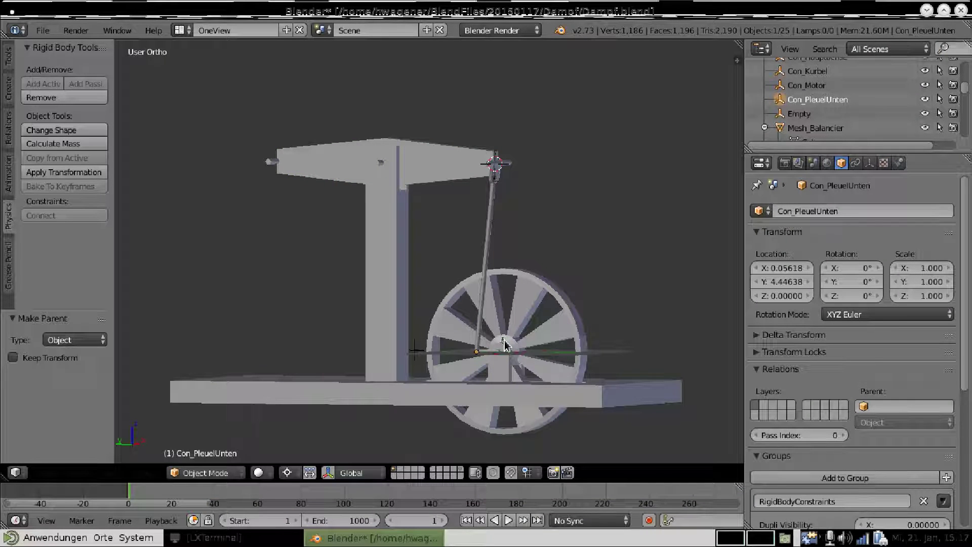
Zoom to the hub, parent Con_PleuelUnten to Mesh_Kurbelpin as Object, and play a test run
scroll(521, 377, "up", 1)
scroll(537, 408, "up", 1)
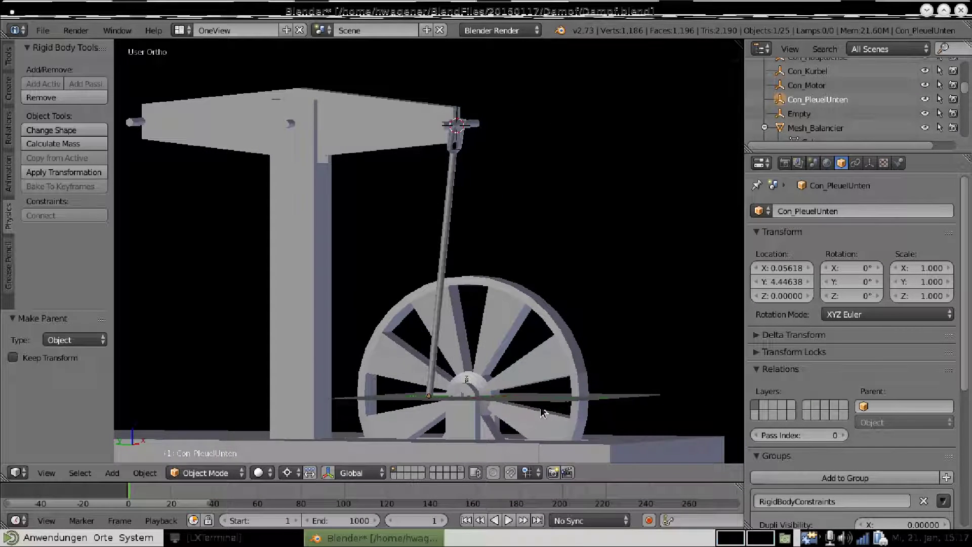
scroll(543, 413, "up", 2)
scroll(542, 412, "up", 3)
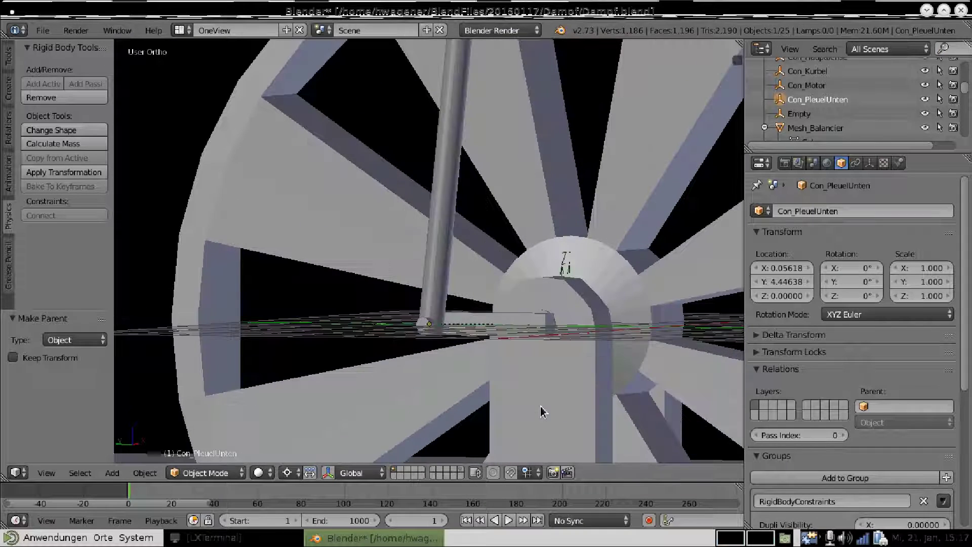
scroll(540, 406, "up", 1)
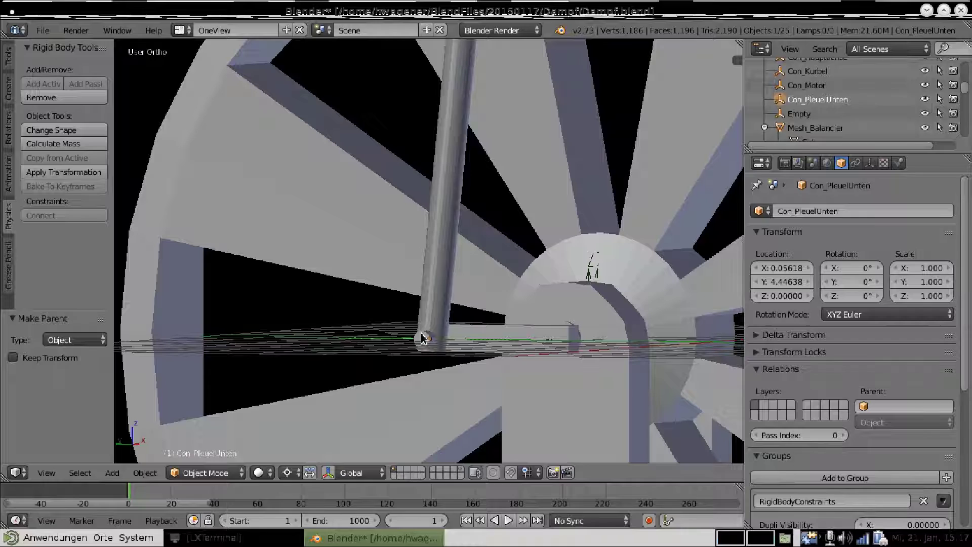
right_click(420, 334, "shift")
key("ctrl+p")
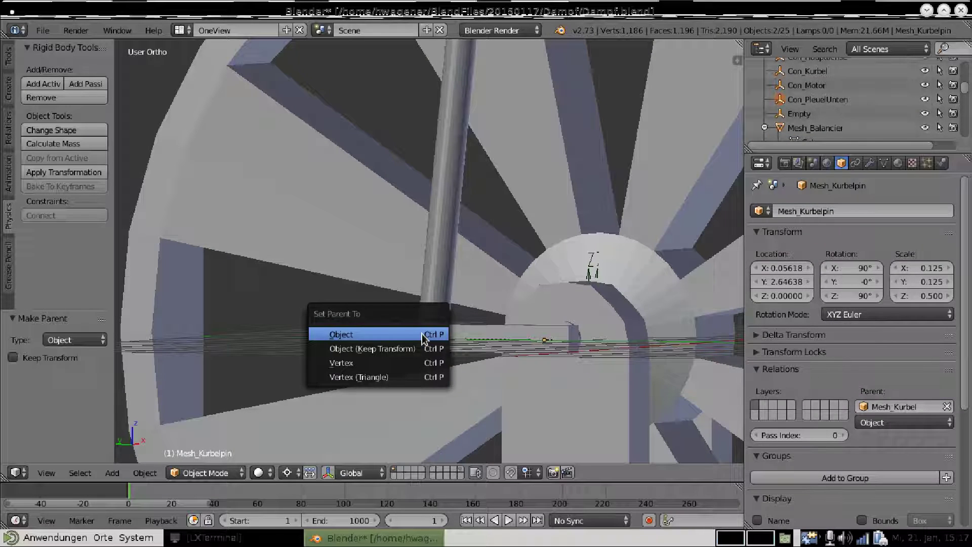
left_click(423, 338)
key("alt+a")
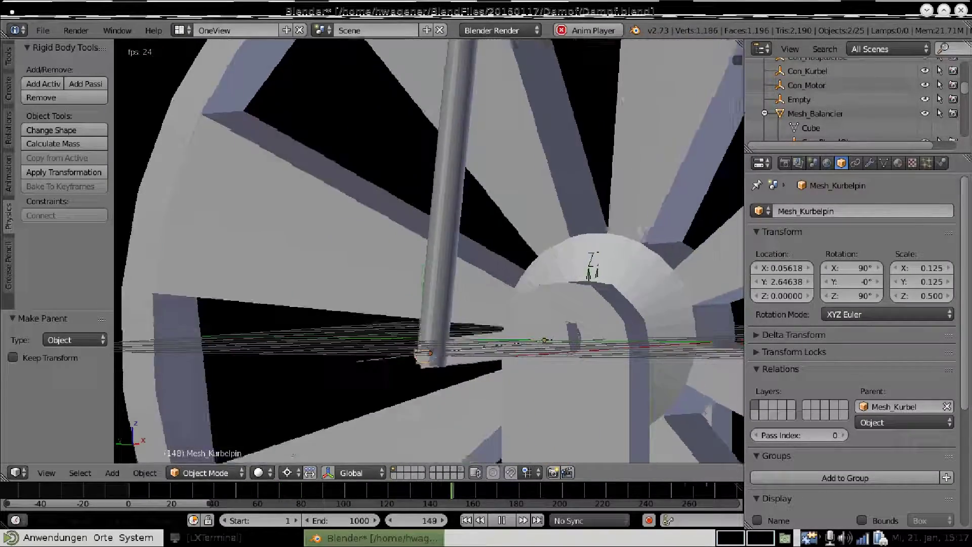
Stop playback at frame 1, zoom out and orbit to an angled view of the whole engine
key("Escape")
scroll(532, 251, "down", 4)
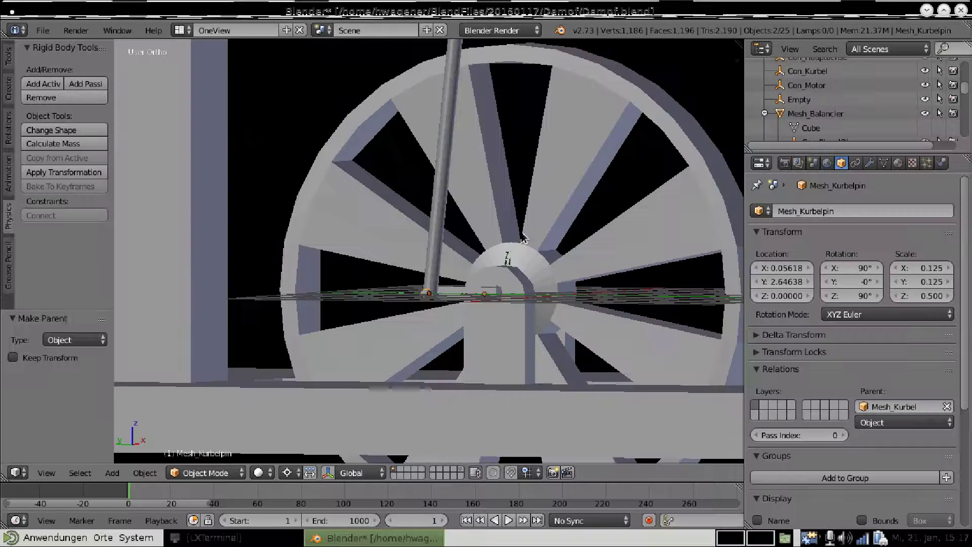
scroll(523, 237, "down", 2)
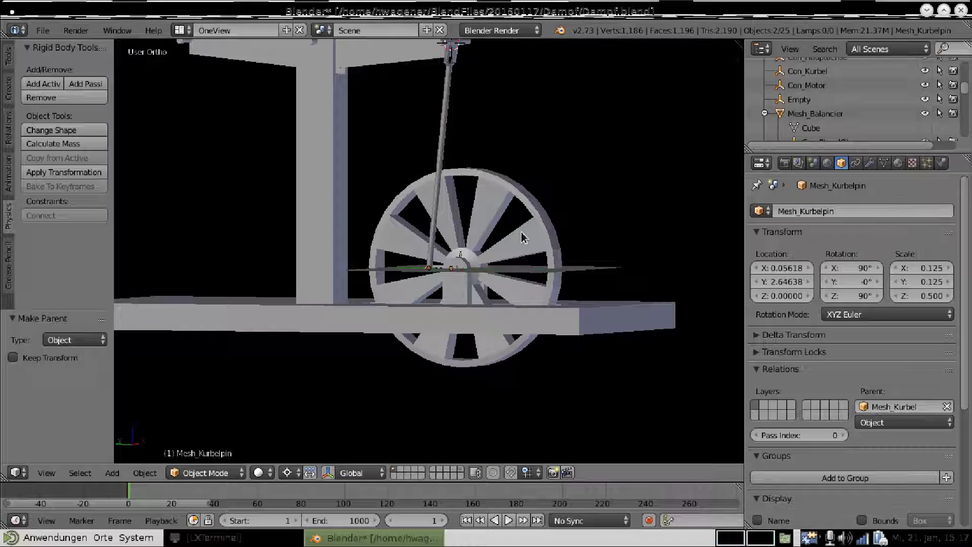
middle_click_drag(488, 209, 355, 265)
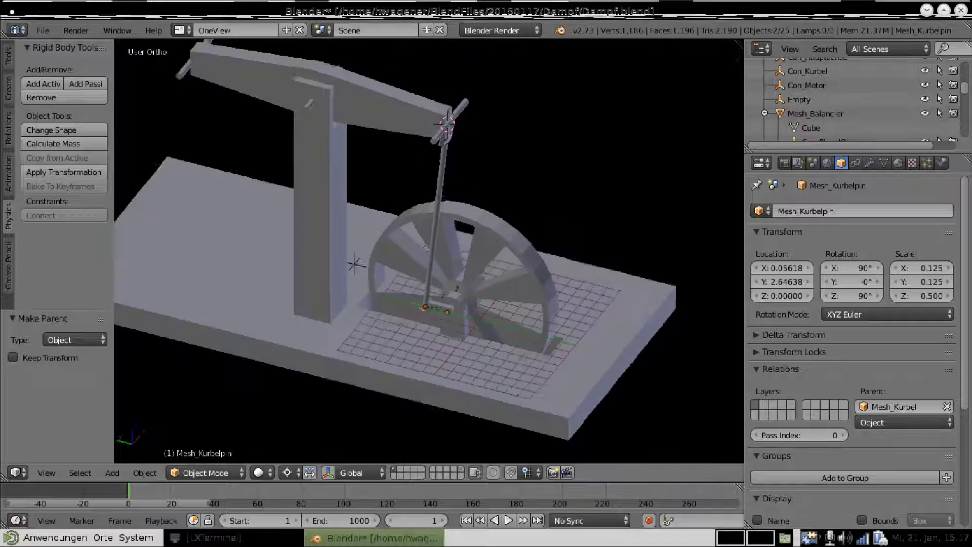